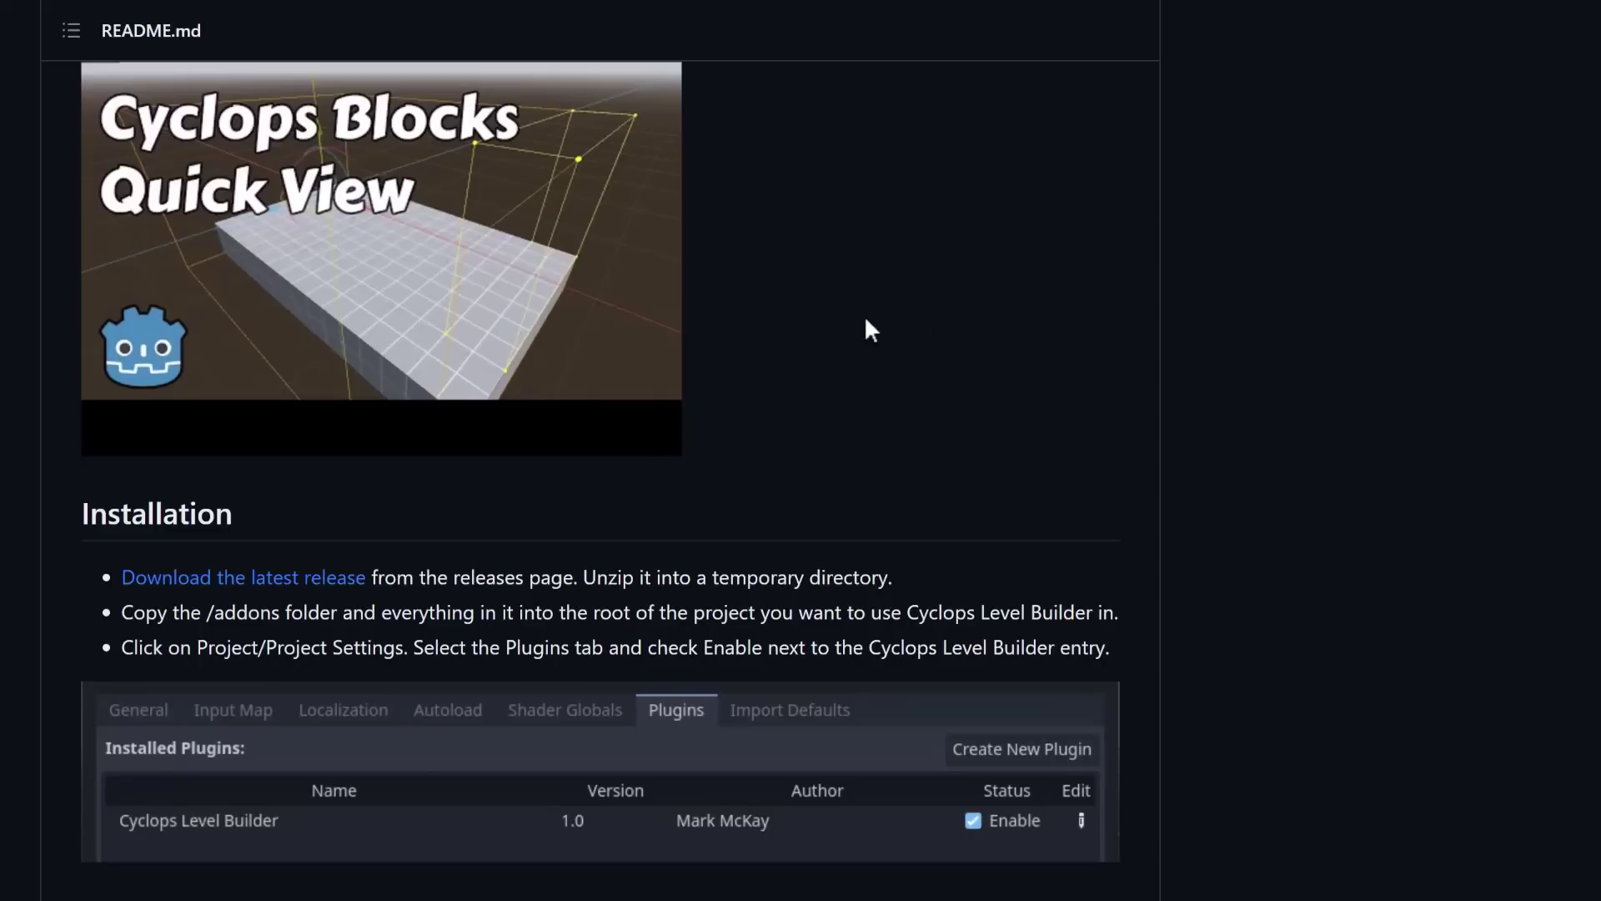
Open the Cyclops Level Builder releases page and download the Initial Release source code as a zip
click(317, 579)
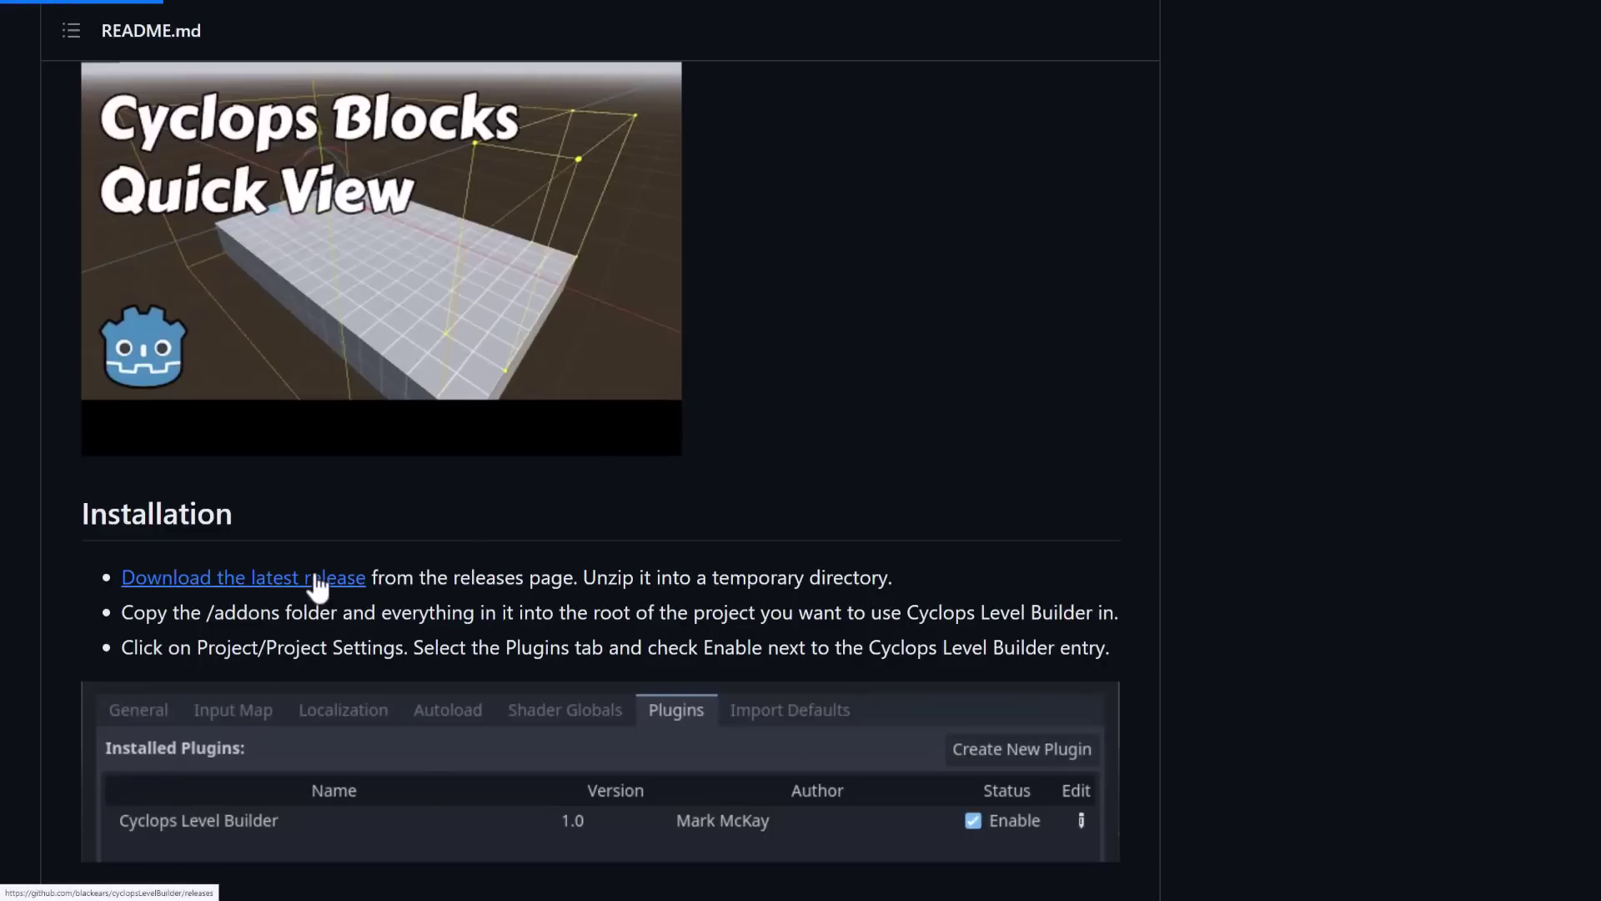
scroll(783, 583, down, 2)
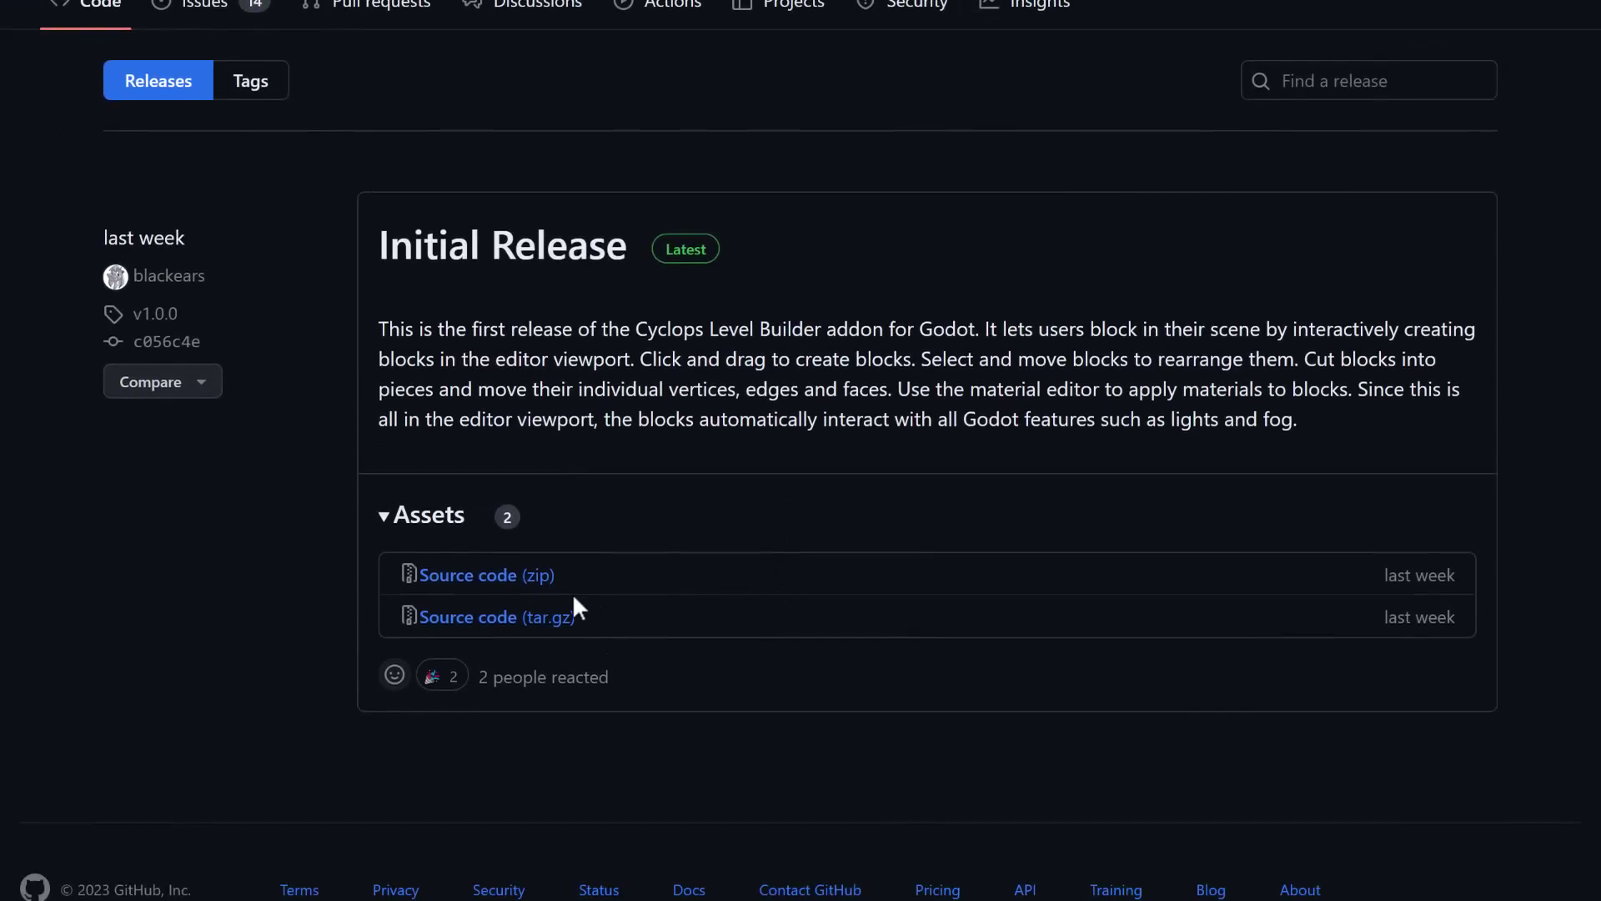
click(502, 583)
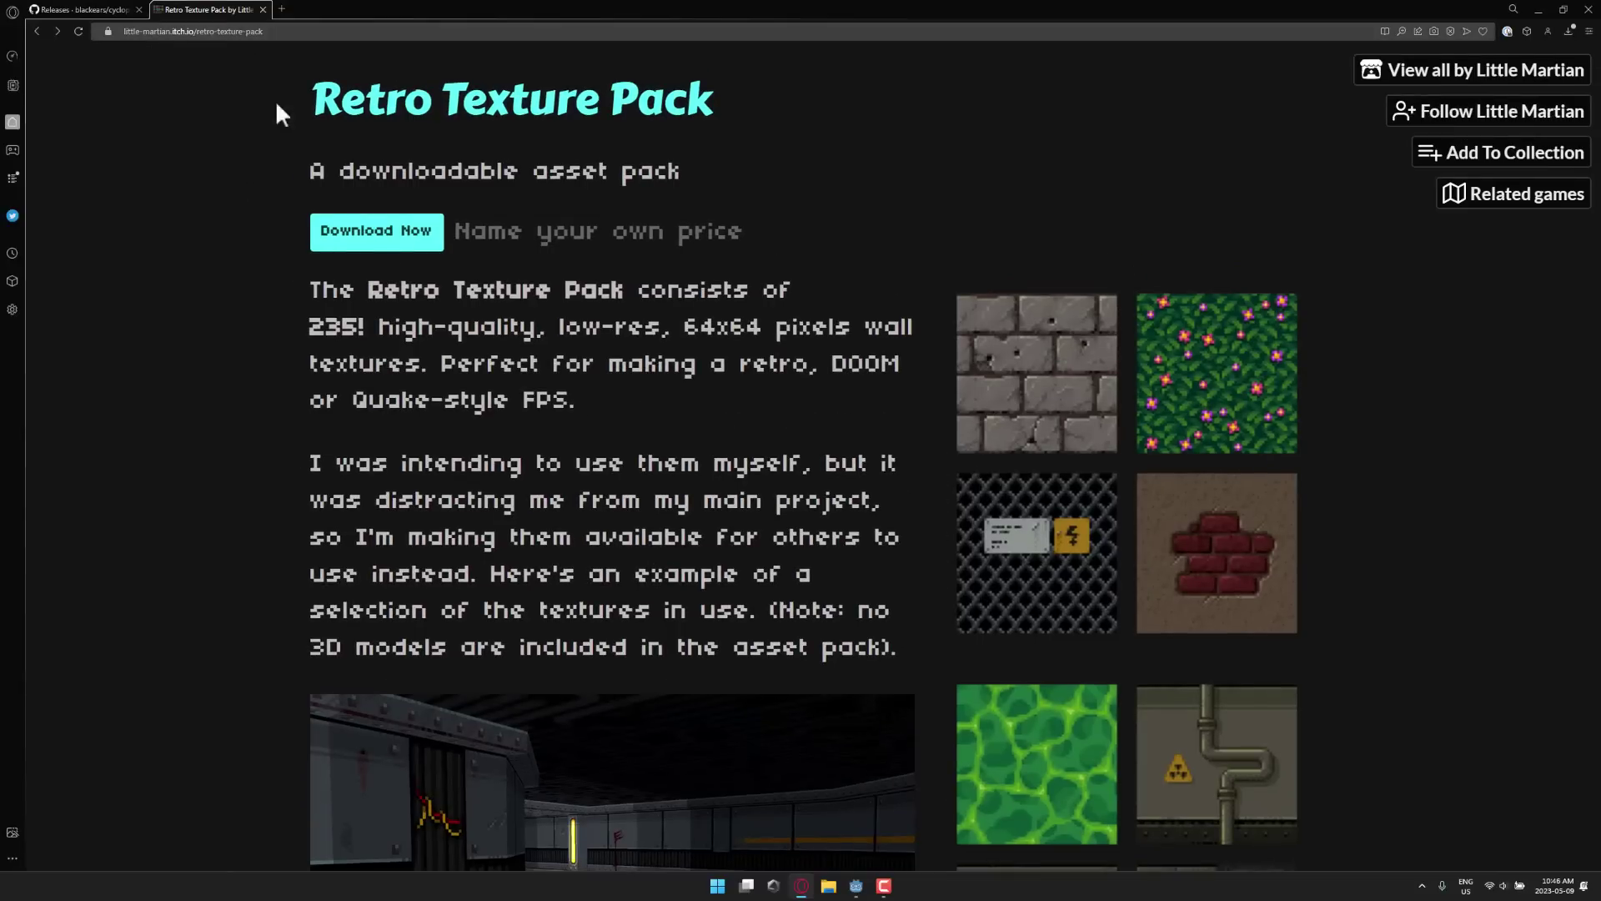
Switch to the Godot Engine project manager and open the CyclopsDemo project
click(861, 889)
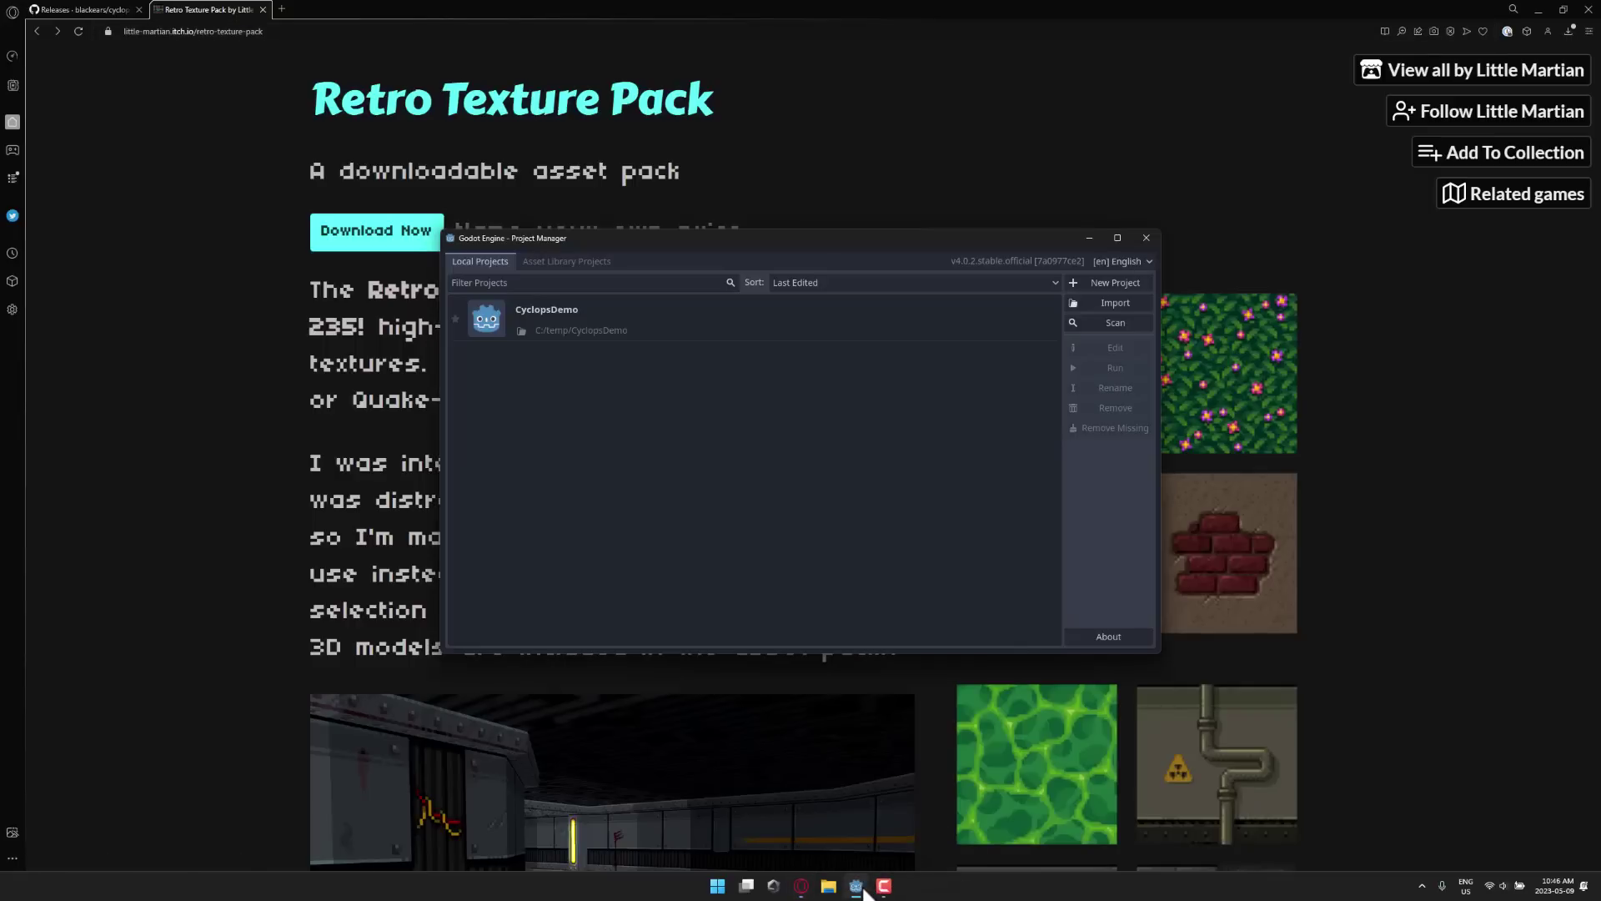
double_click(533, 308)
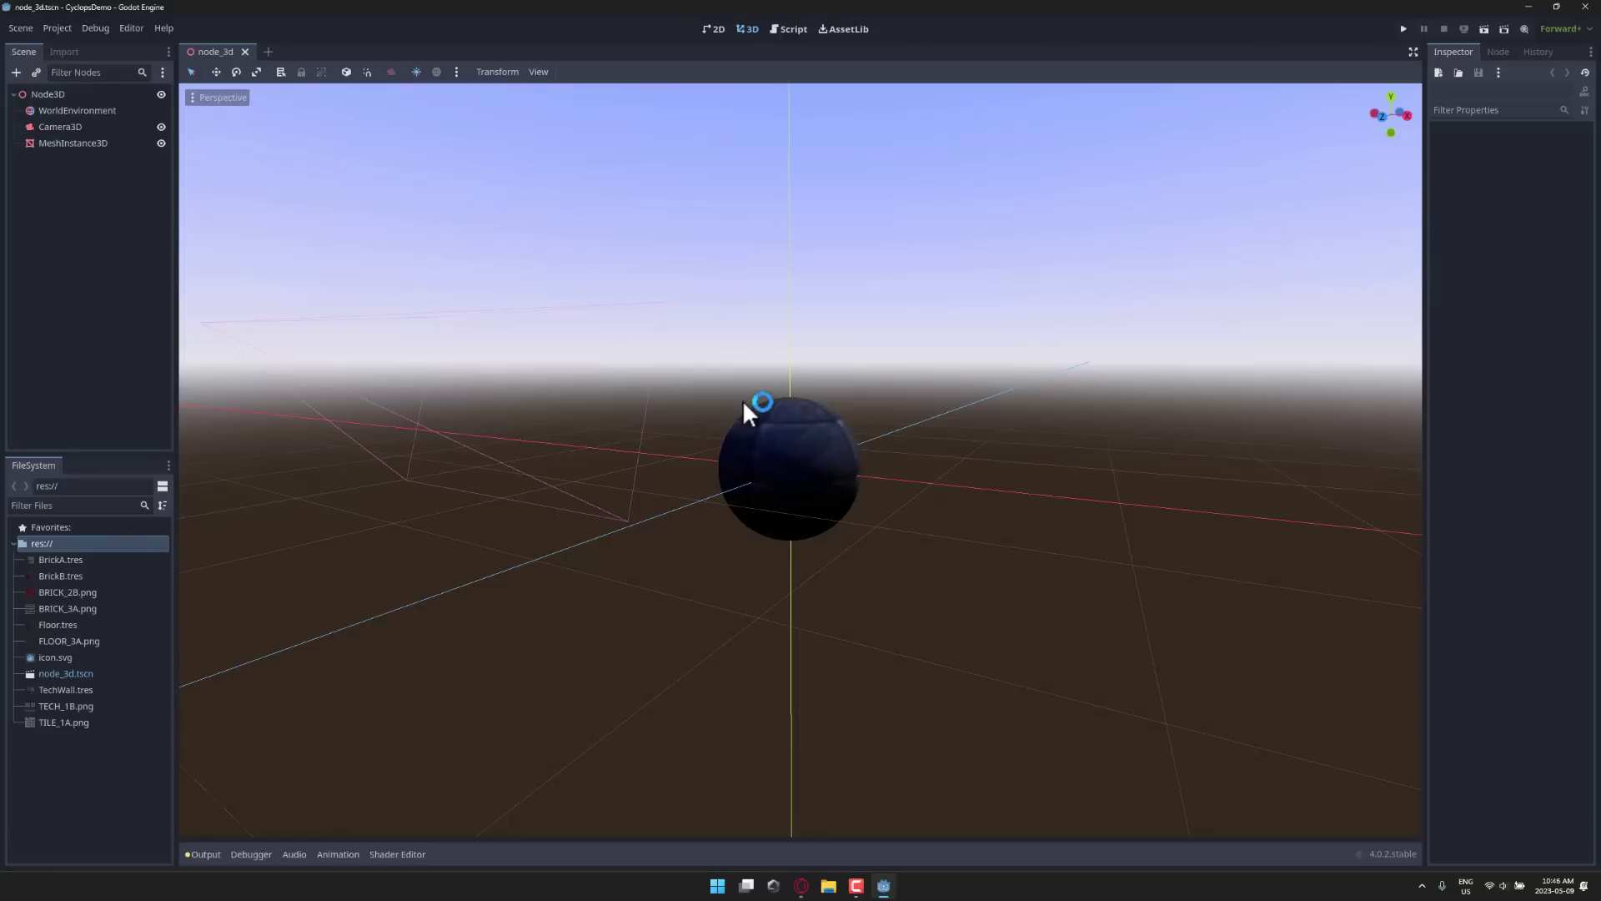
Test-run the project, close the game window and hide the MeshInstance3D node in the scene
click(1403, 29)
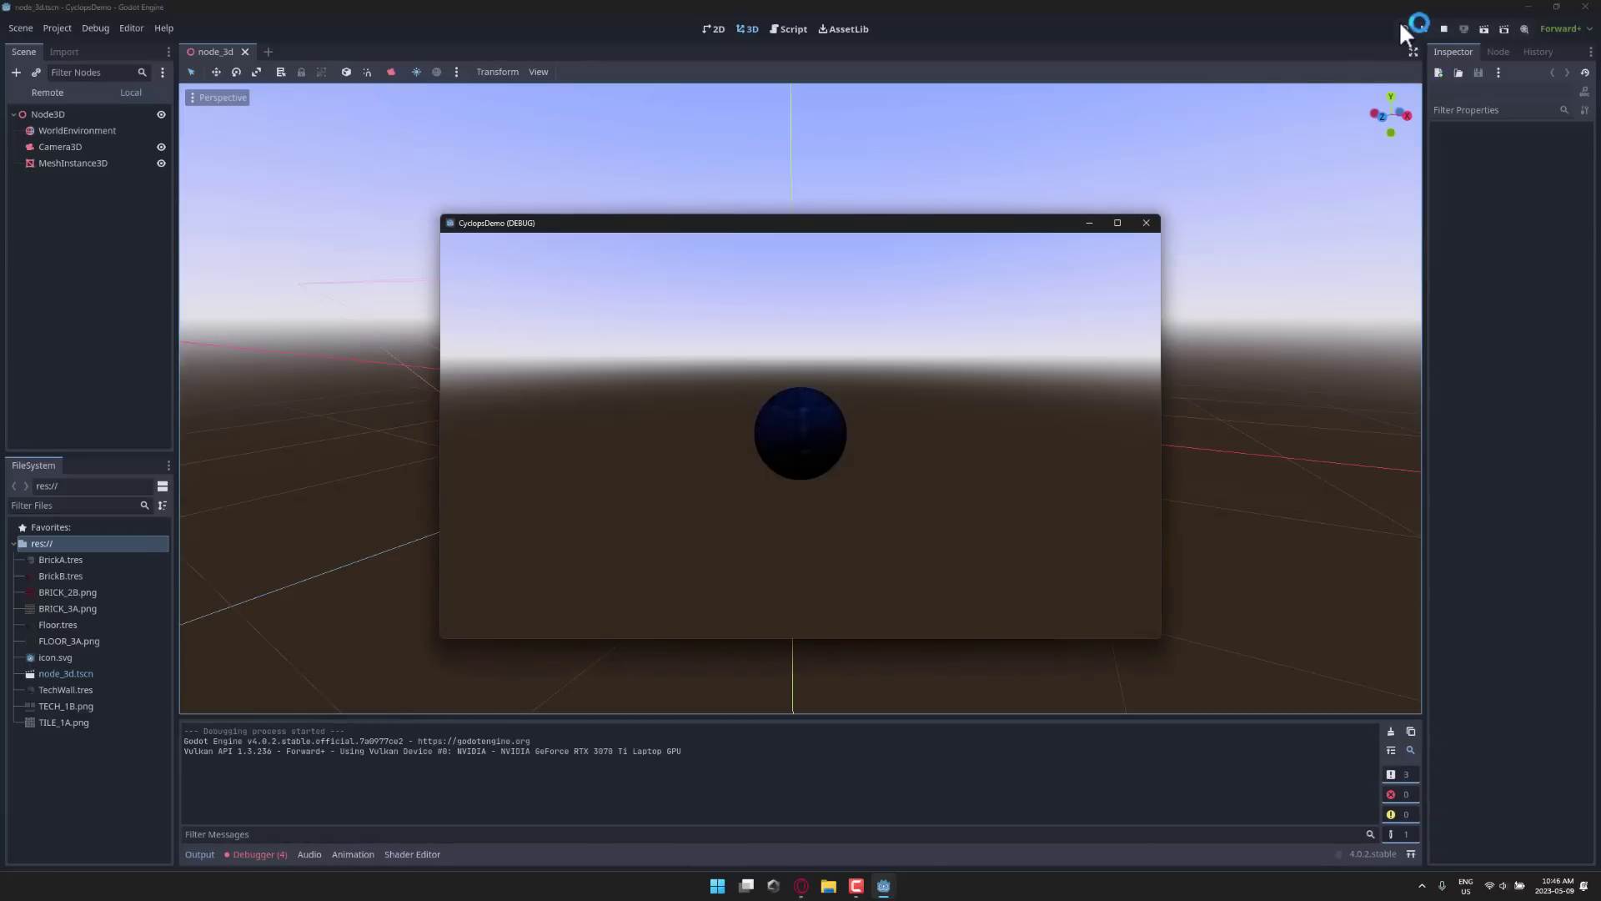
click(1146, 223)
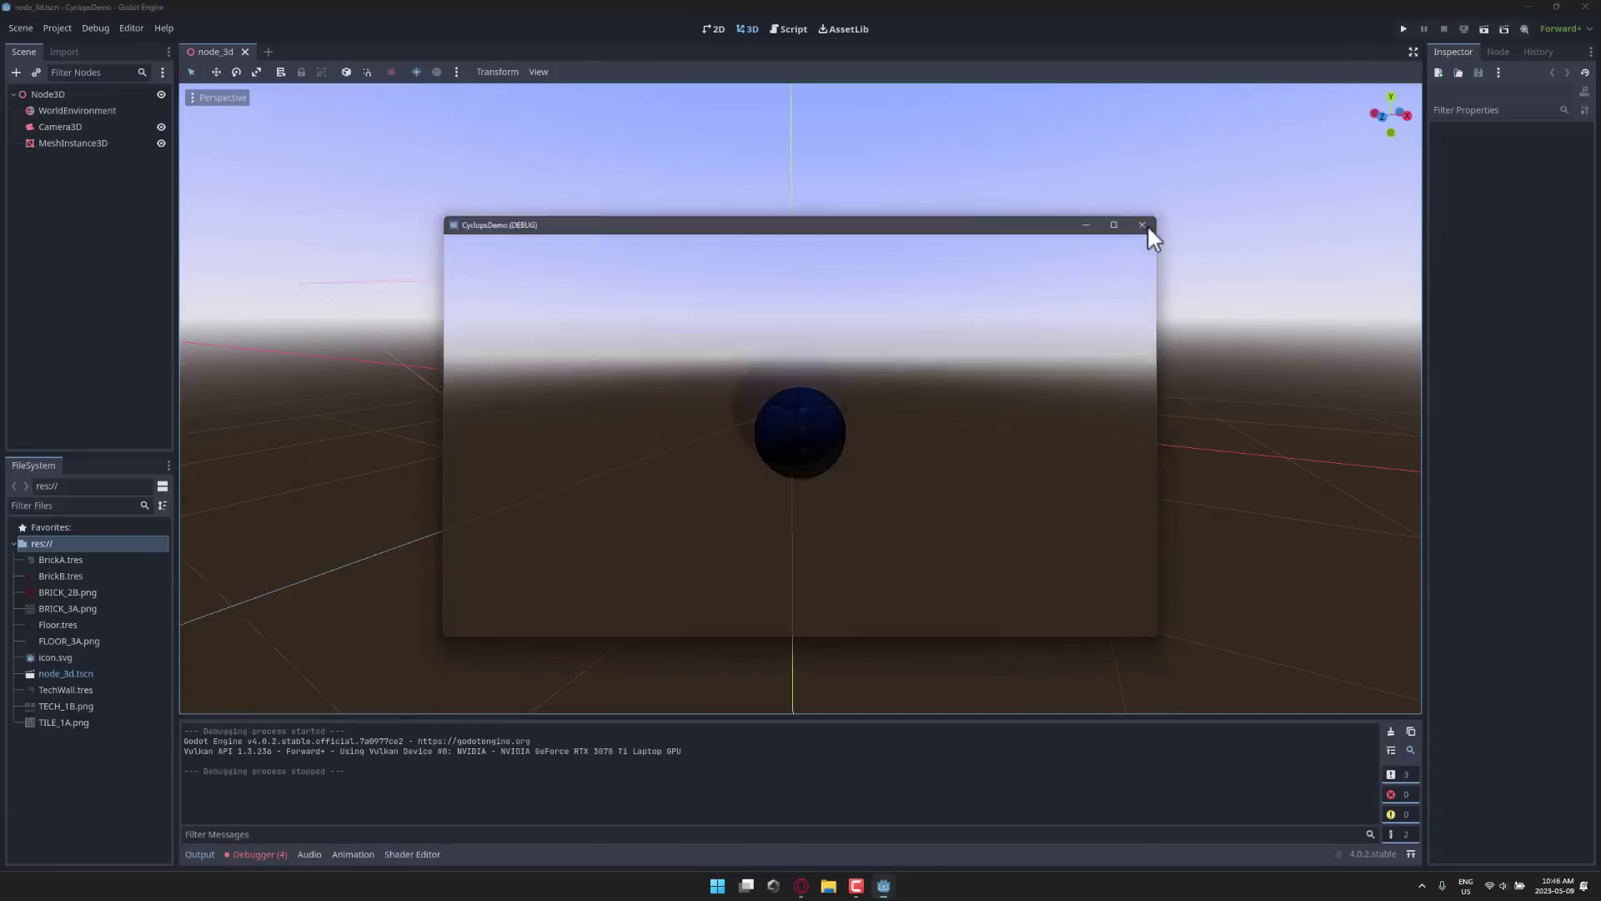
click(161, 144)
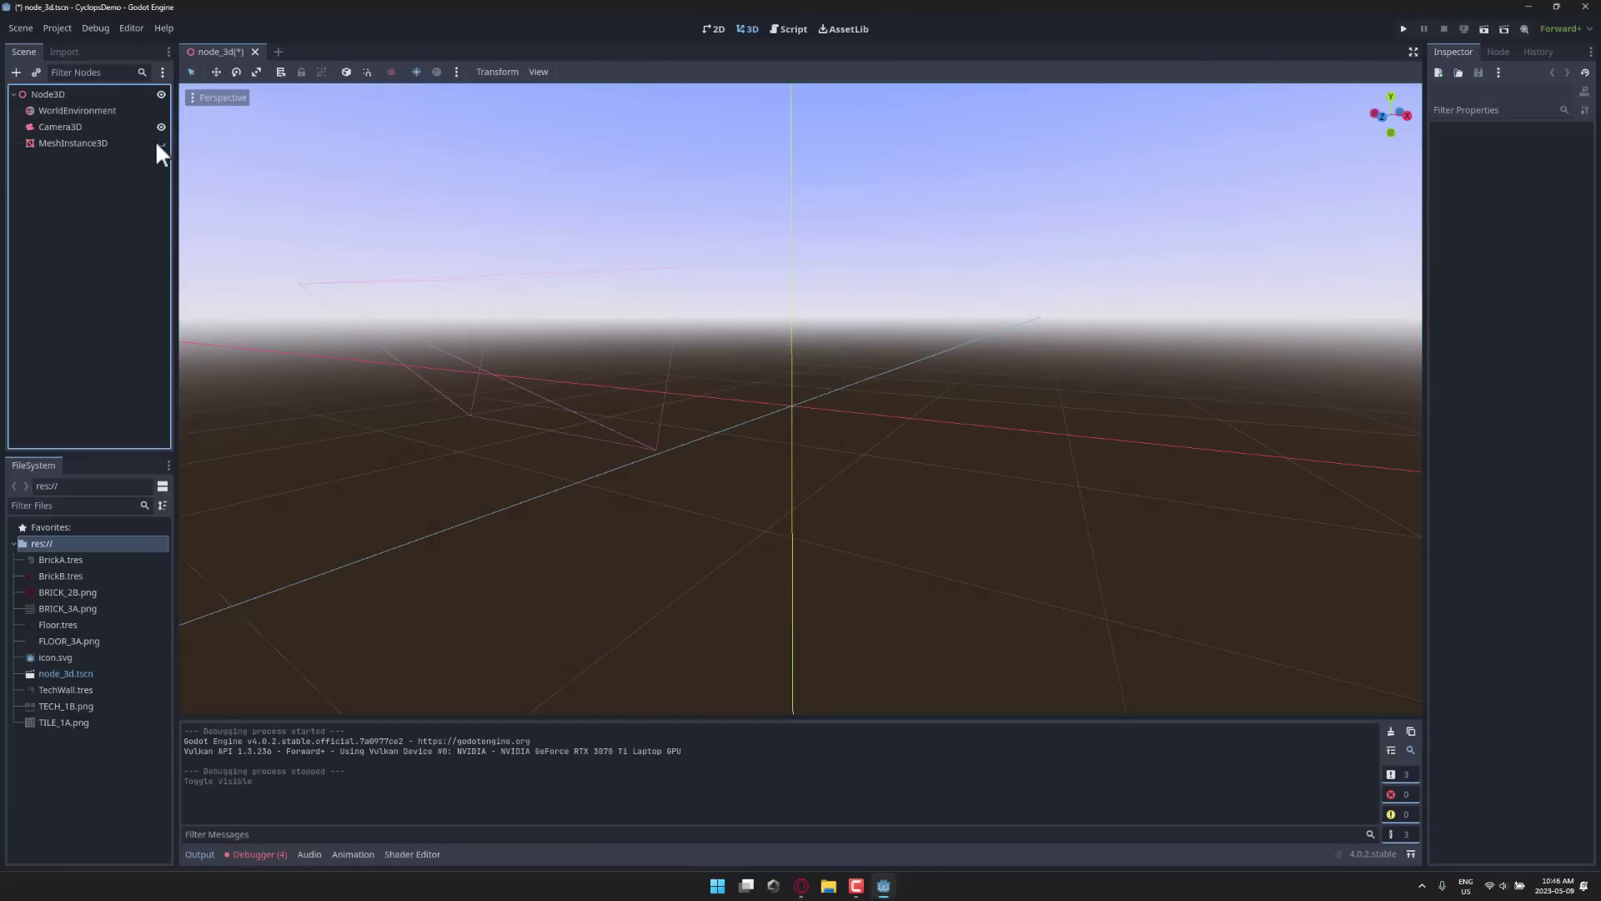
click(56, 94)
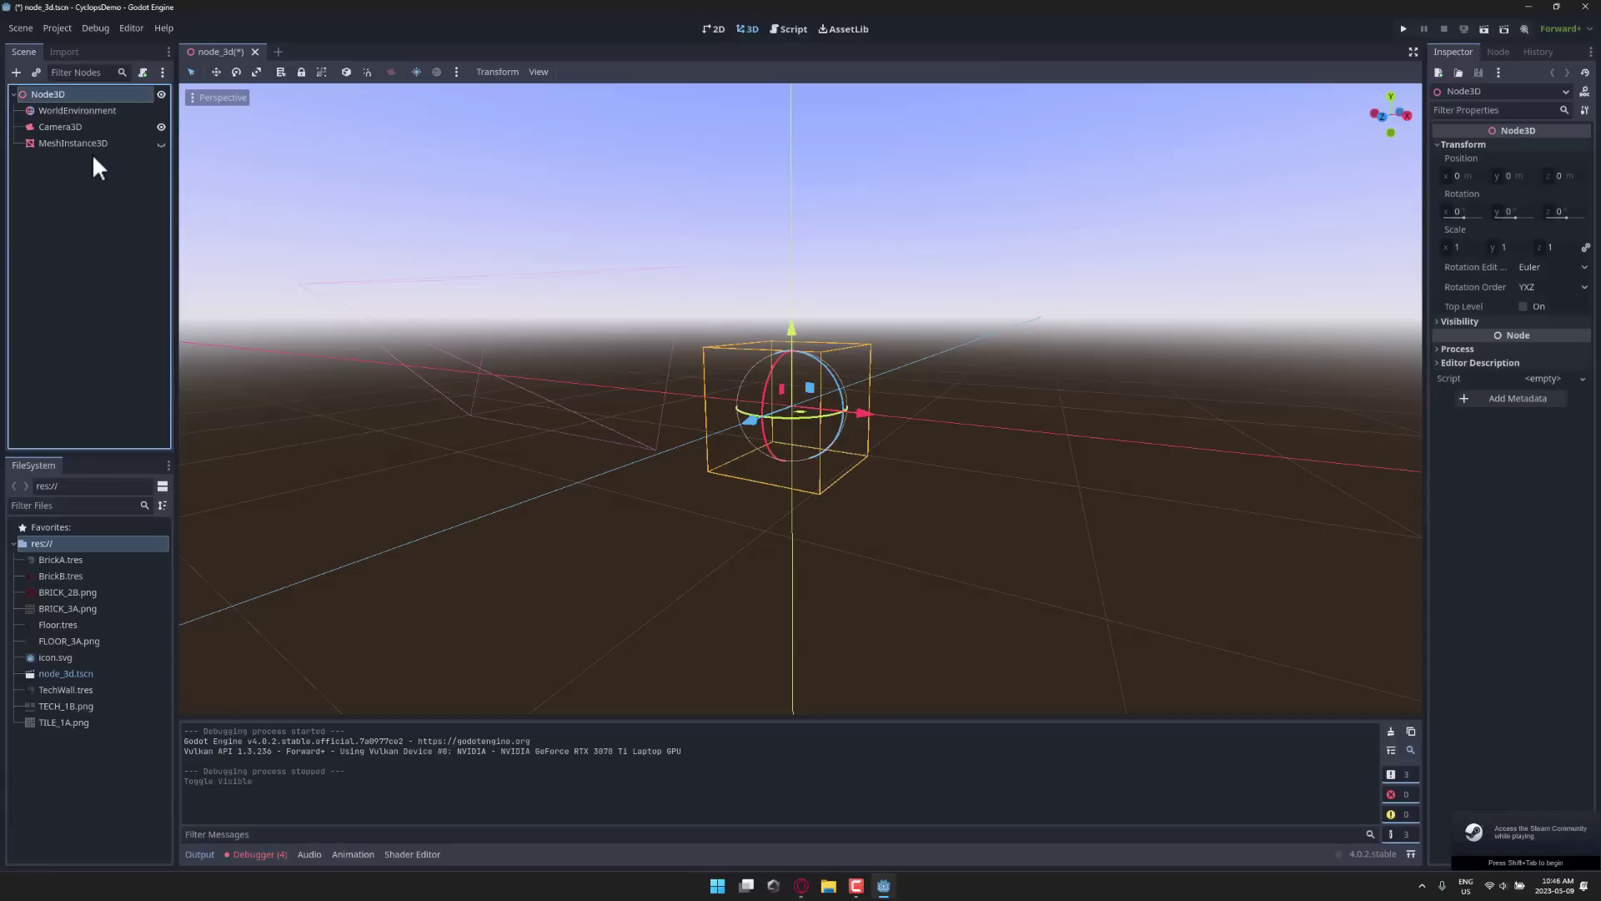
Open the CyclopsDemo project's root folder in the system file manager
right_click(72, 220)
click(115, 813)
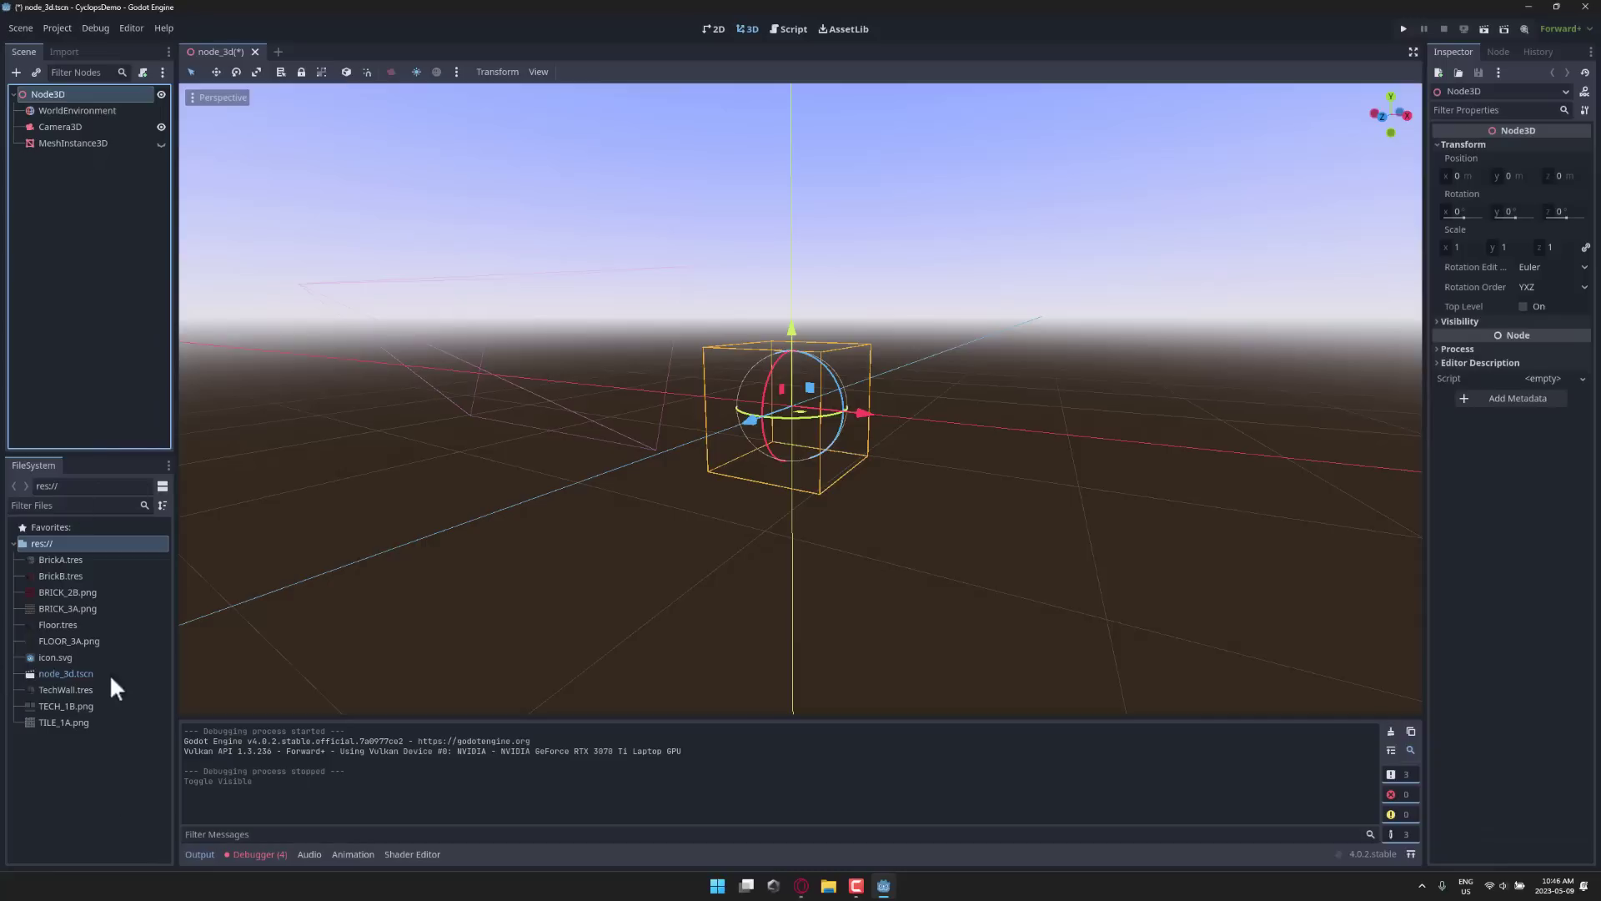
right_click(72, 744)
click(119, 844)
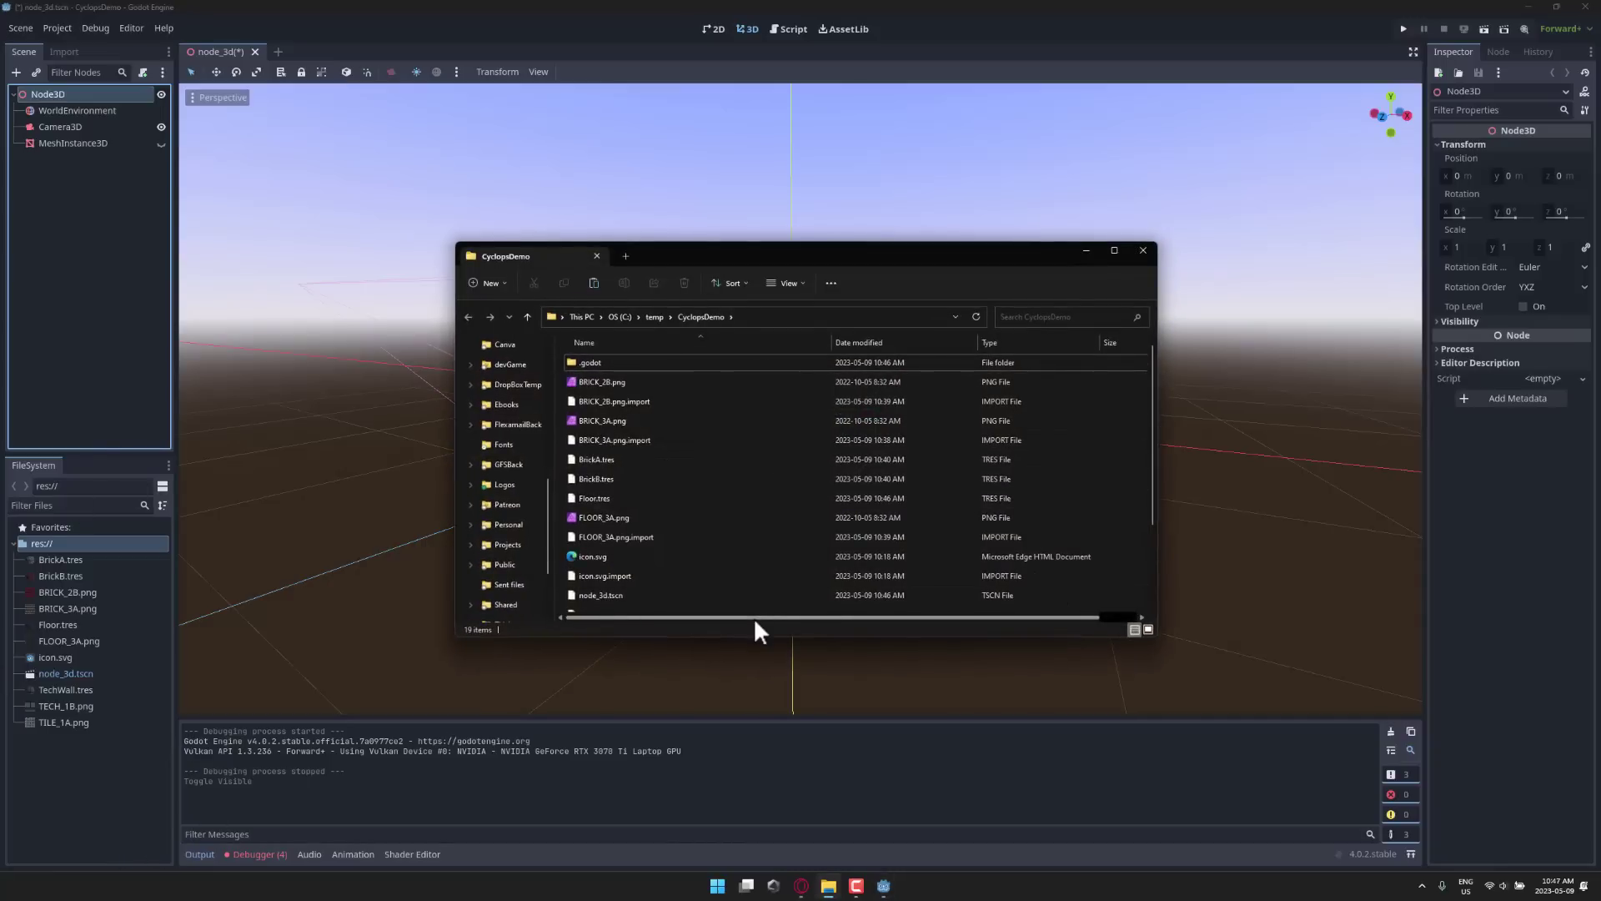
Open the extracted cyclopsLevelBuilder-1.0.0 folder from Downloads in a second file window and sort its contents by name
right_click(827, 891)
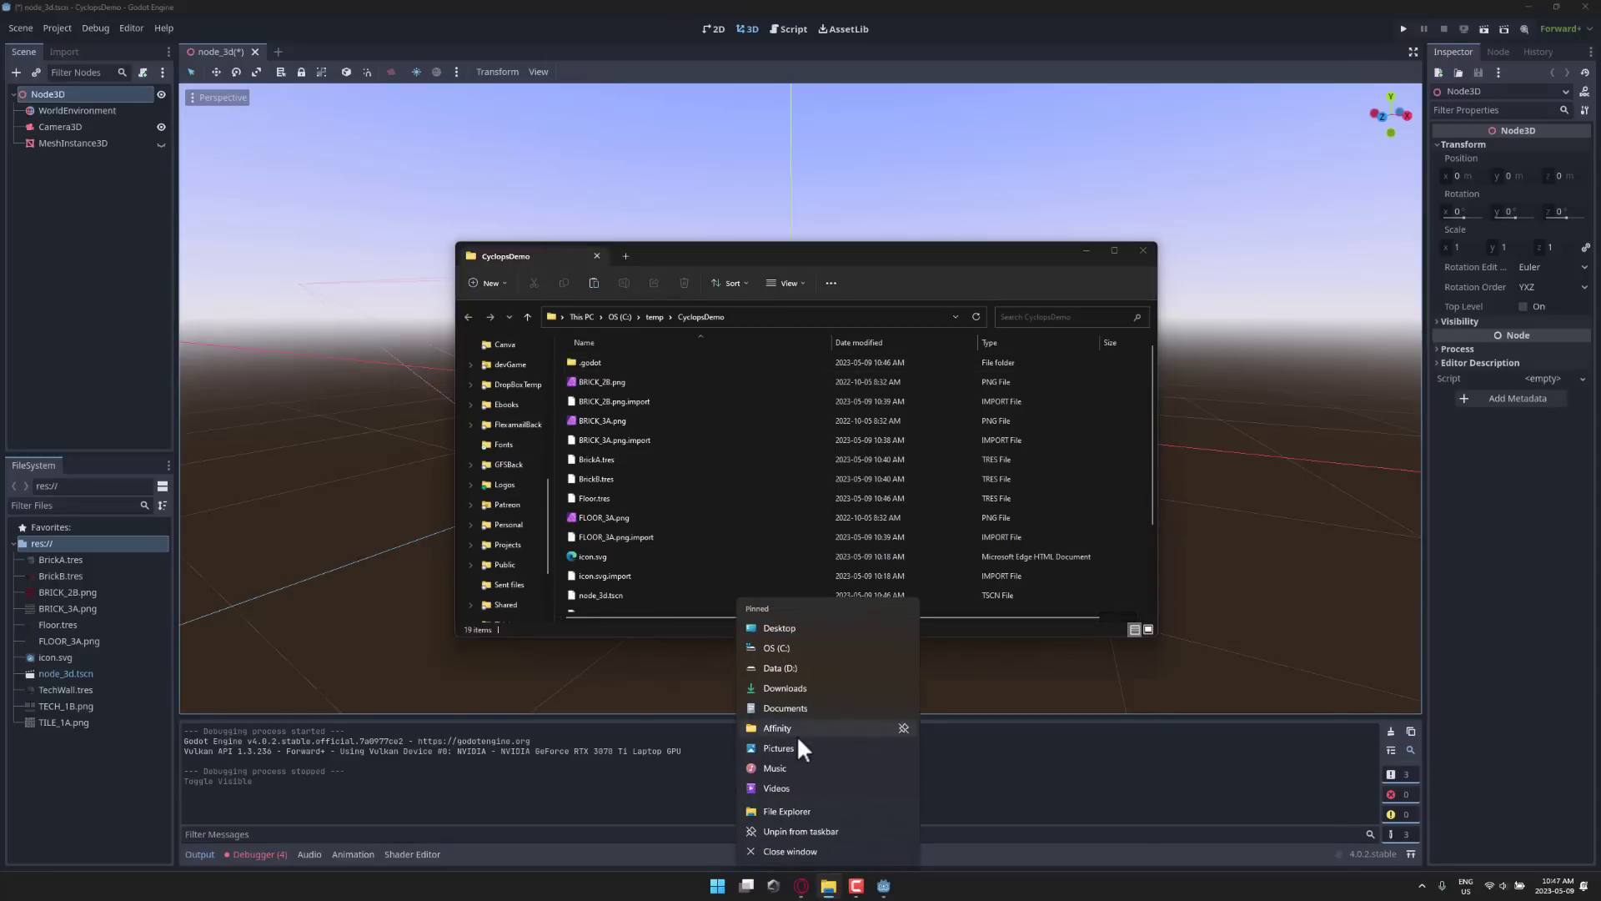
click(797, 687)
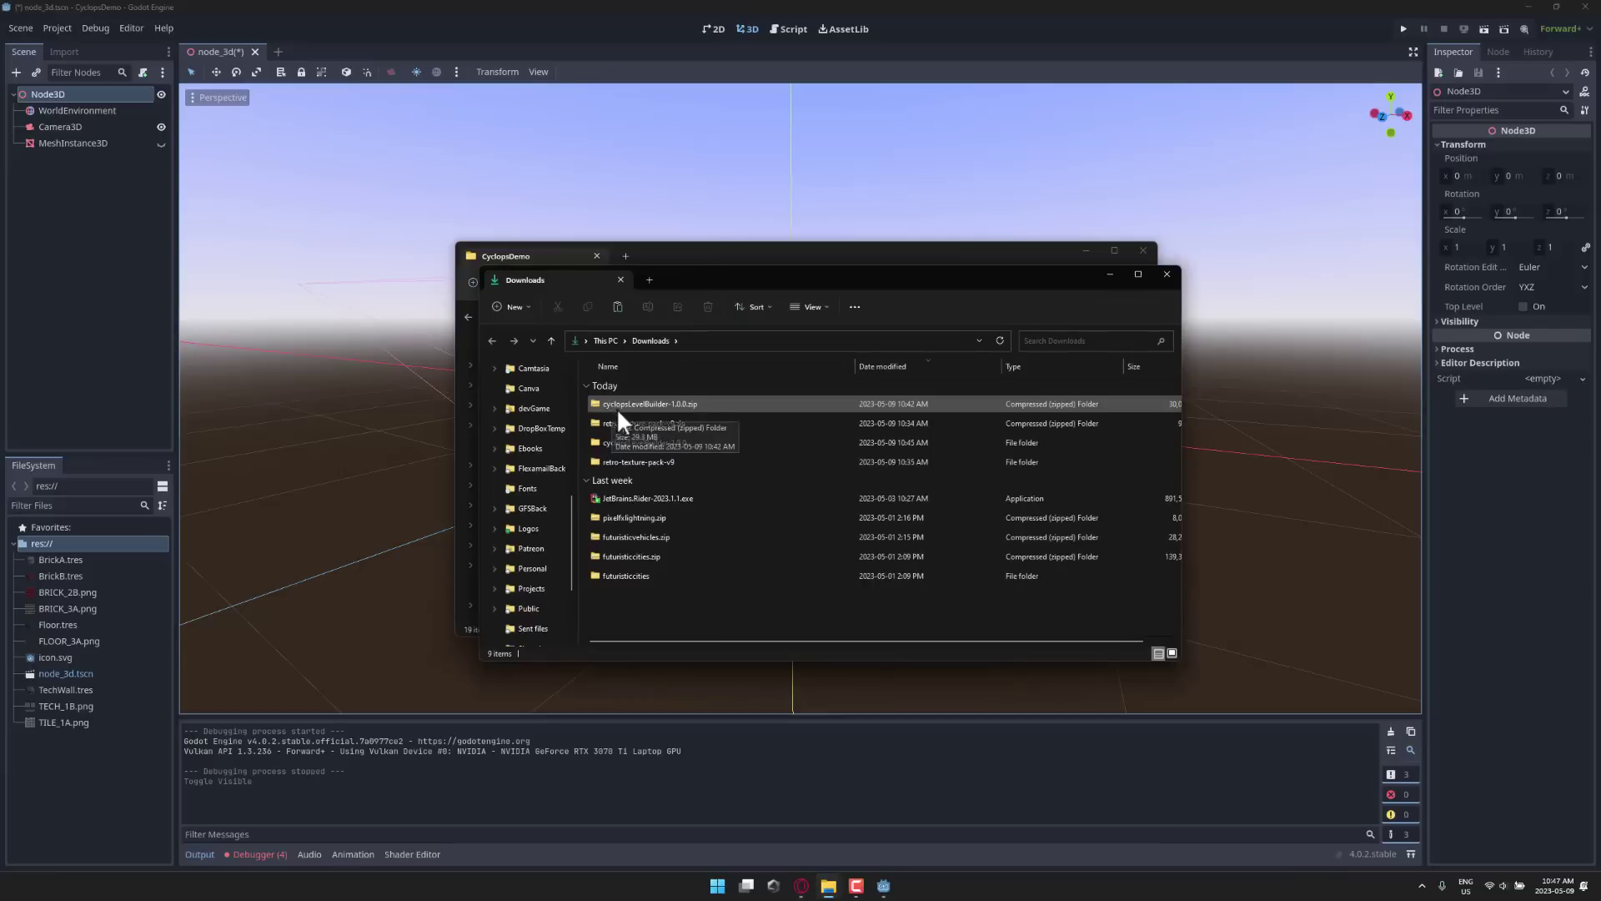
double_click(644, 441)
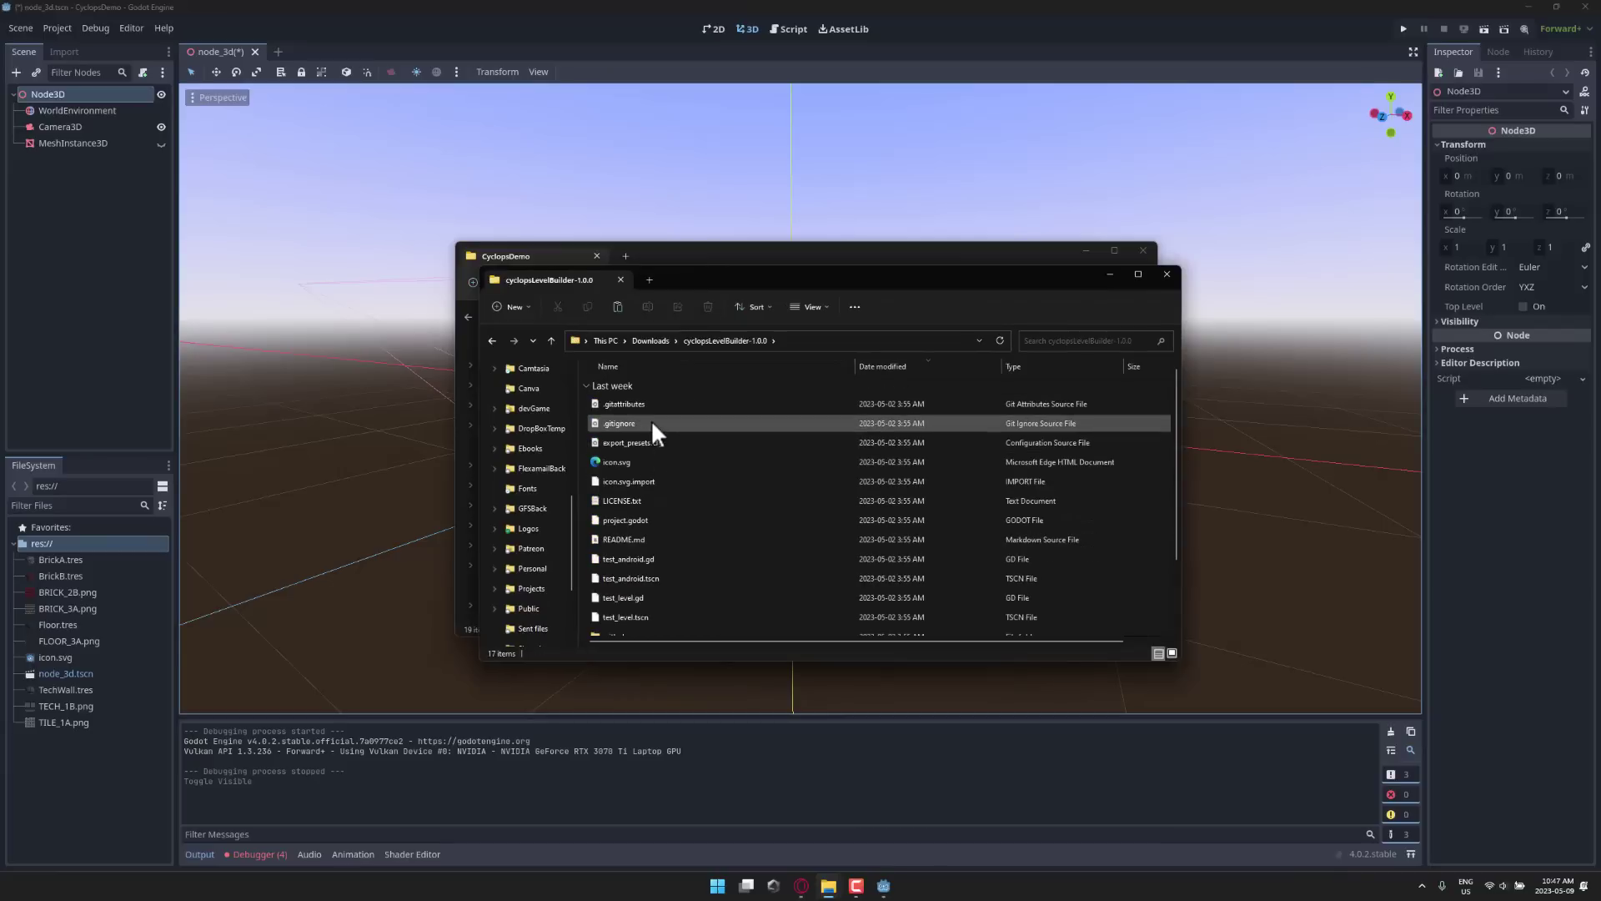
click(652, 368)
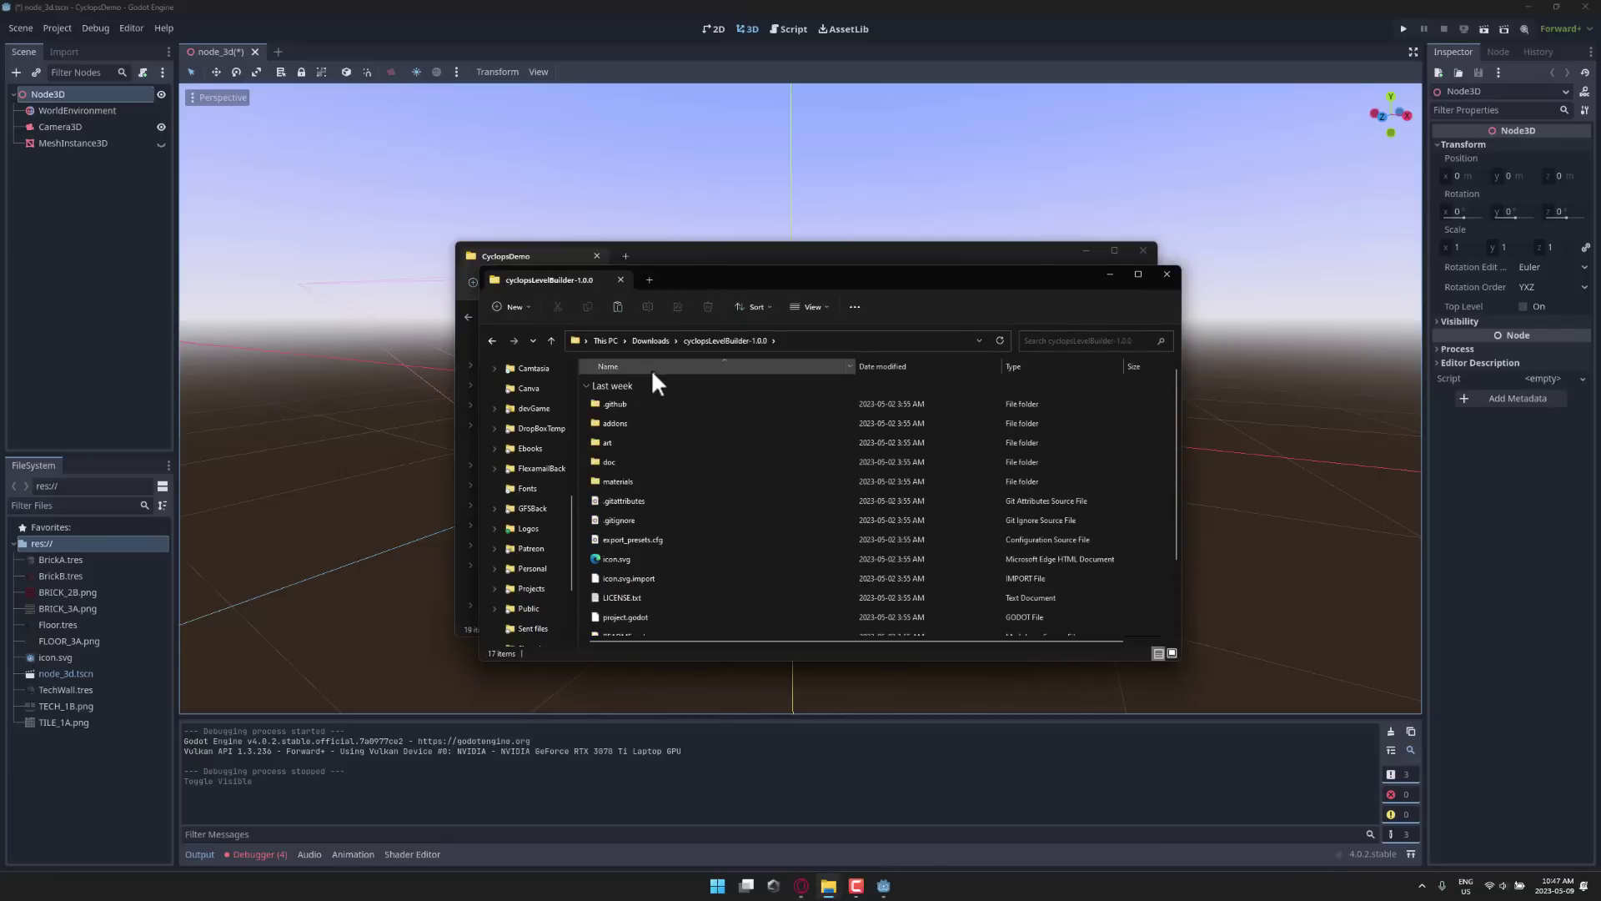
Copy the addons folder from cyclopsLevelBuilder-1.0.0 into the CyclopsDemo project folder and return to Godot
click(628, 423)
drag(731, 279, 976, 412)
drag(863, 548, 692, 487)
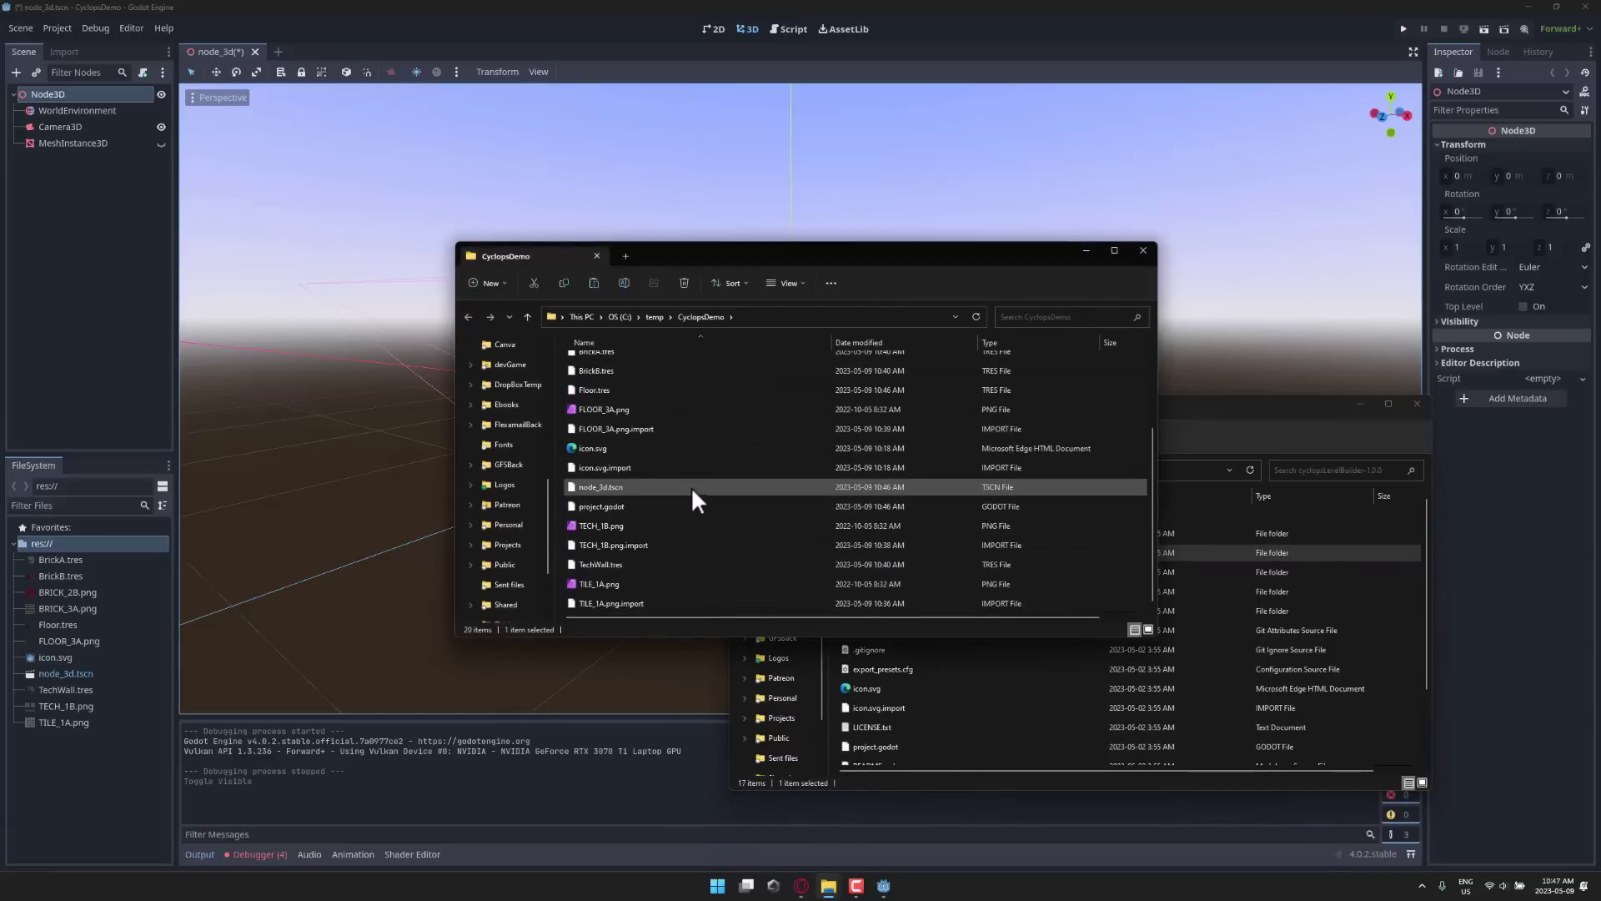
click(158, 754)
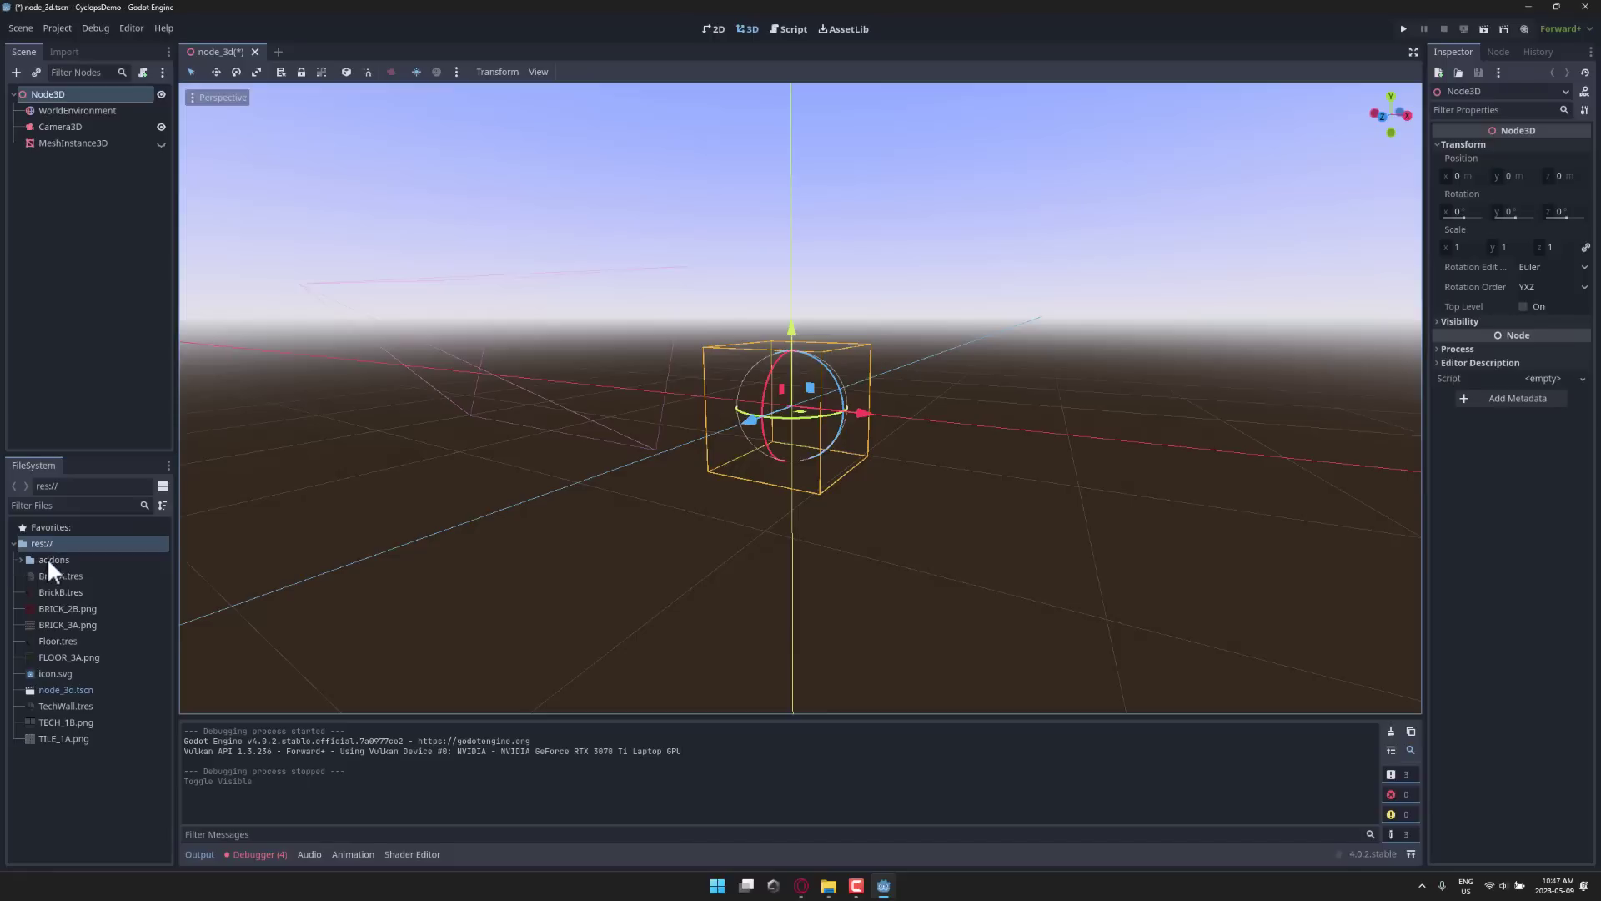
Enable the Cyclops Level Builder plugin in the project settings and close the settings
click(63, 27)
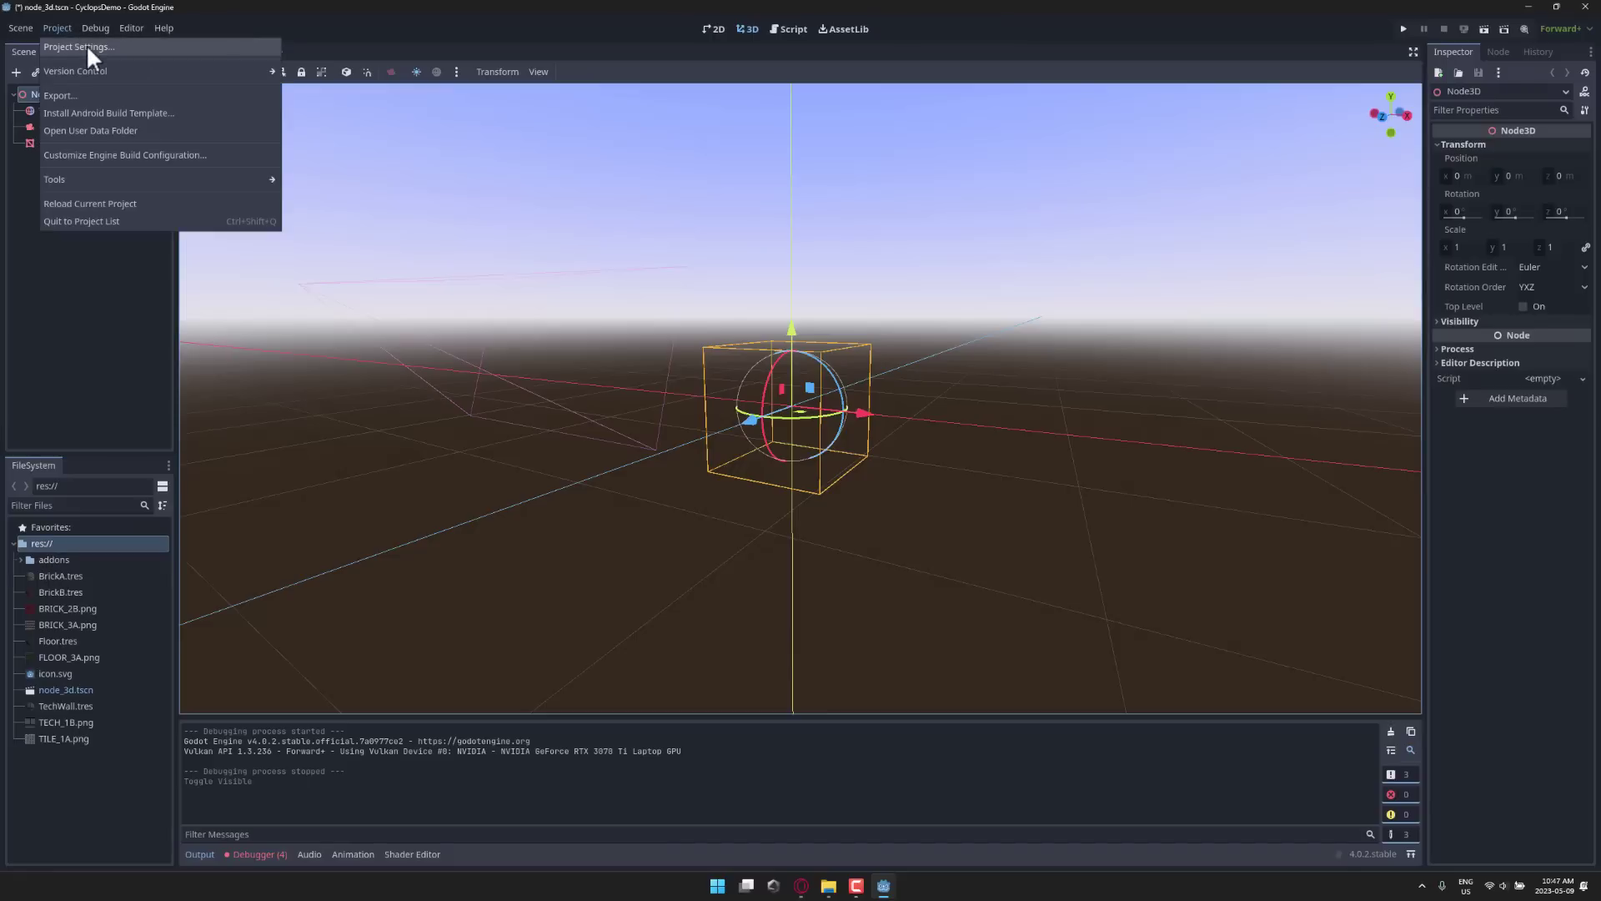
click(87, 47)
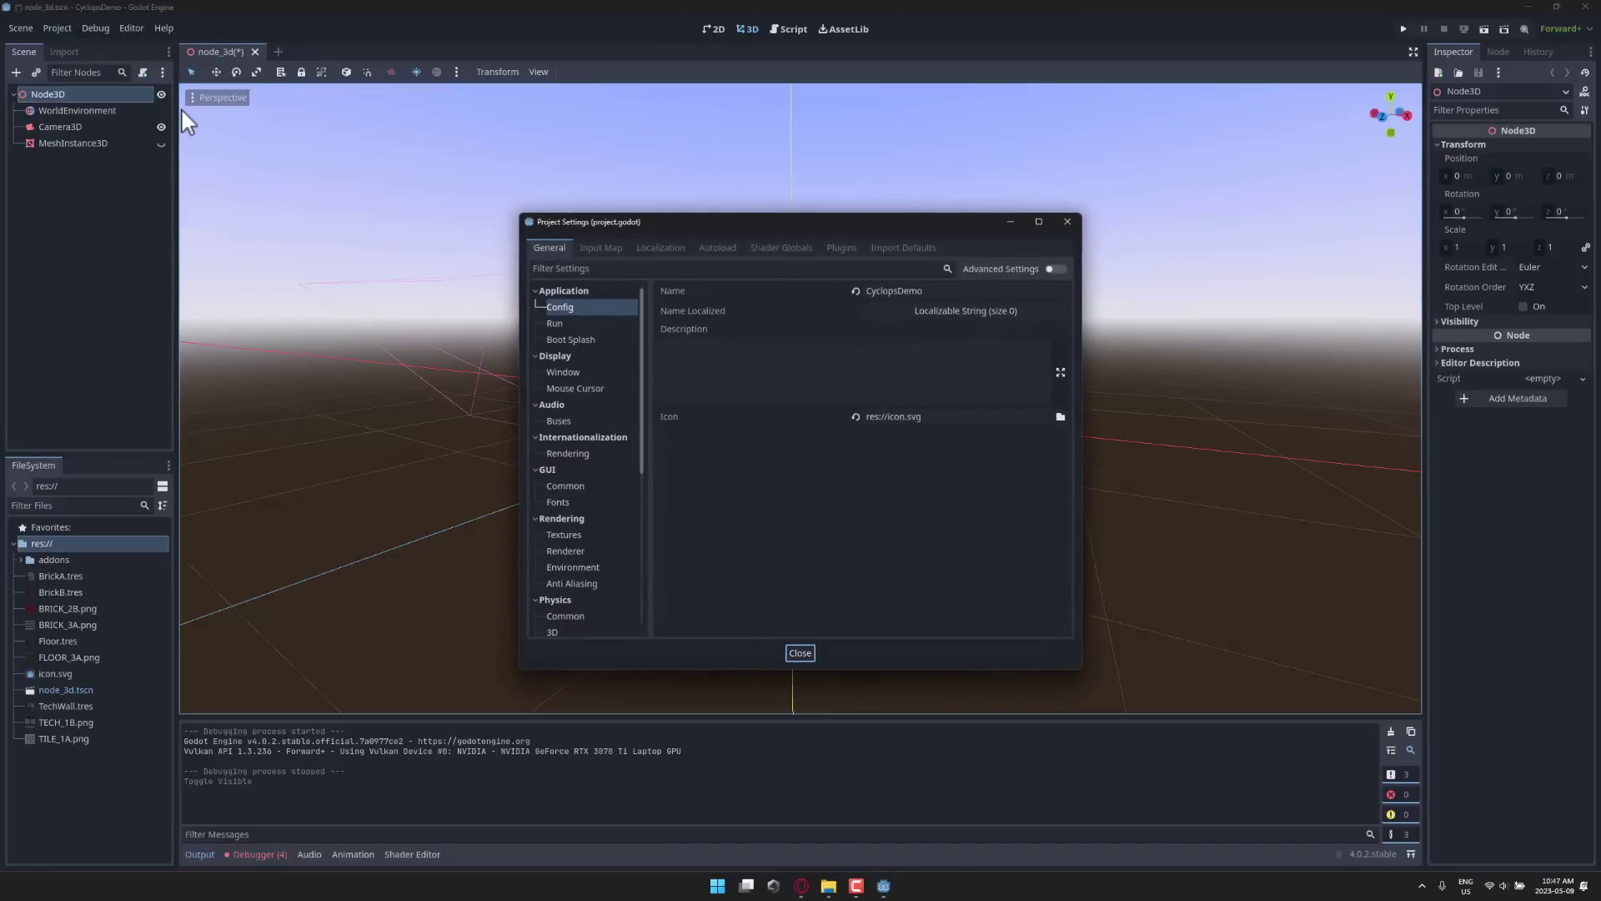
click(840, 249)
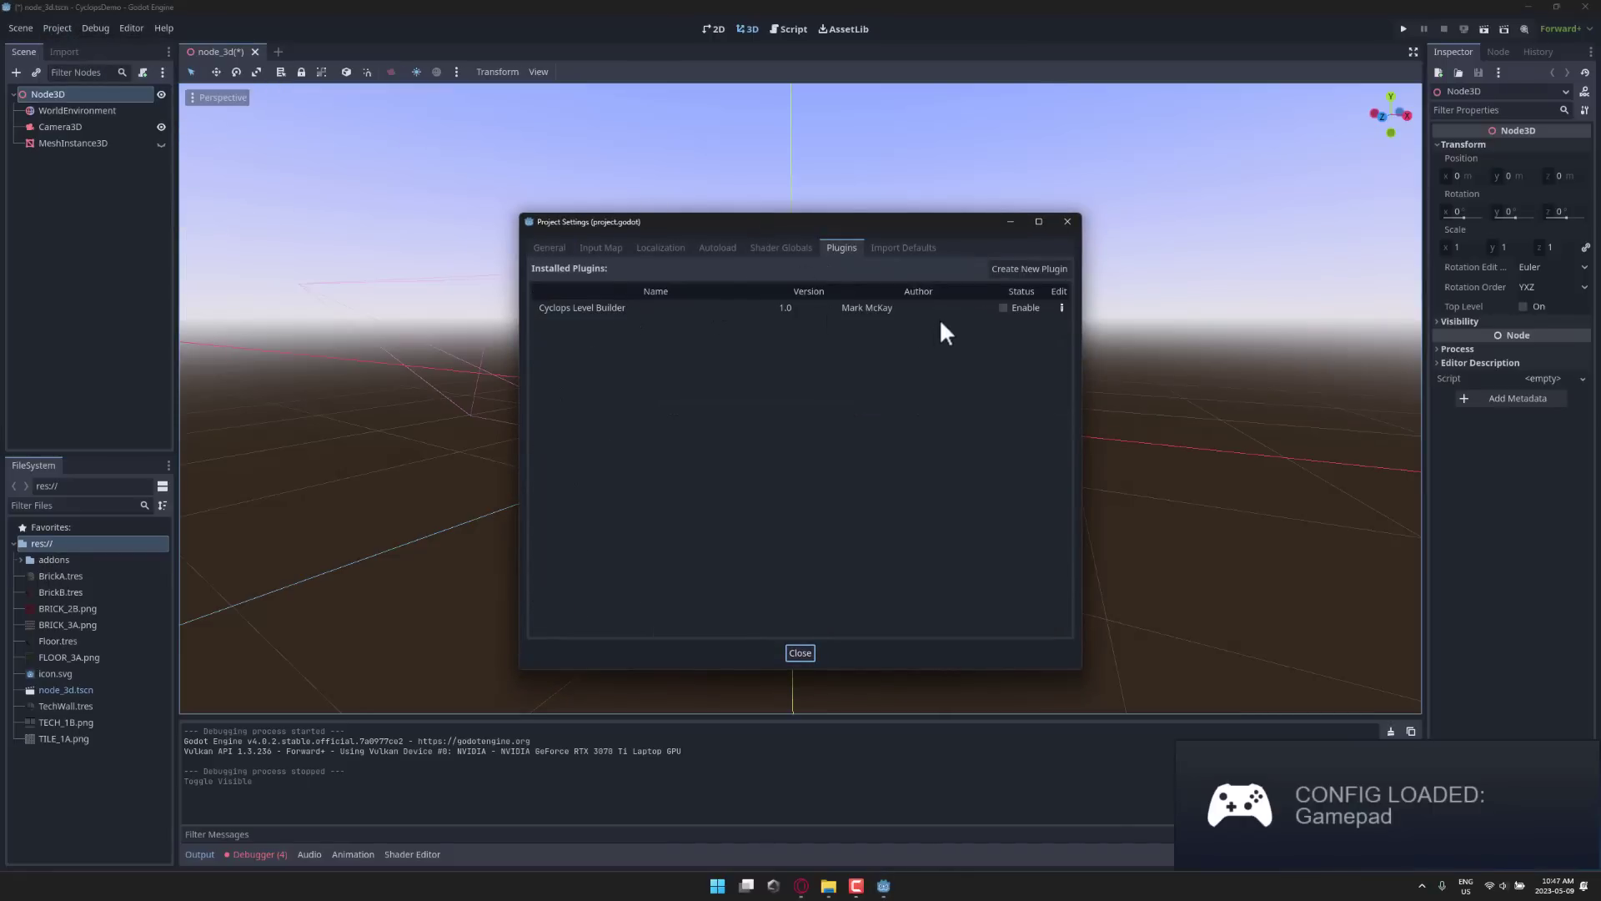
click(1001, 308)
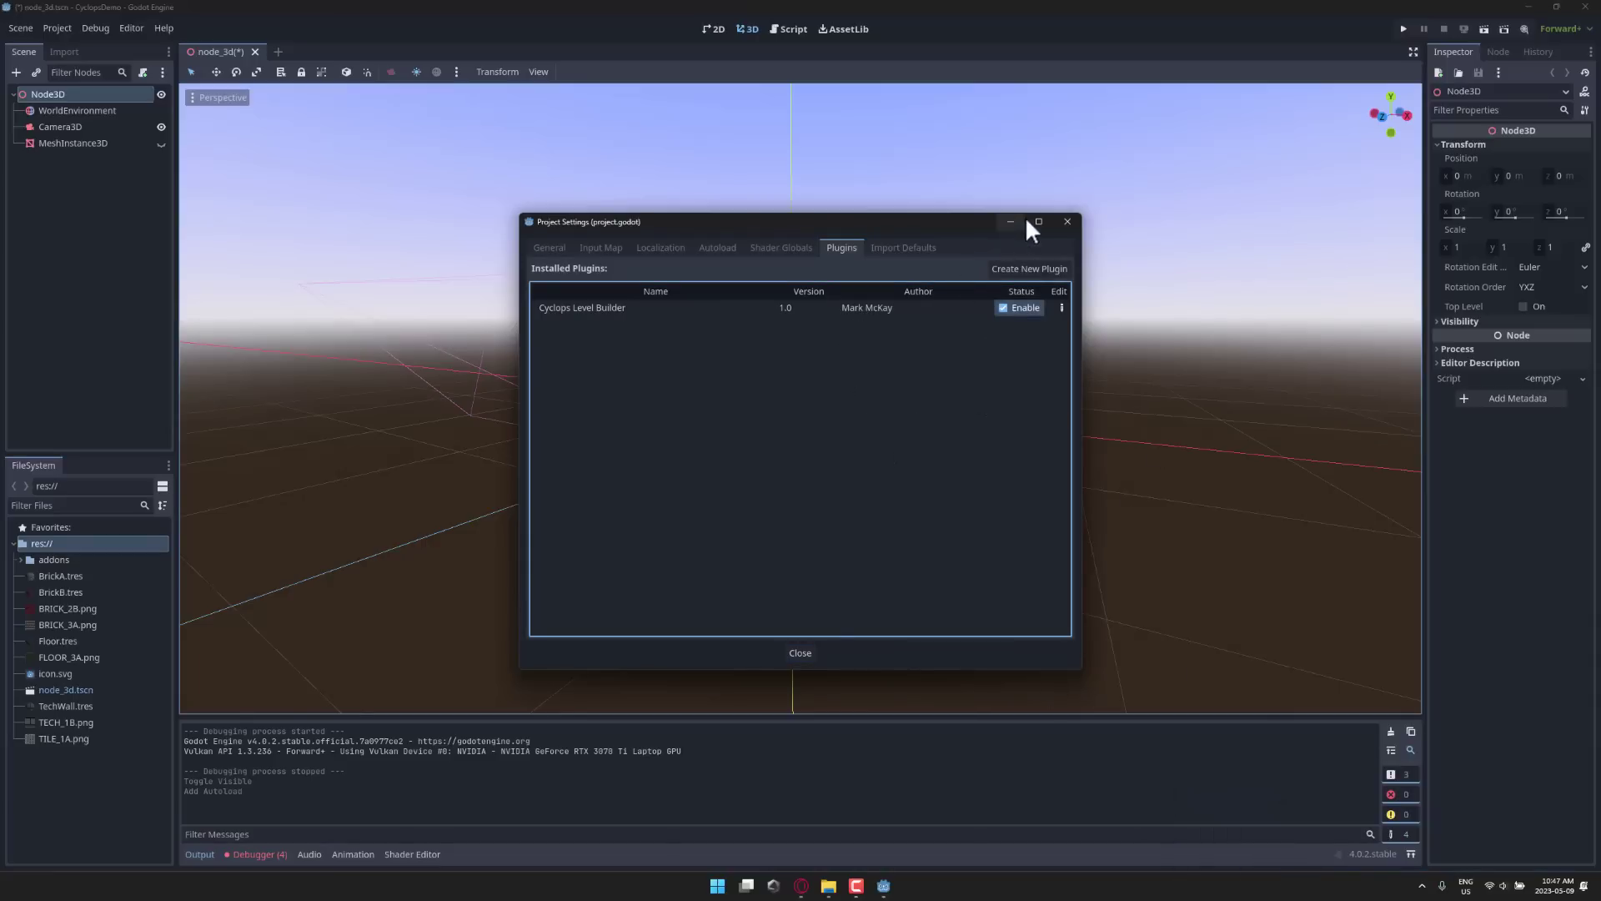
click(1065, 220)
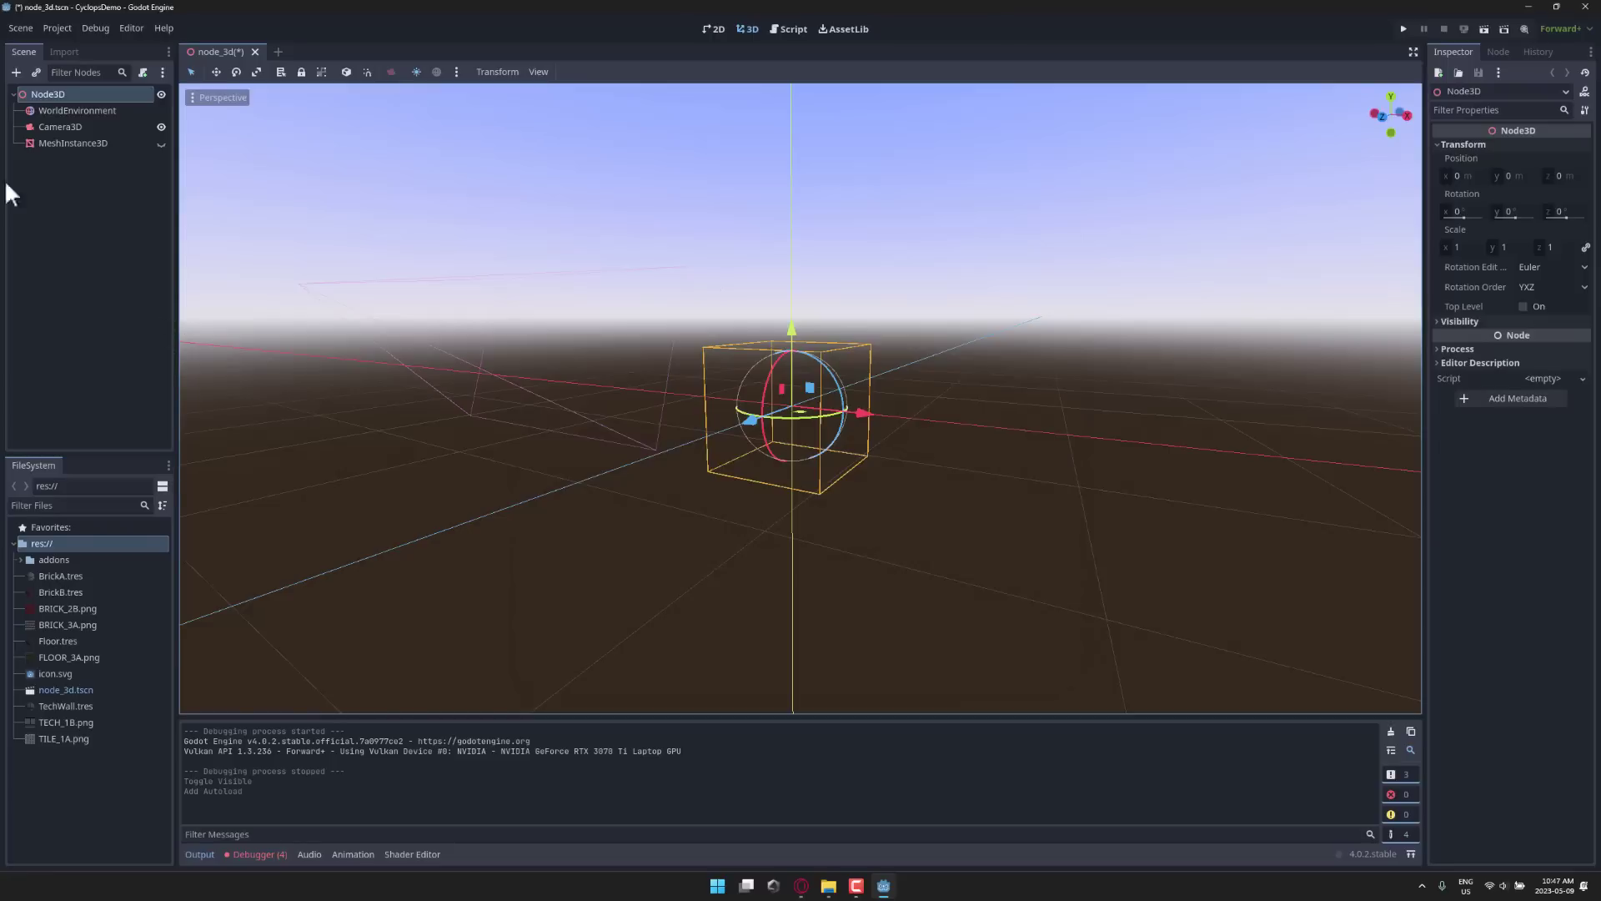
Add a CyclopsBlocks node as a child of the root Node3D
click(14, 72)
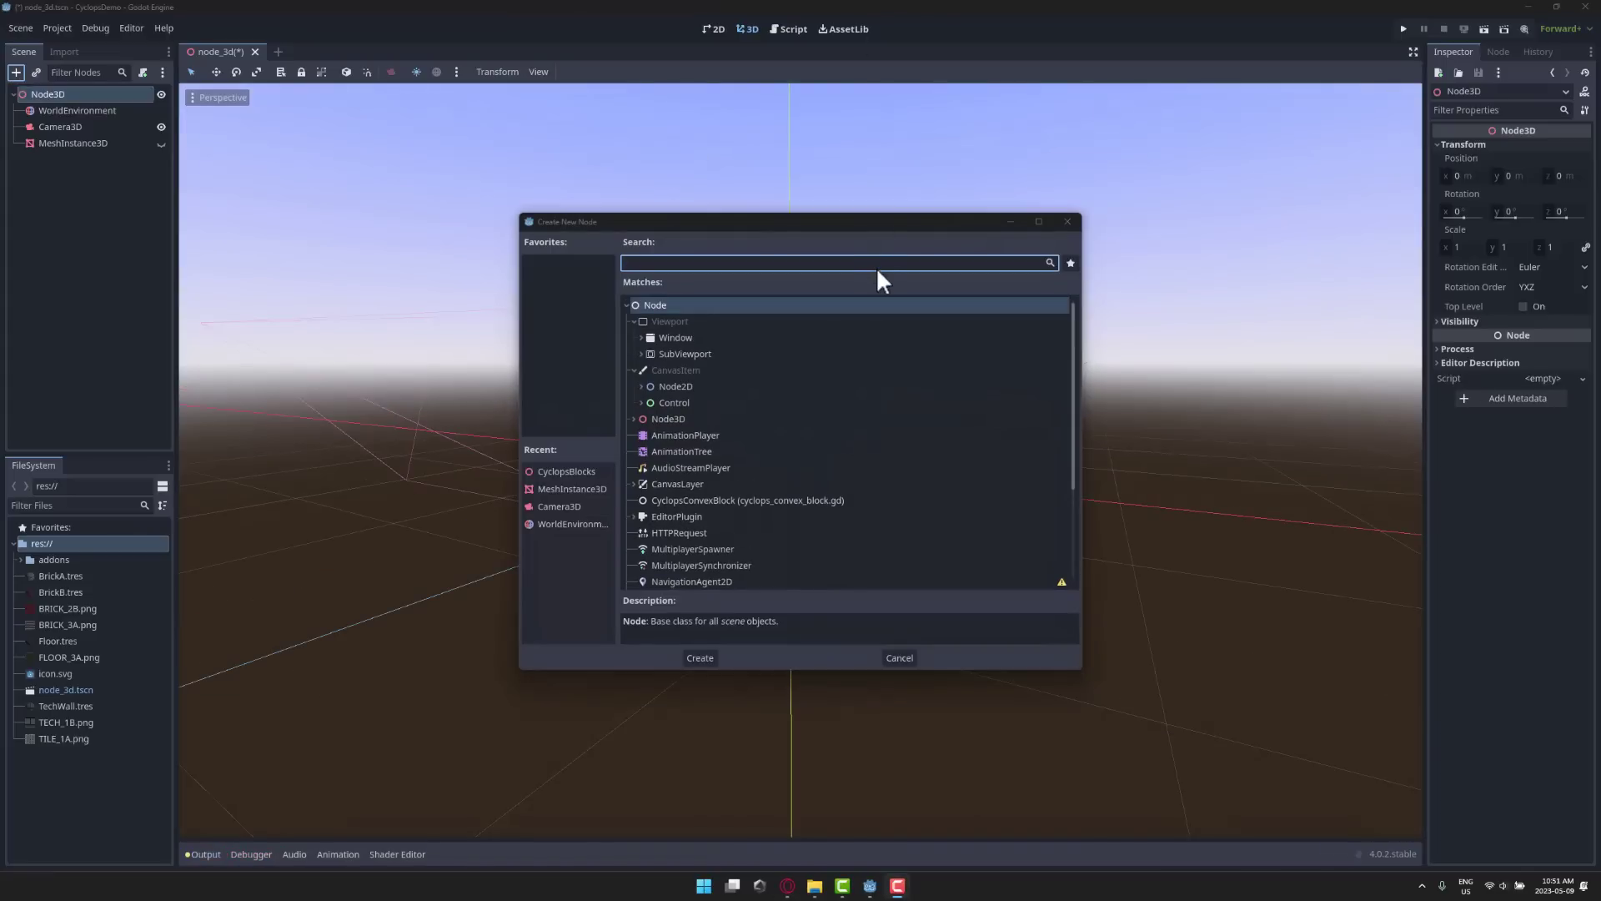
click(876, 265)
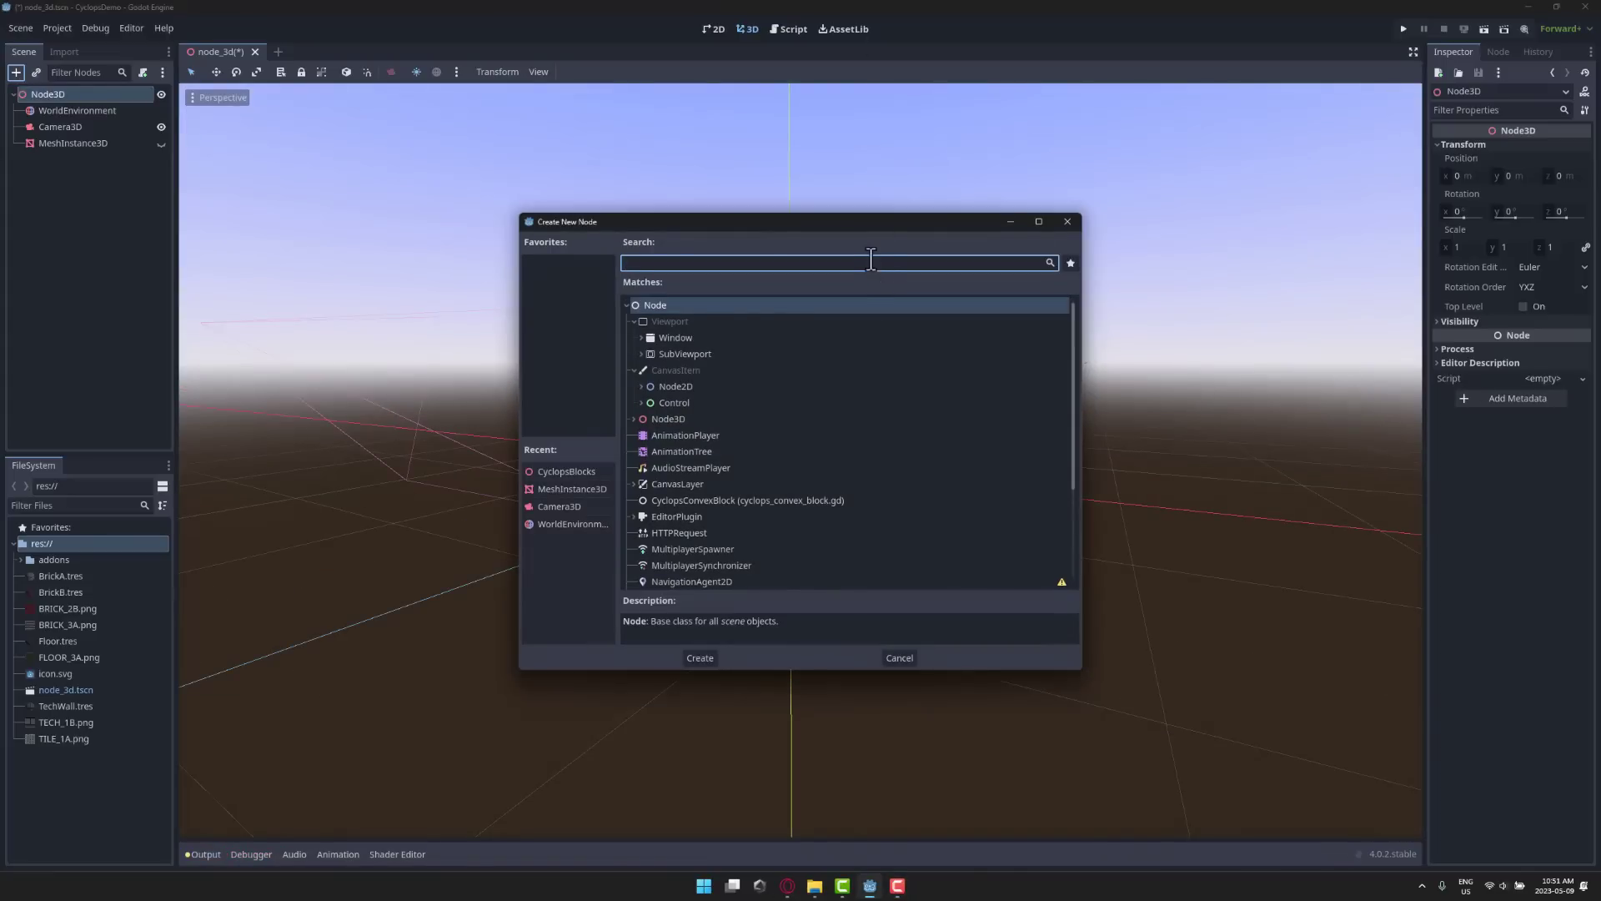
text(cyclop)
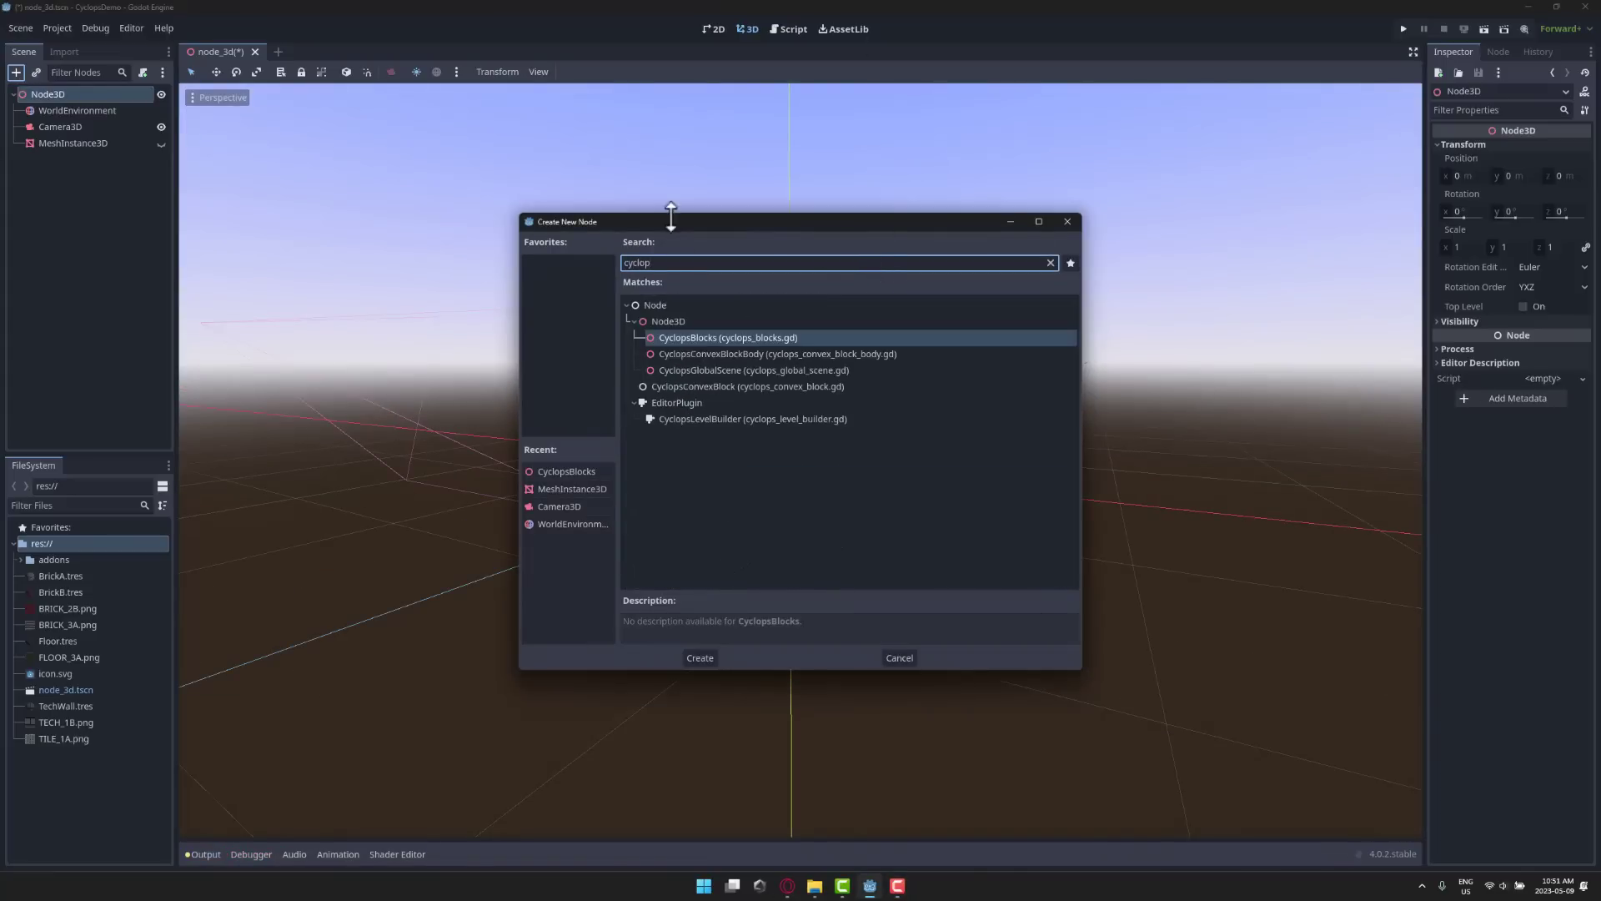
double_click(699, 335)
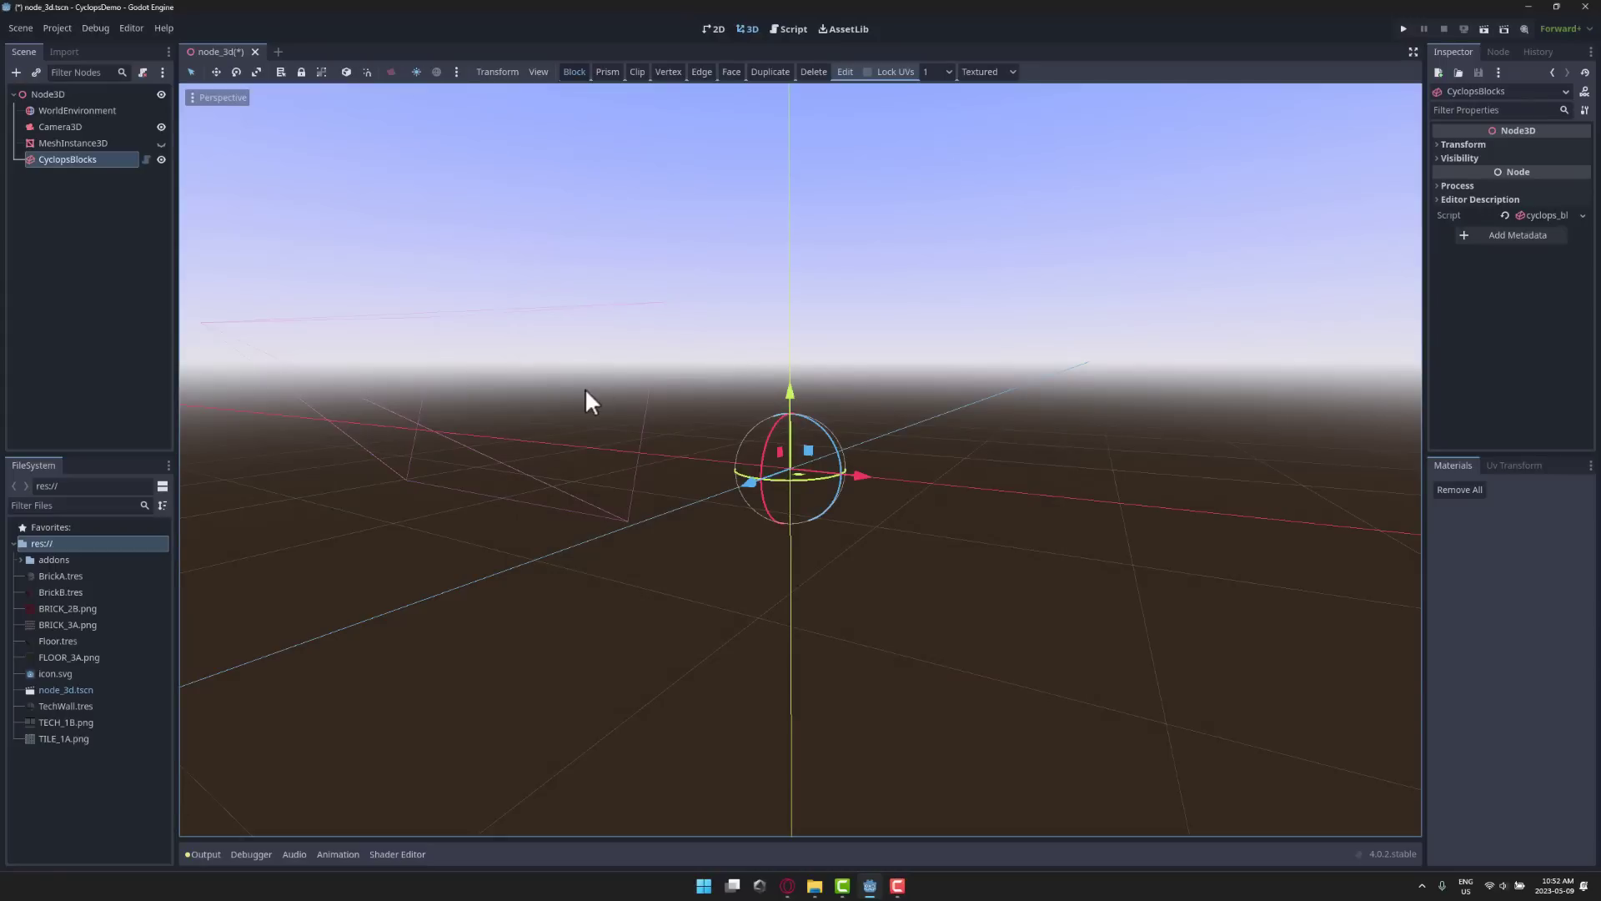
Draw a thin rectangular floor block across the scene origin with the Block tool
click(585, 71)
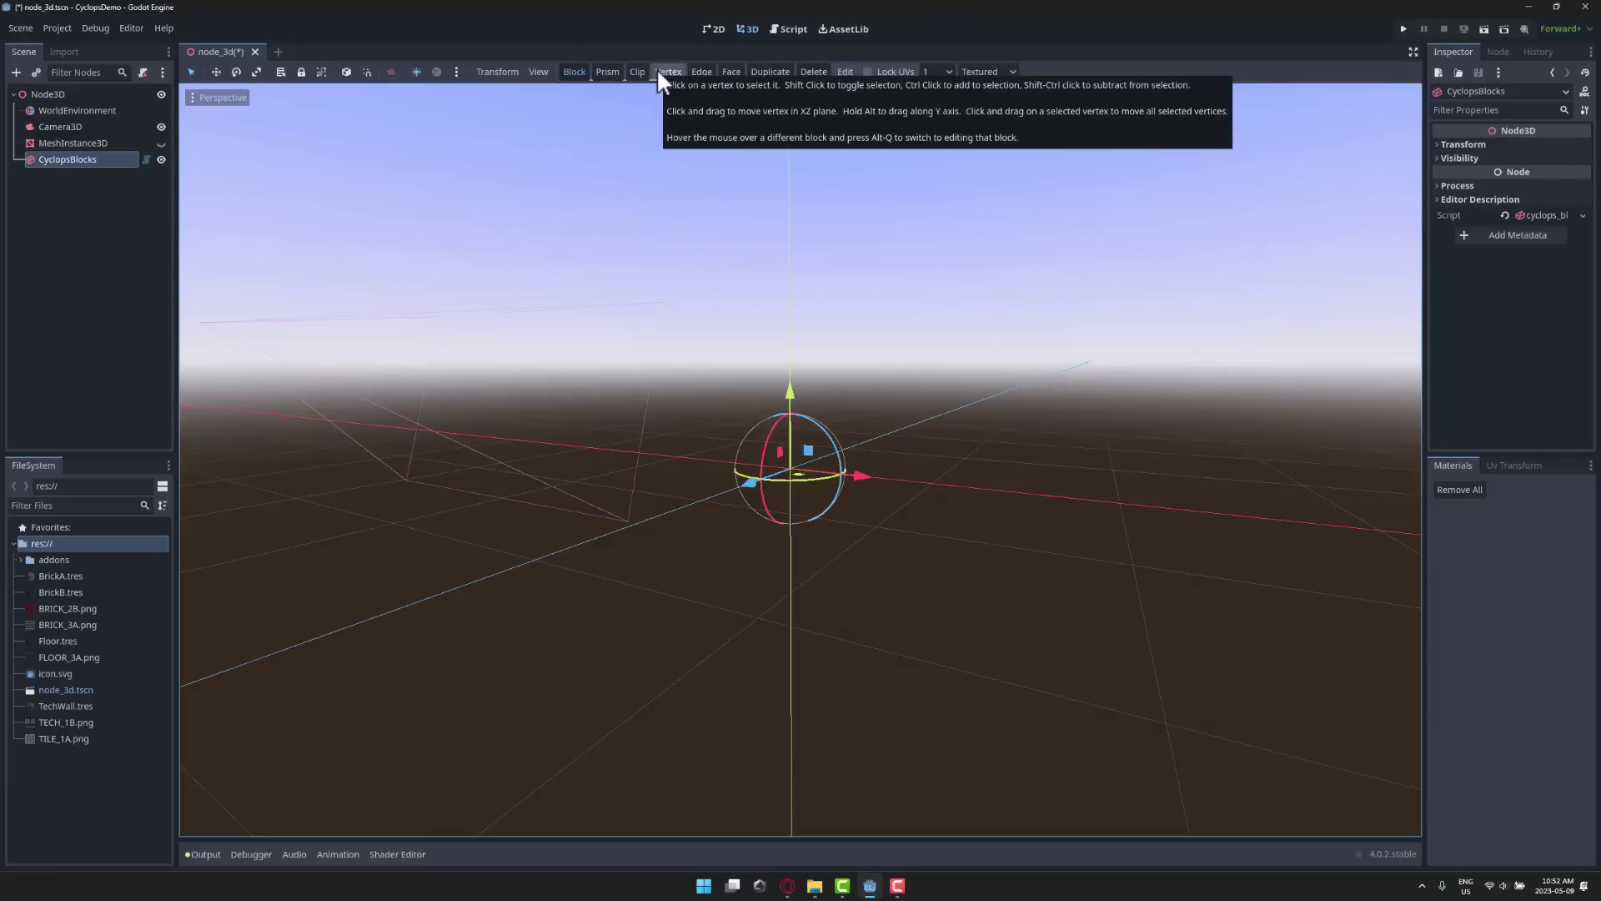
right_drag(923, 501, 939, 611)
key(e)
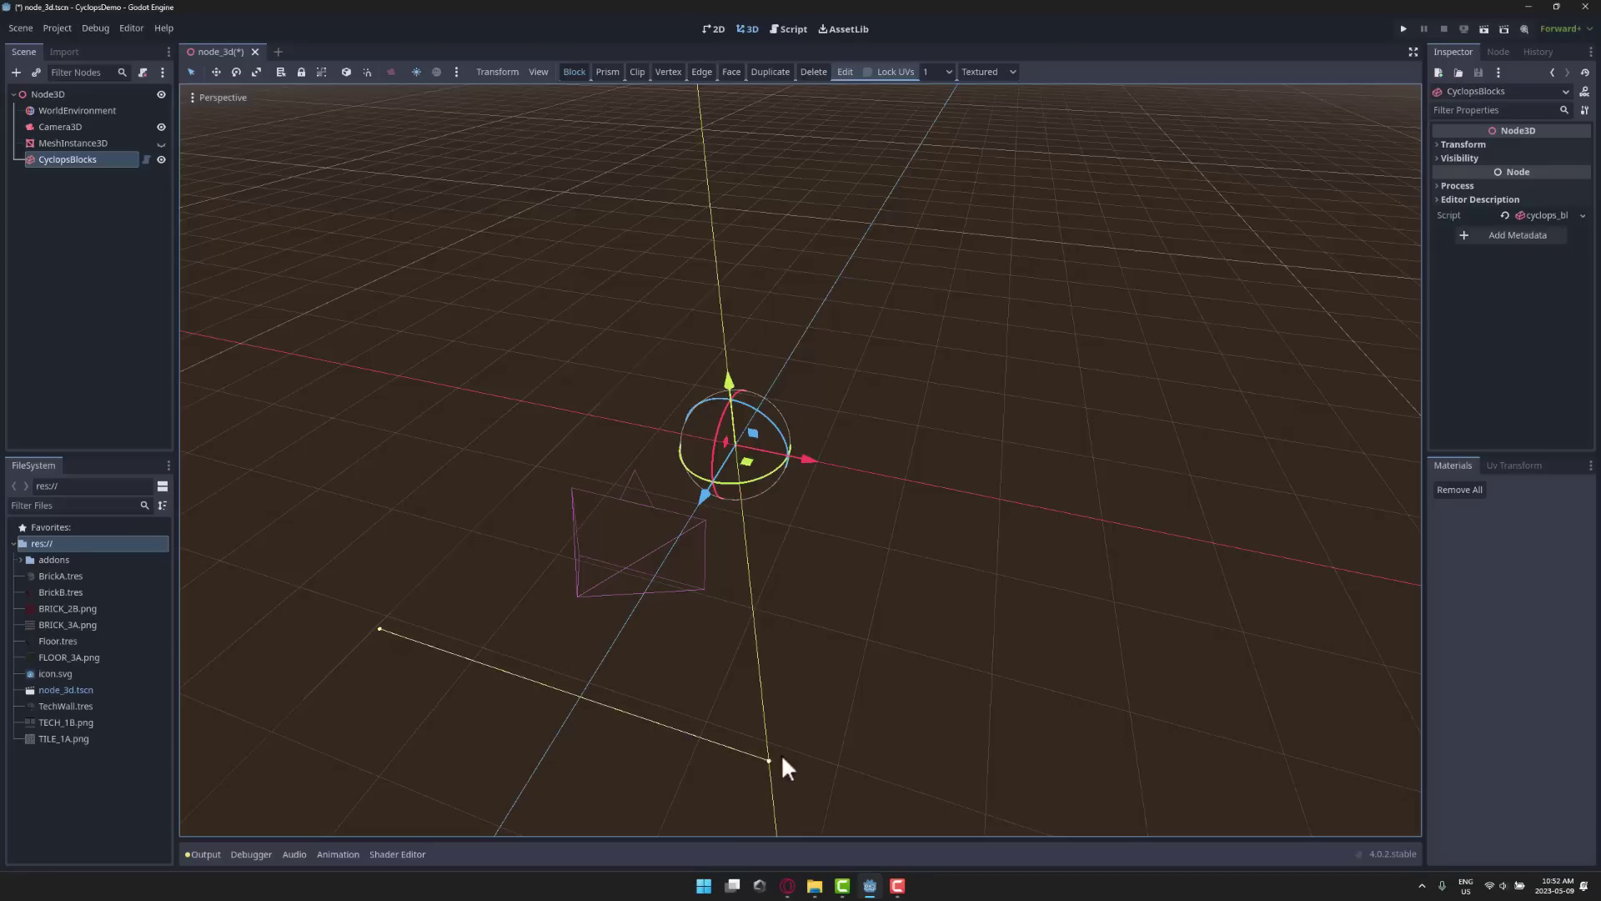
drag(837, 779, 1003, 326)
click(1003, 320)
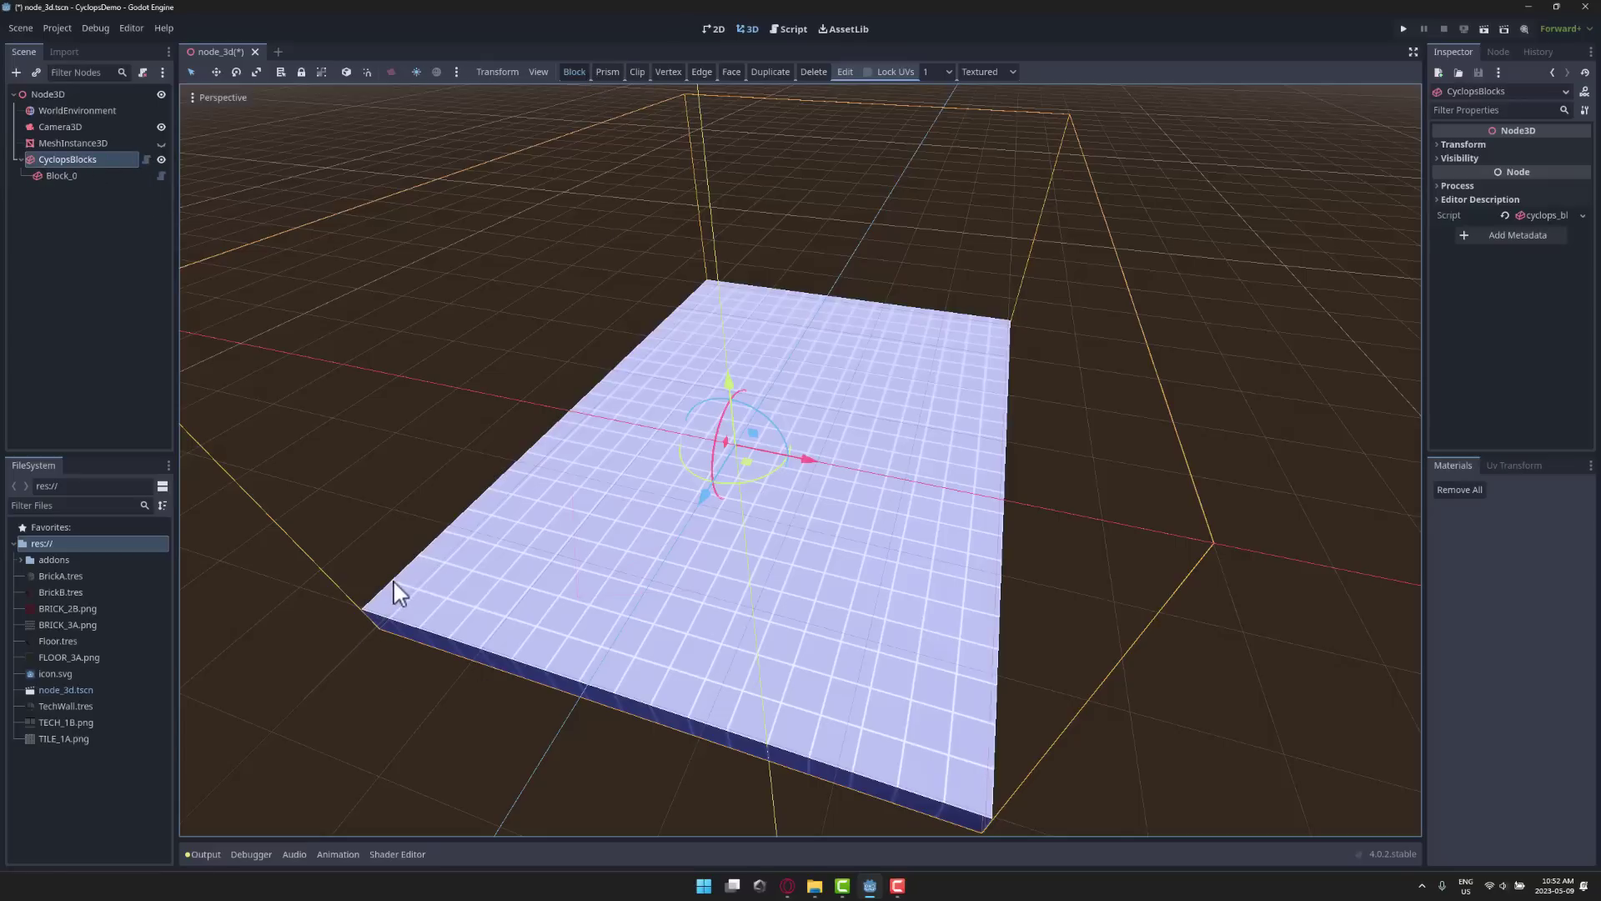
Draw two low wall blocks on the floor, one along its front short edge and one along the adjoining long edge
drag(362, 603, 983, 801)
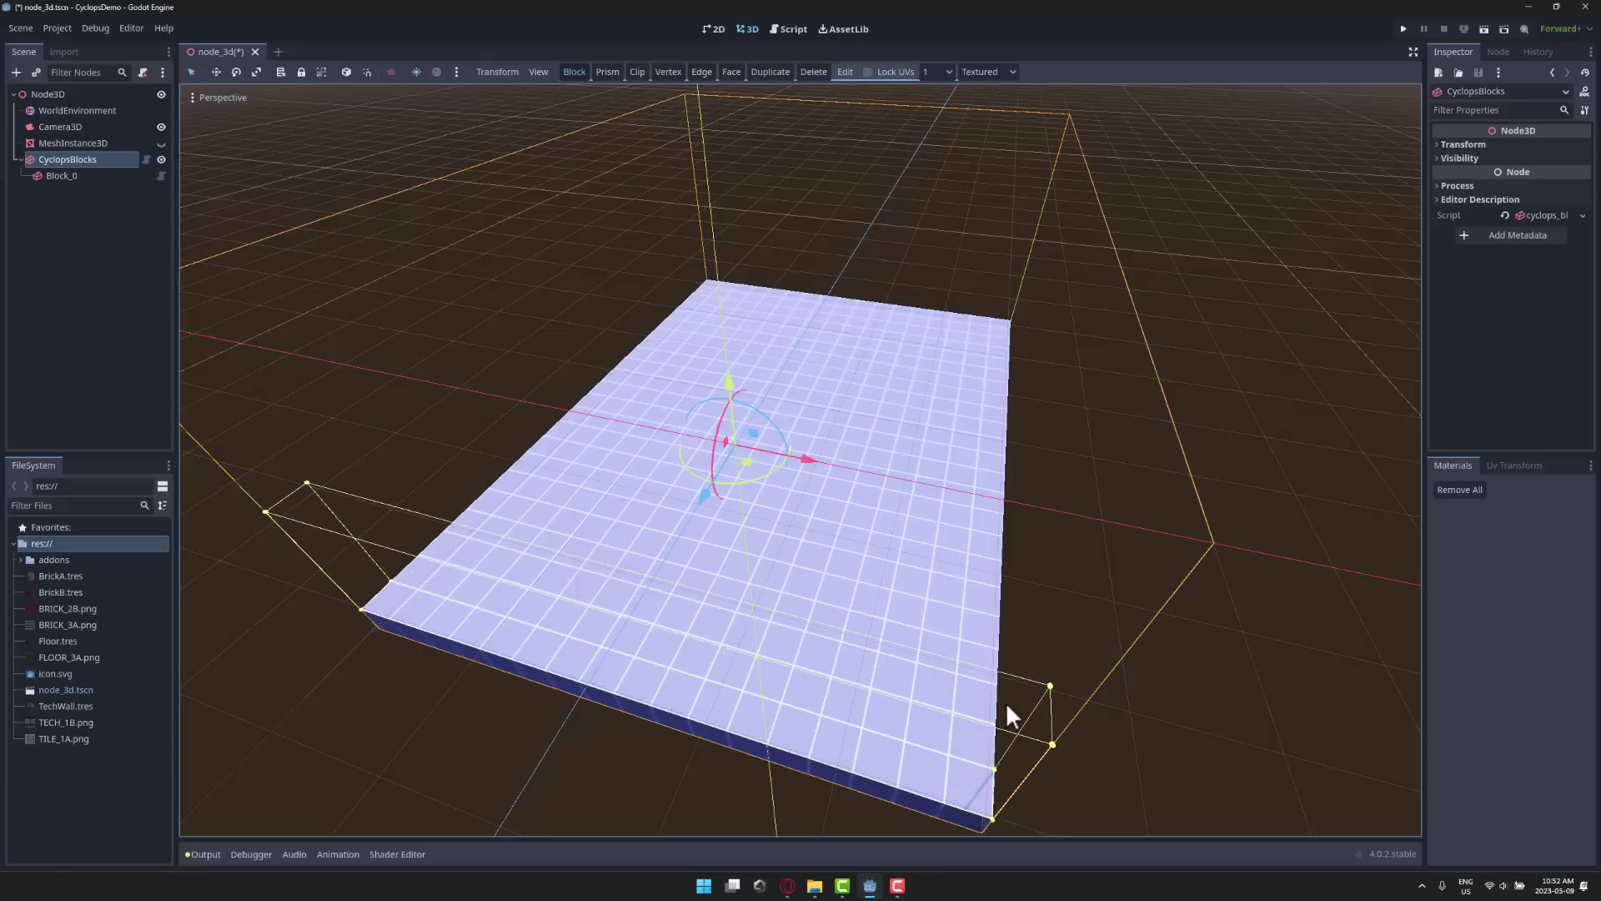
click(1006, 702)
right_drag(1005, 698, 724, 705)
key(d)
key(d)
key(s)
right_drag(1076, 644, 1079, 645)
key(d)
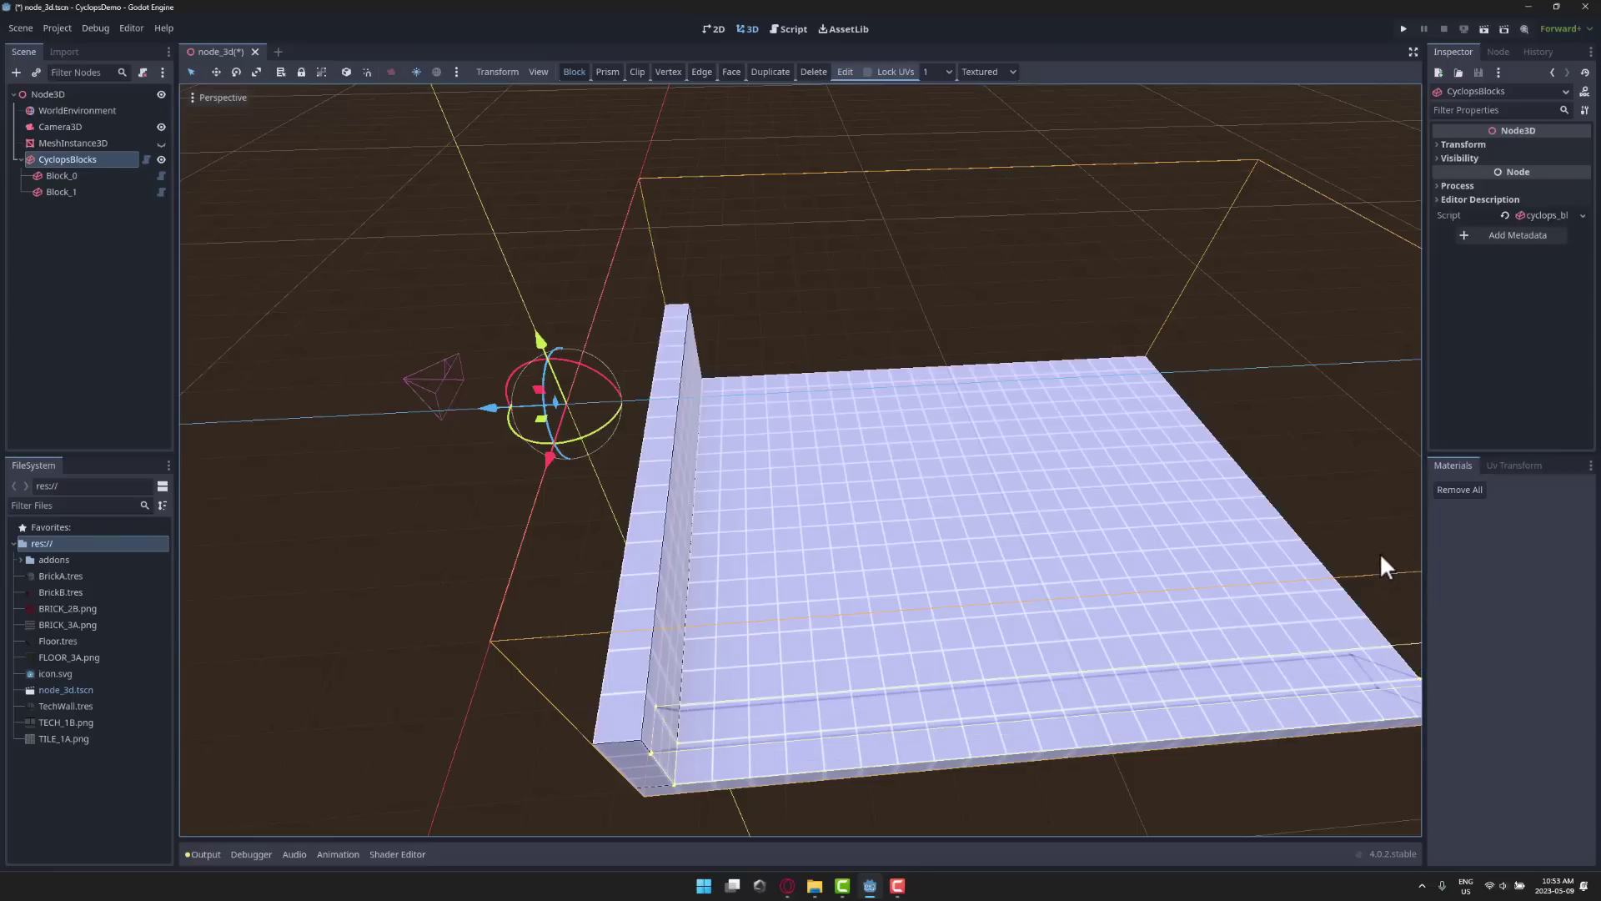
click(1410, 539)
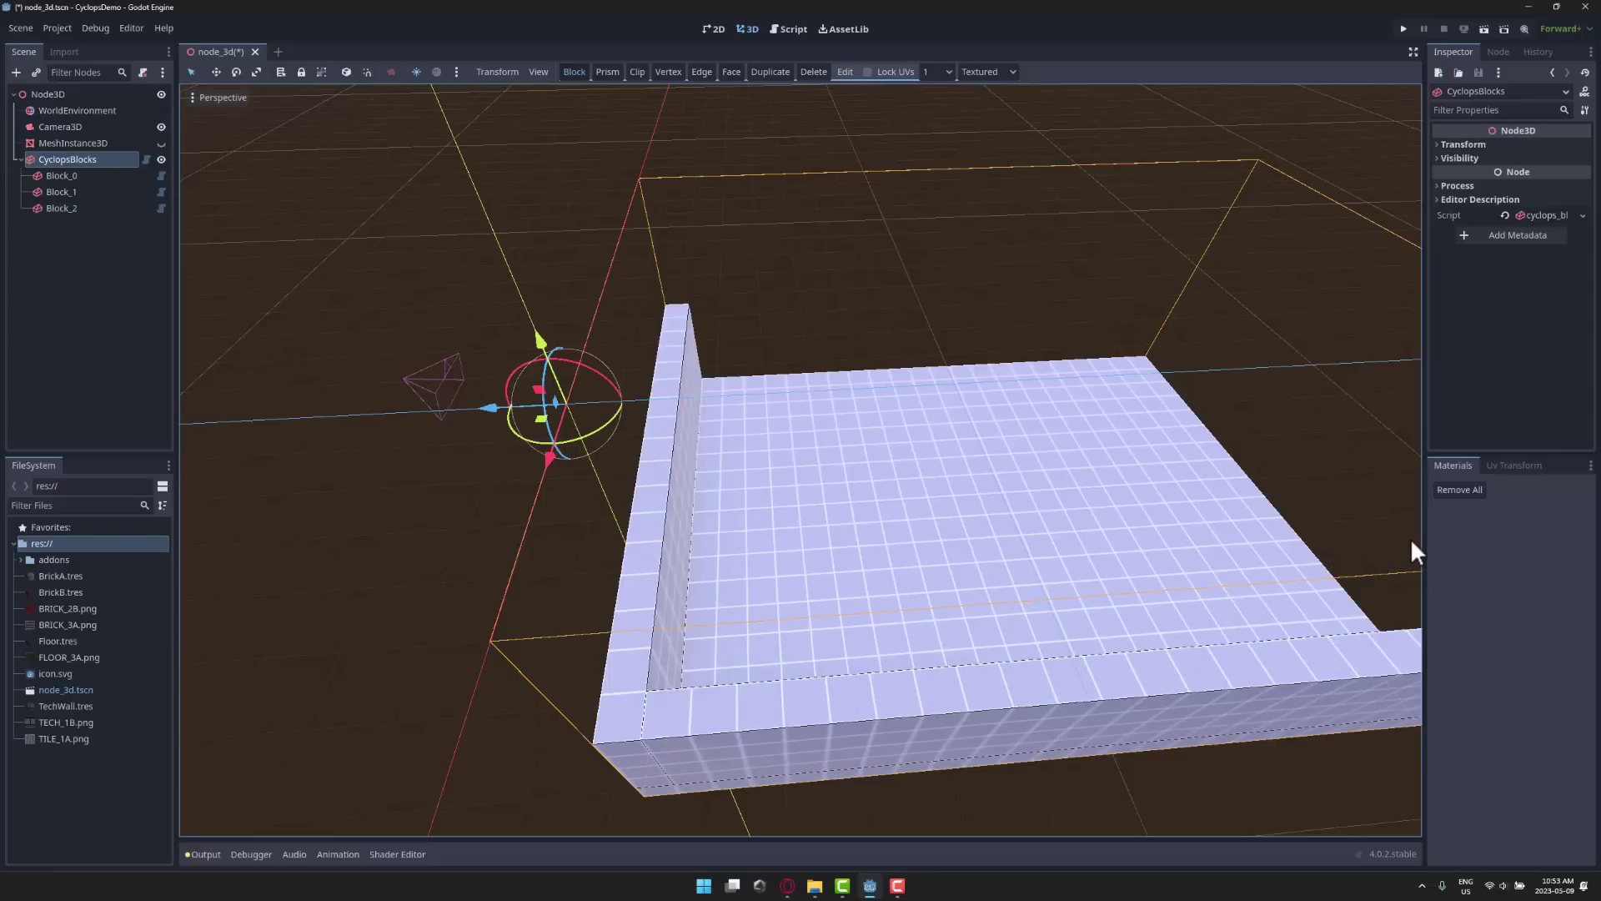
Examine the floor and the corner between the two wall blocks from inside the room
key(d)
right_drag(1205, 774, 998, 804)
key(w)
key(d)
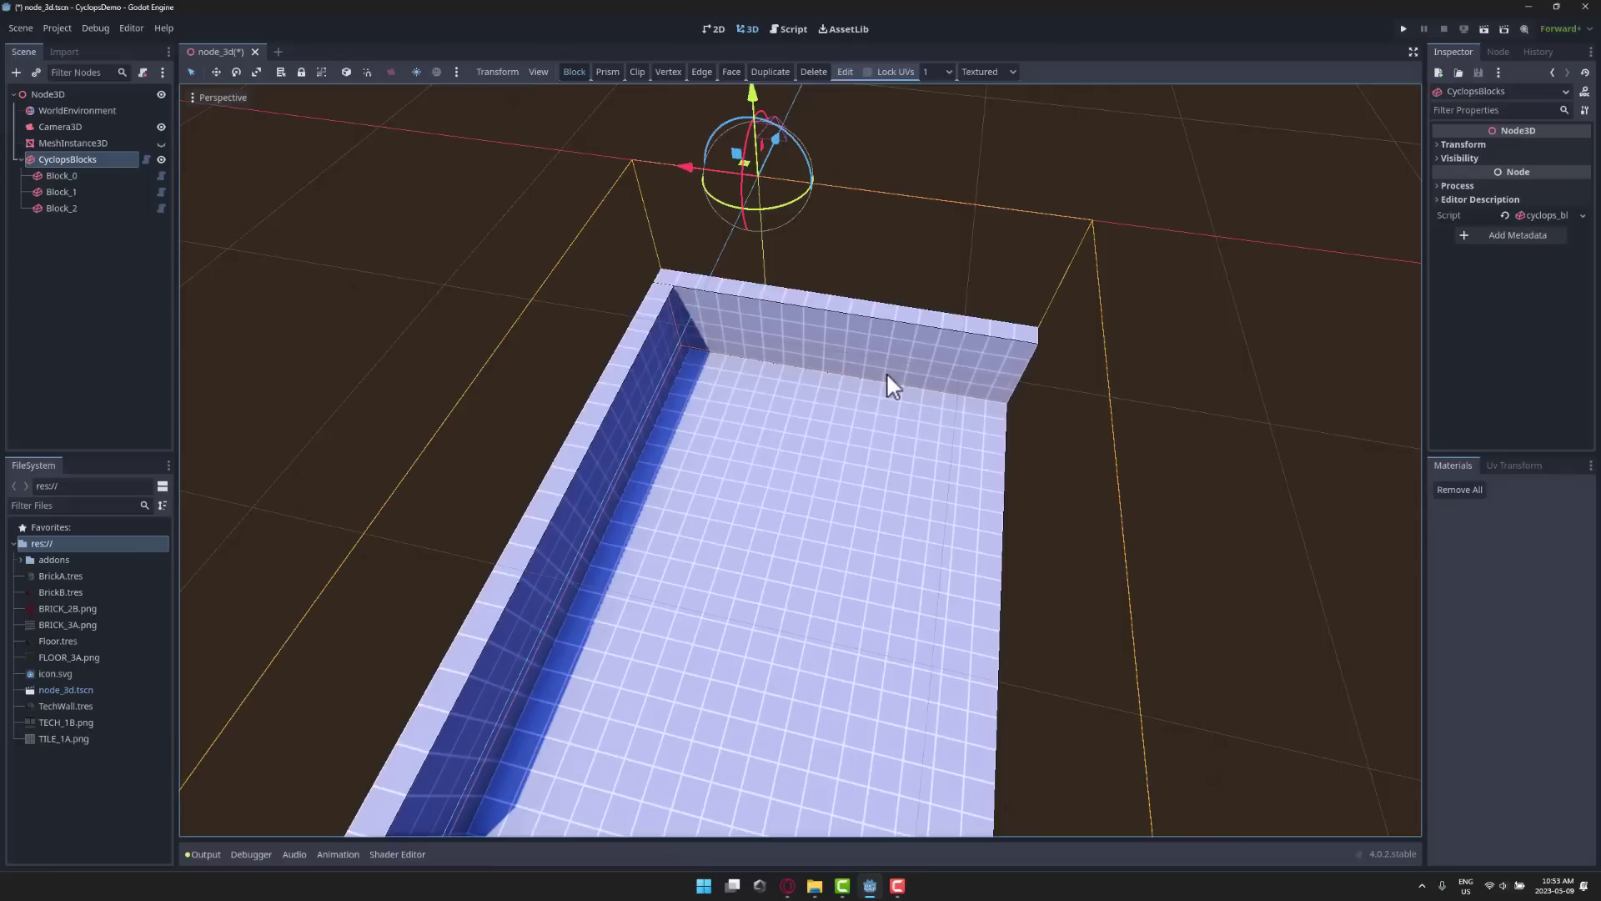
right_drag(840, 435, 683, 367)
key(d)
key(w)
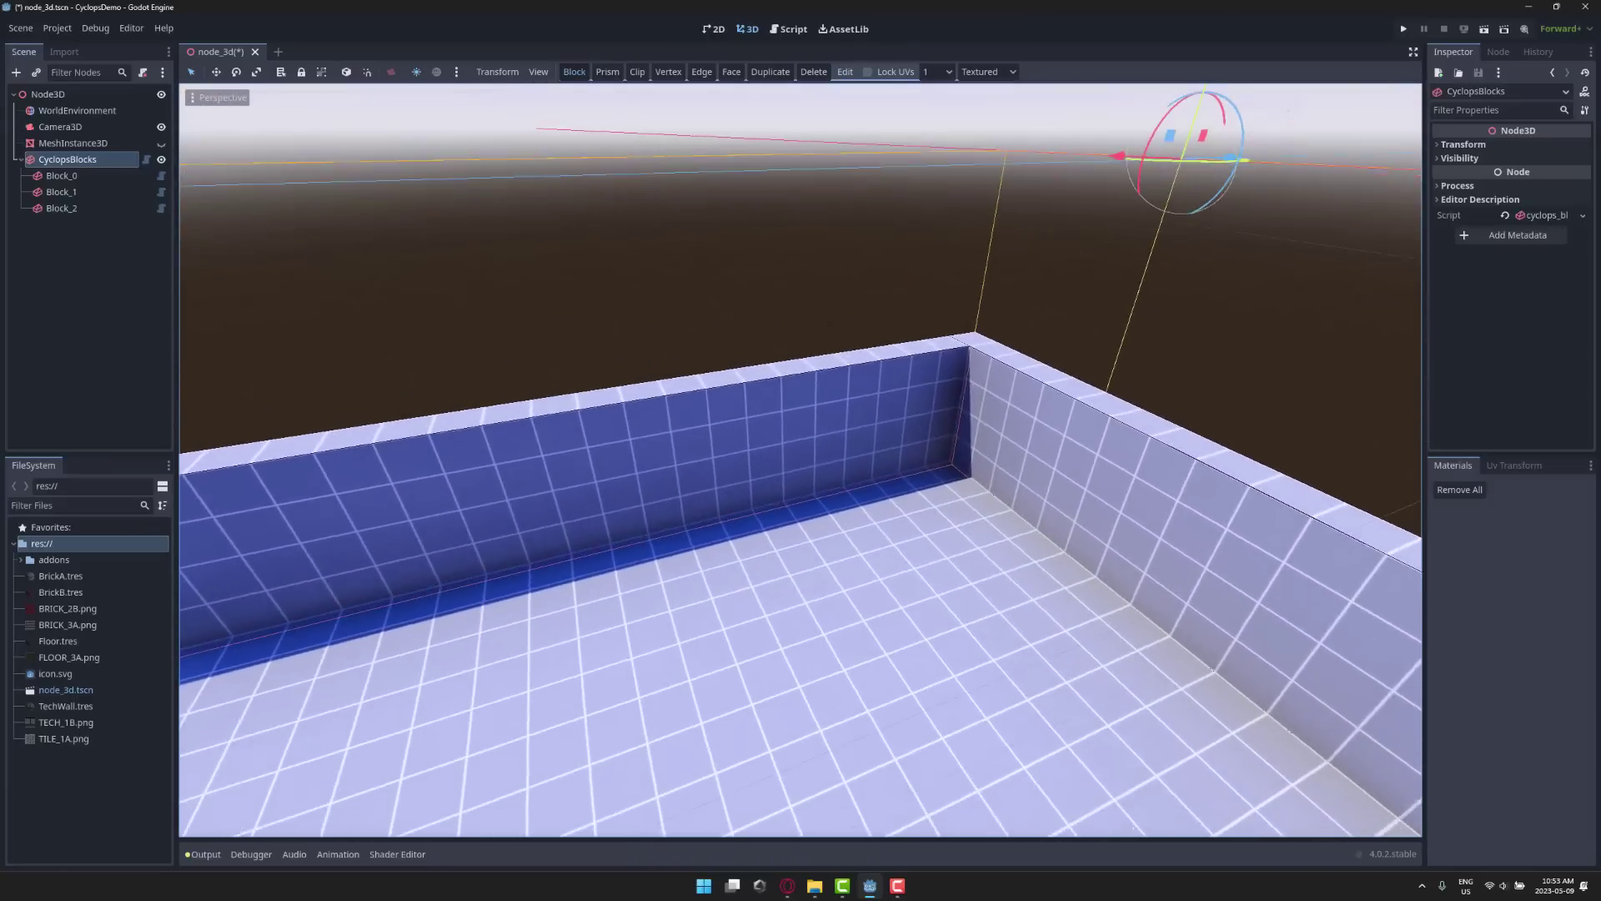
key(a)
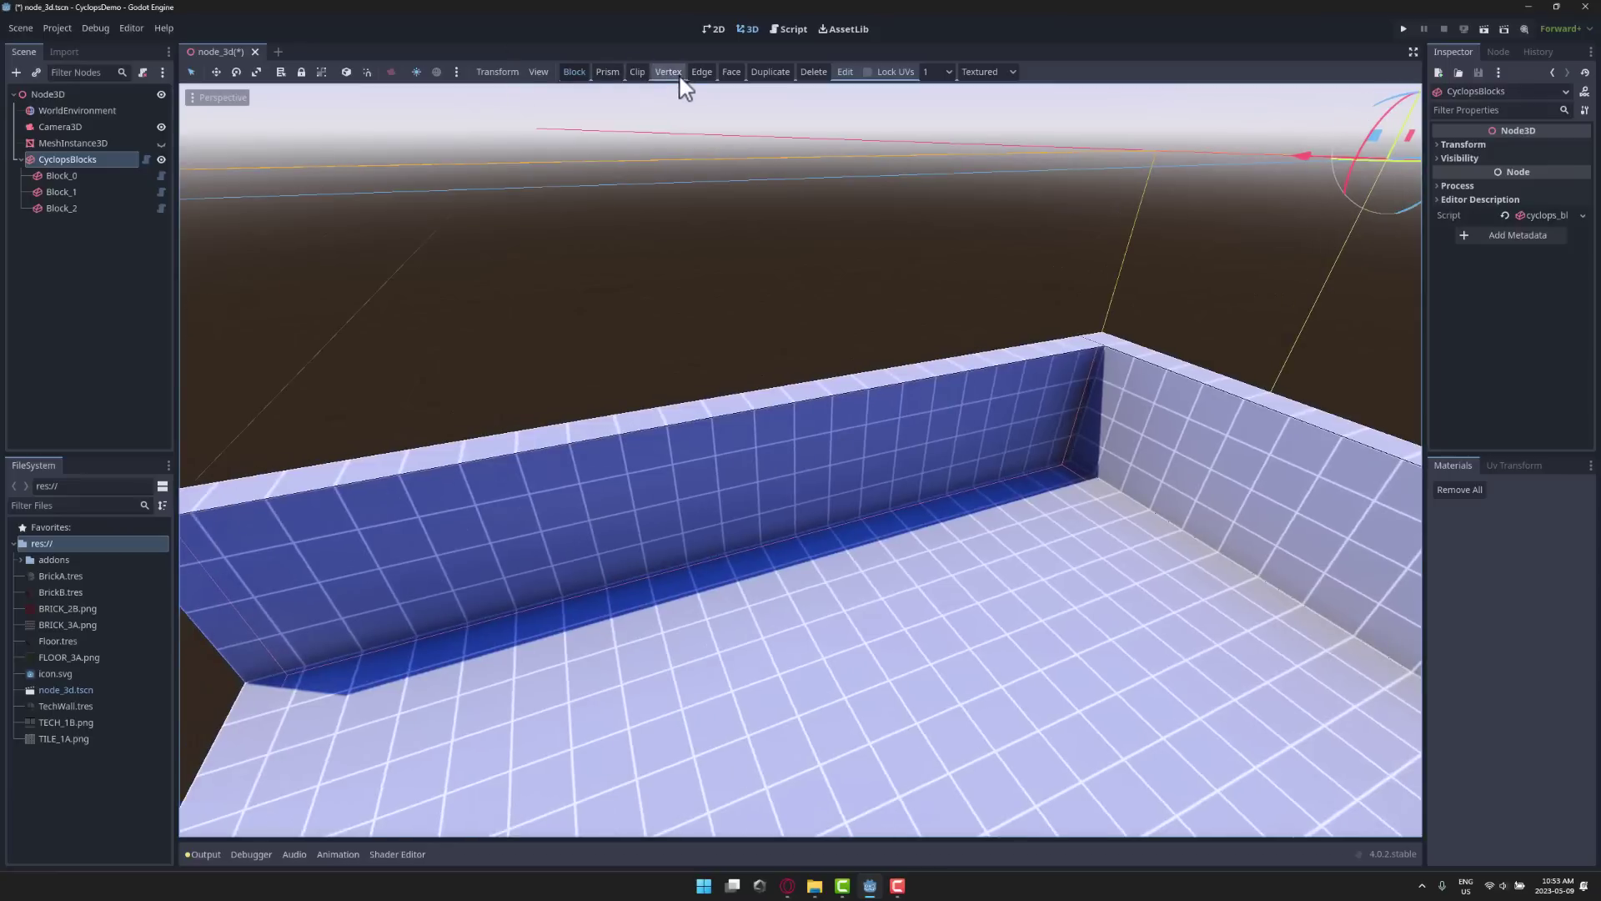
Move the long wall's top face across the floor to the opposite edge with the Face tool, turning the wall into a ramp
click(730, 73)
right_drag(689, 412, 961, 449)
key(w)
key(s)
key(a)
key(s)
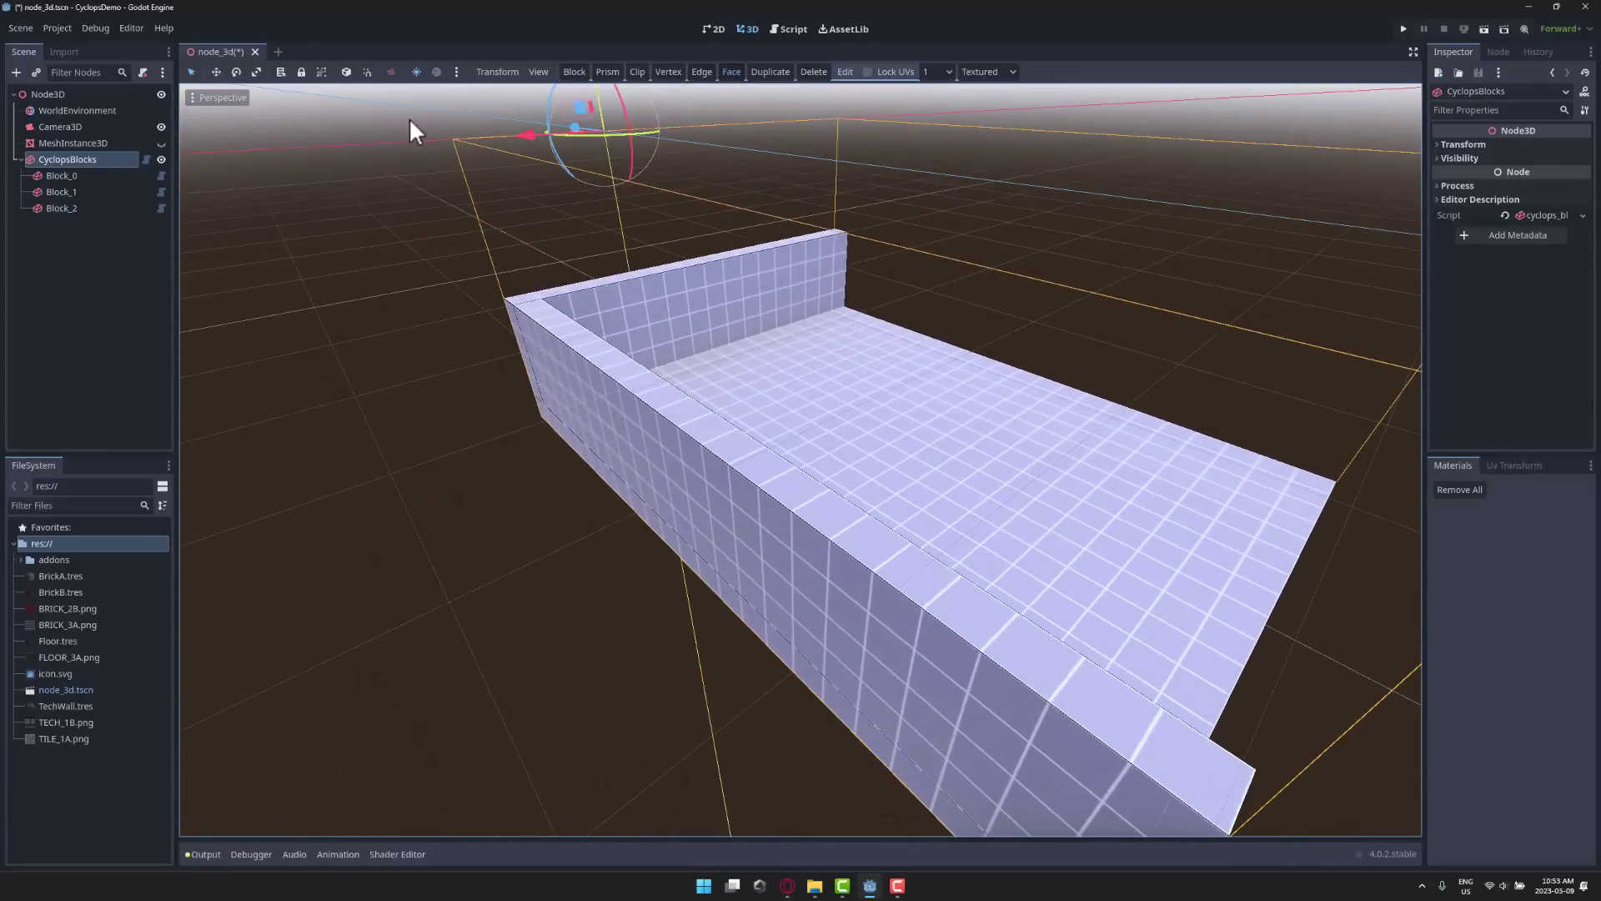
click(574, 72)
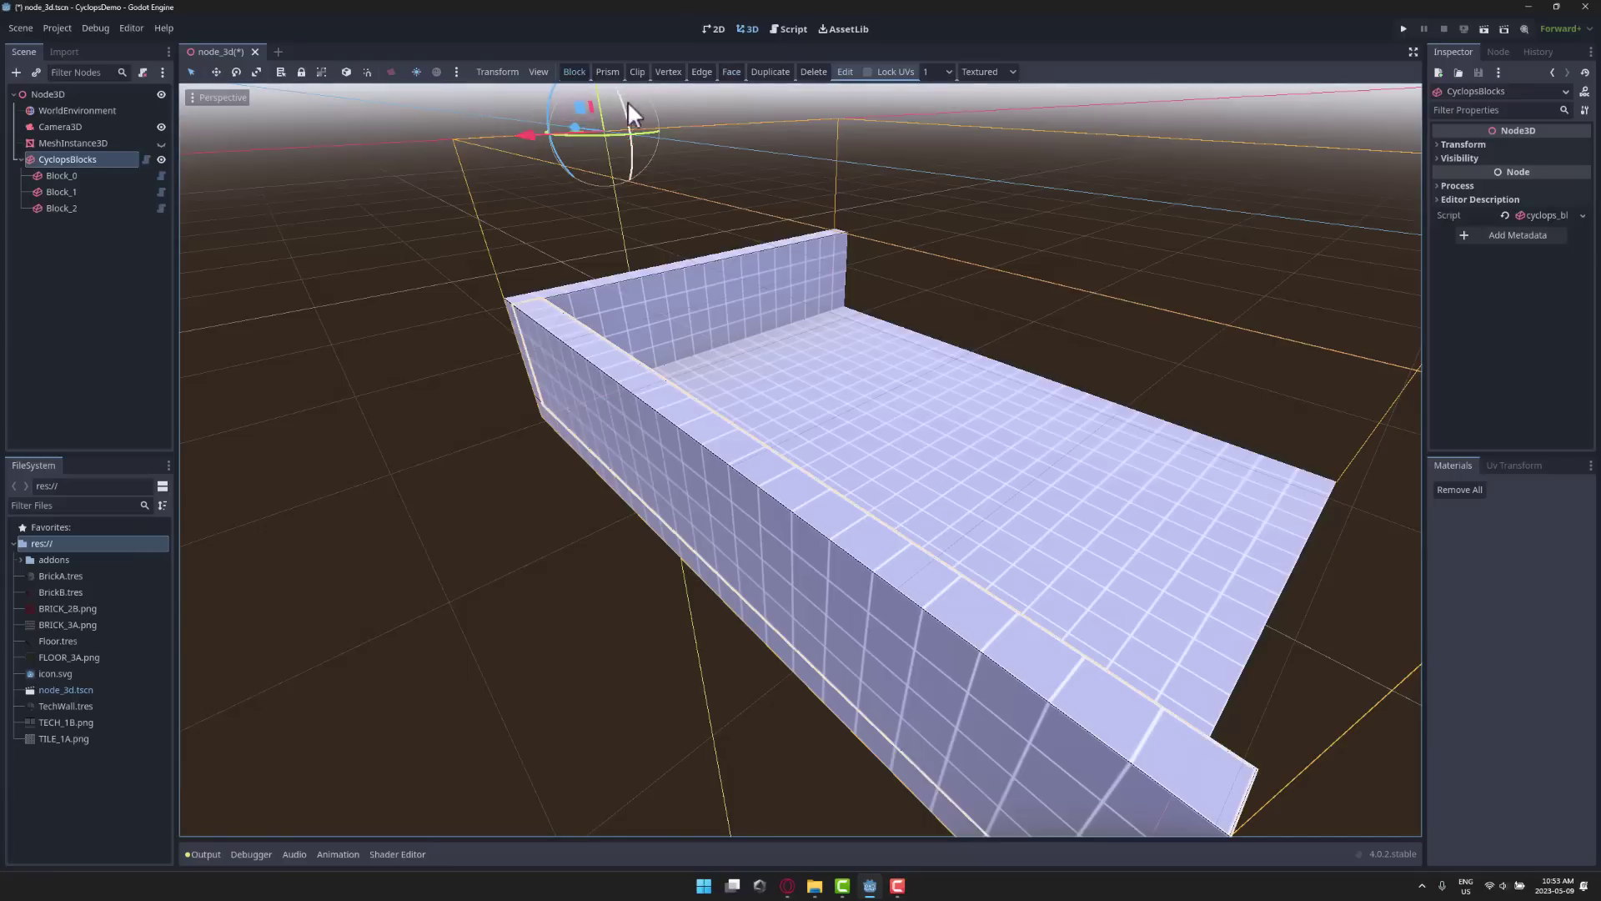
click(731, 72)
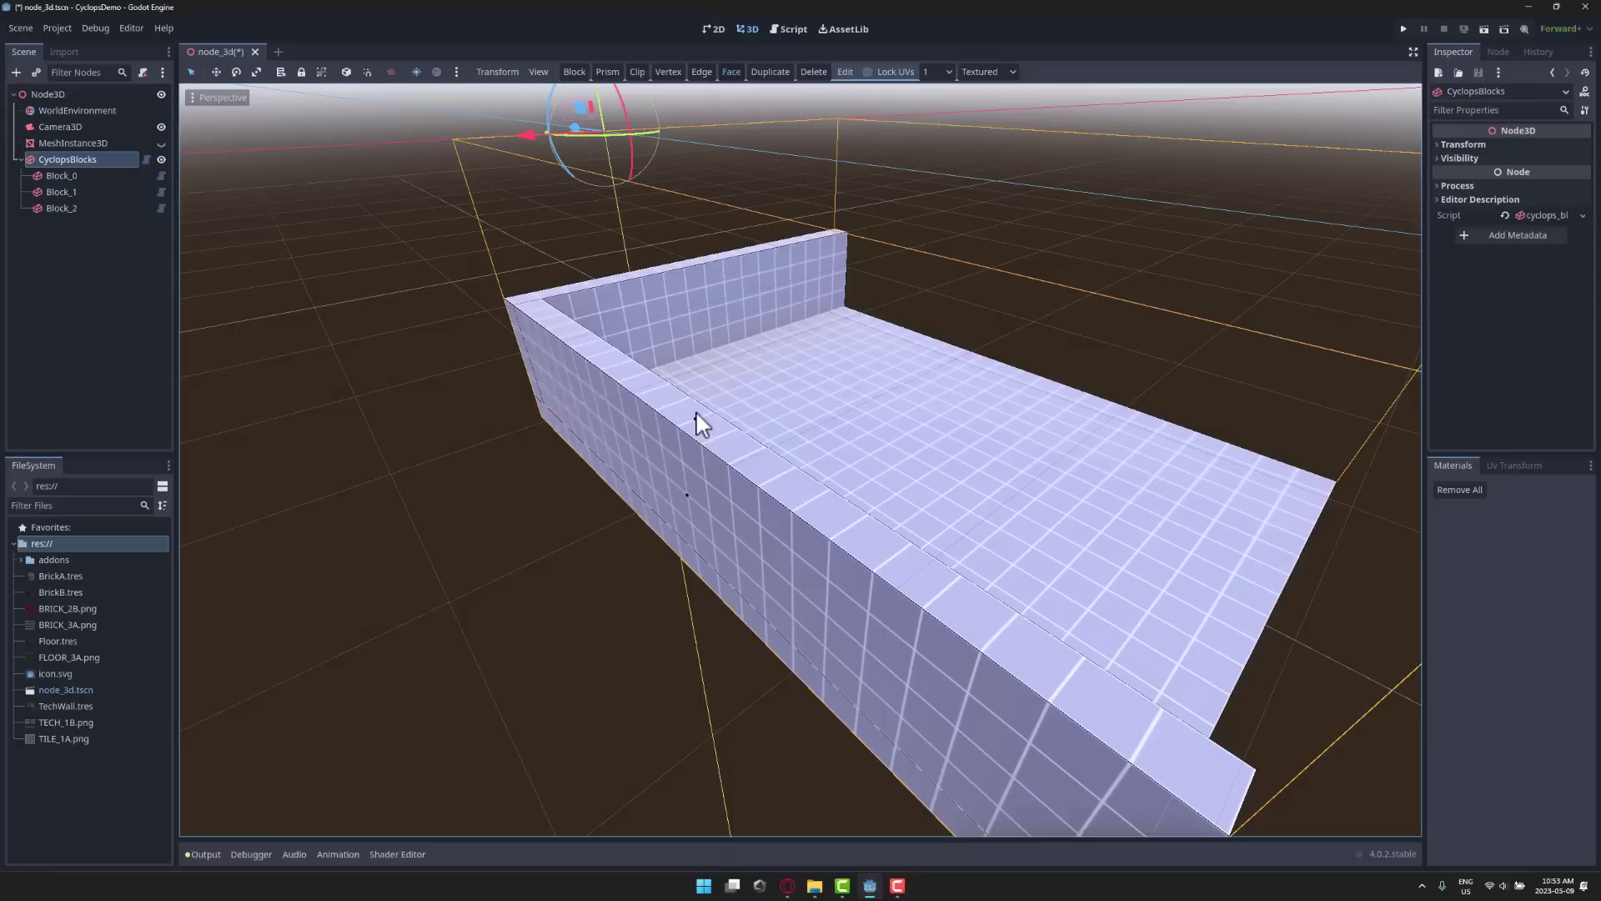
drag(695, 409, 1031, 292)
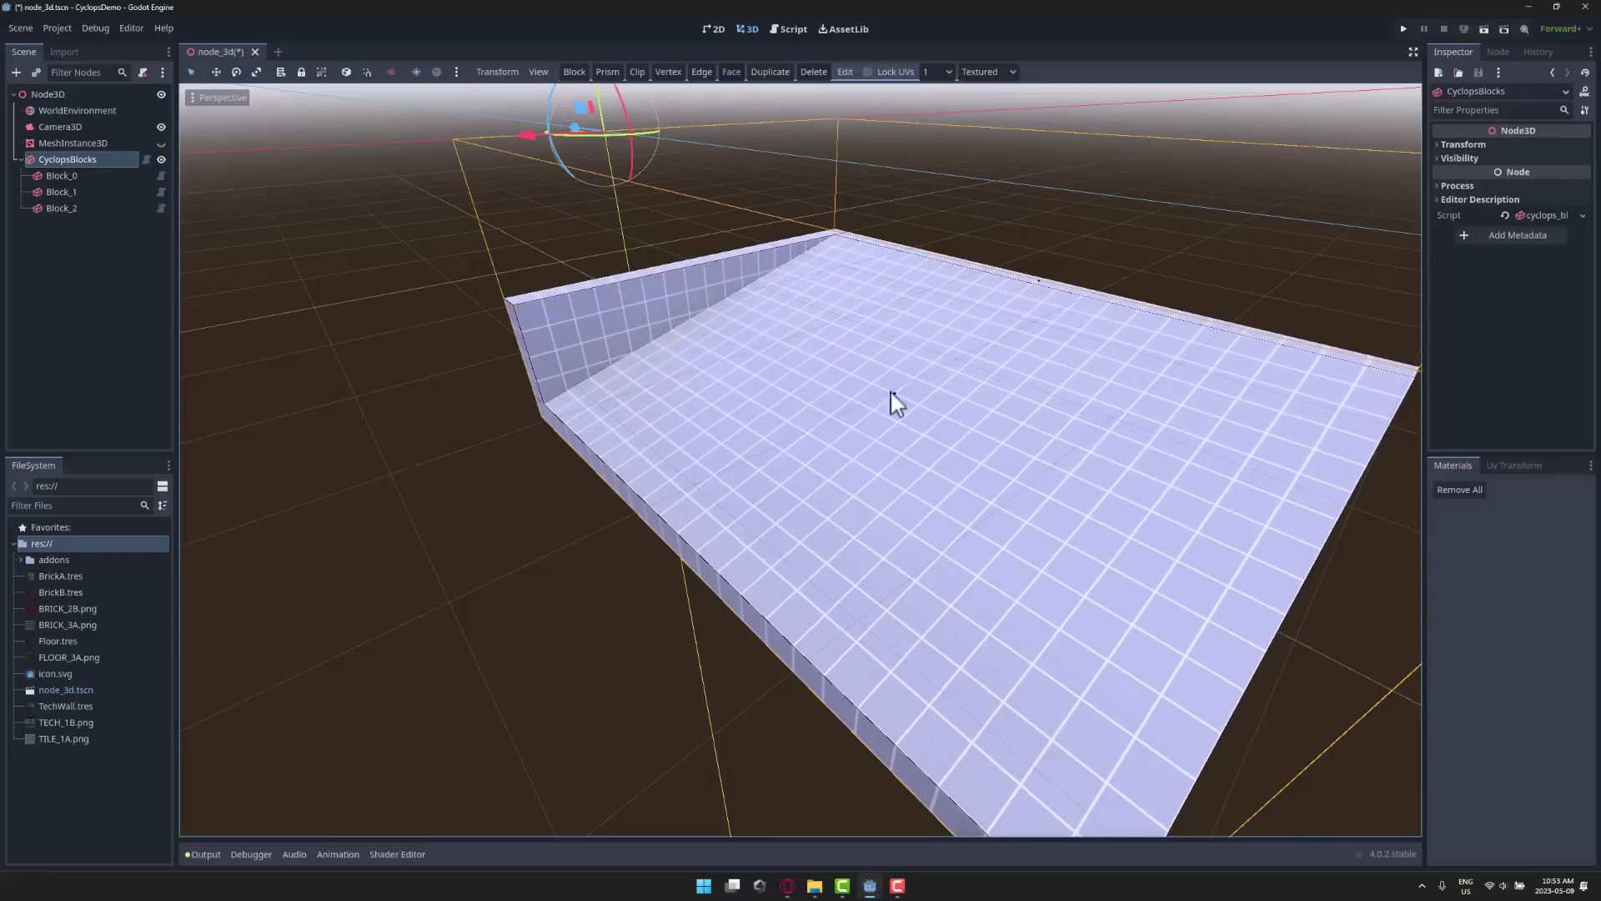
drag(895, 397, 885, 246)
key(ctrl+z)
right_drag(977, 451, 1024, 449)
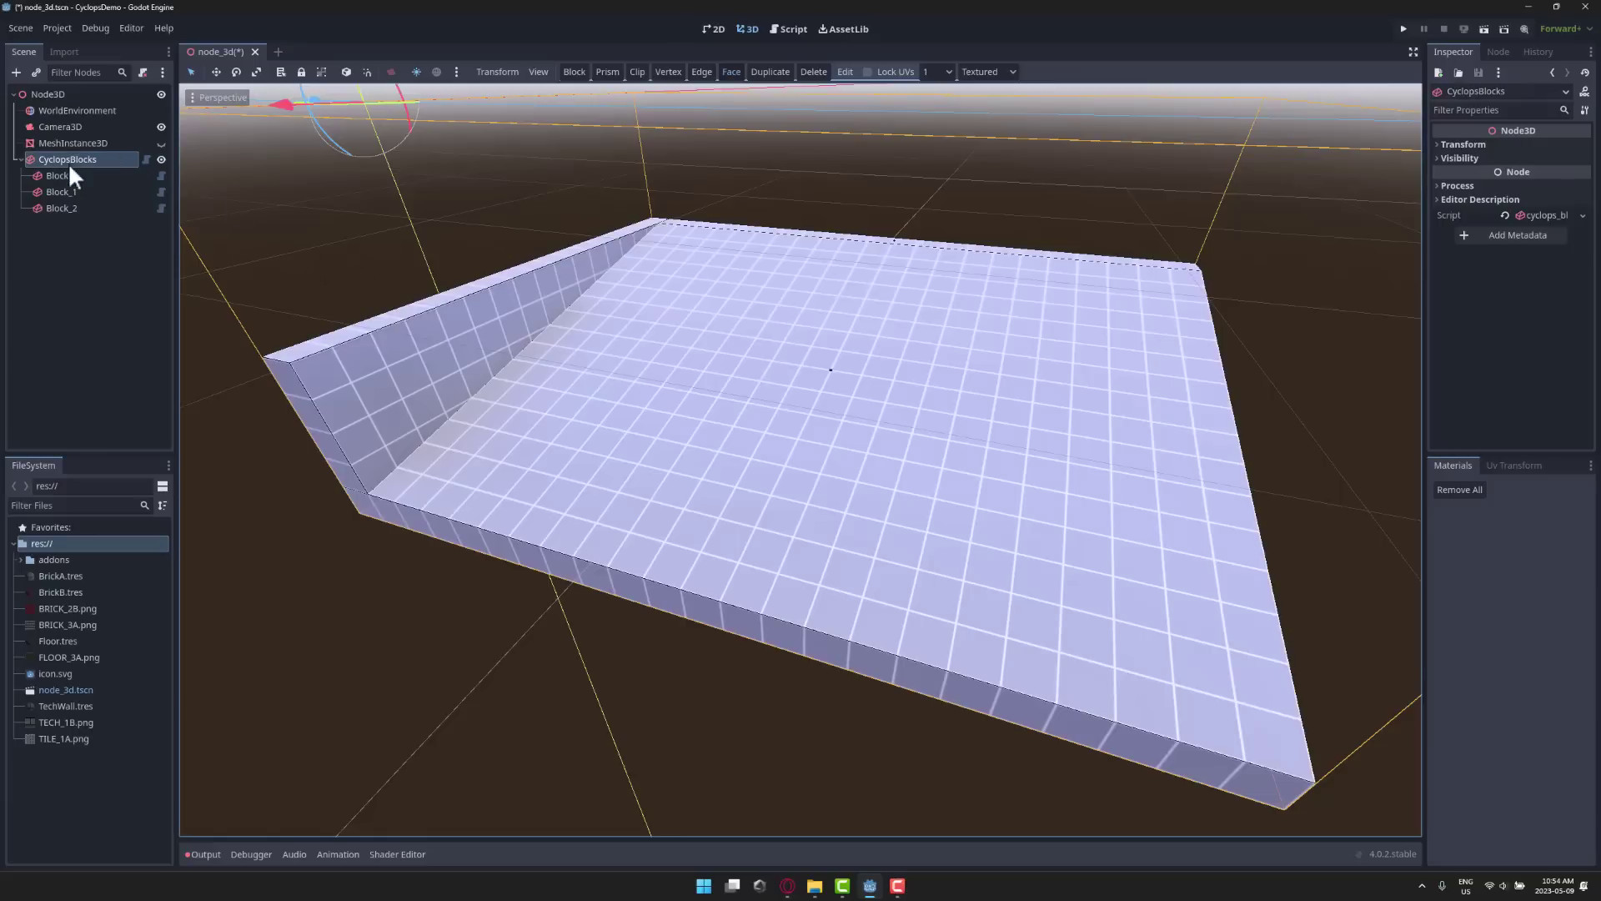
Add the BrickA, BrickB, Floor and TechWall material resources to the Cyclops material palette
click(573, 72)
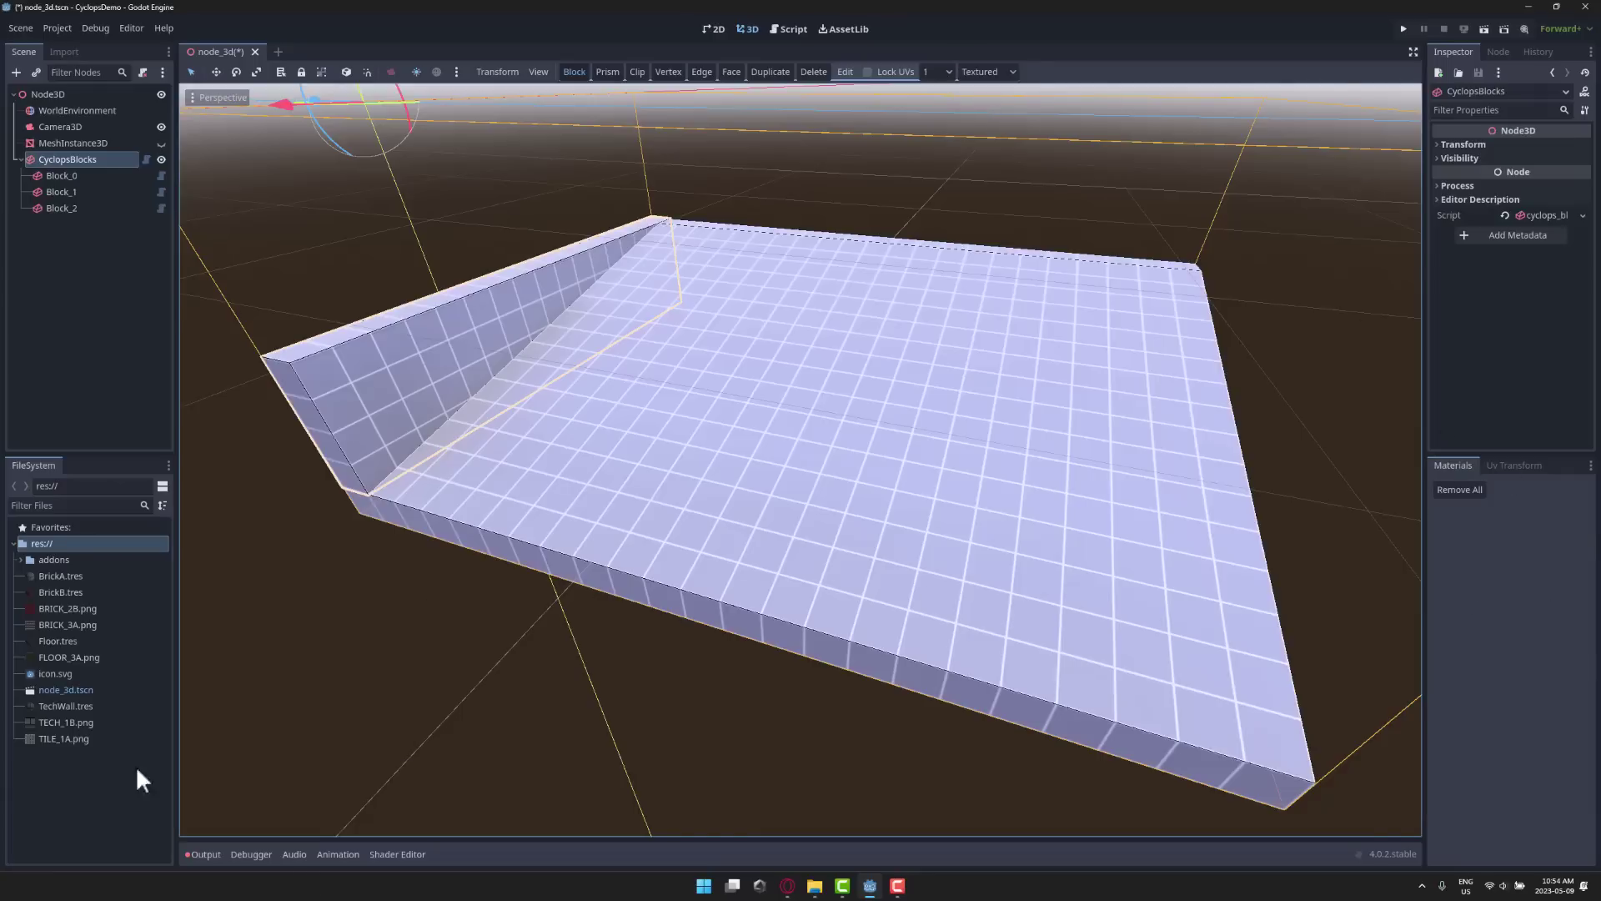
drag(68, 572, 1490, 617)
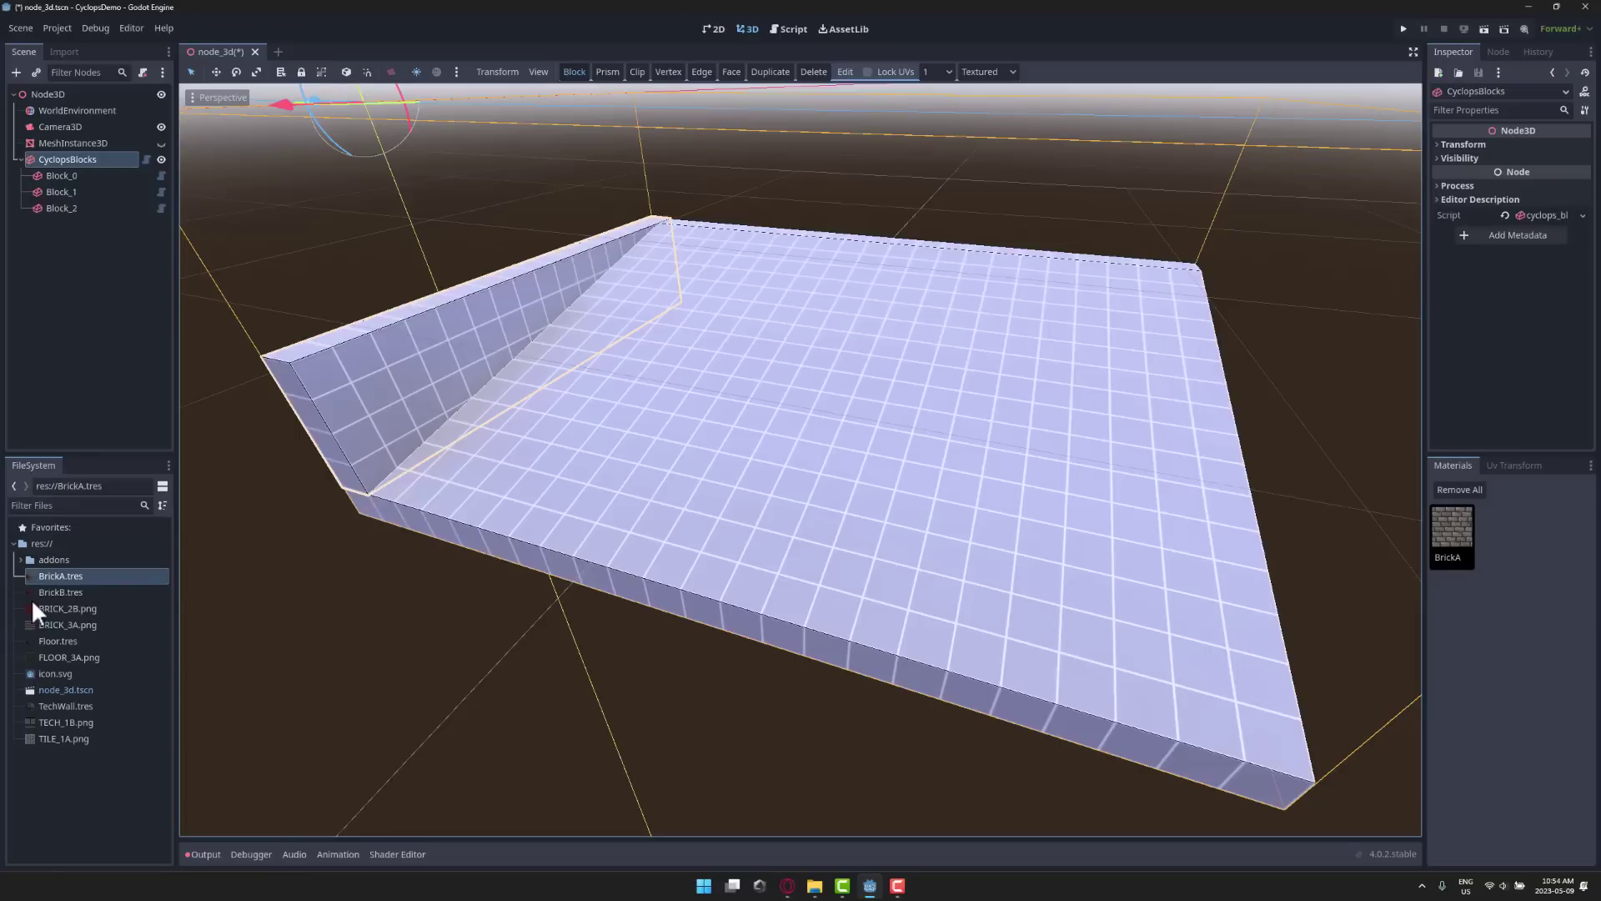
drag(47, 593, 1466, 667)
drag(62, 634, 1483, 675)
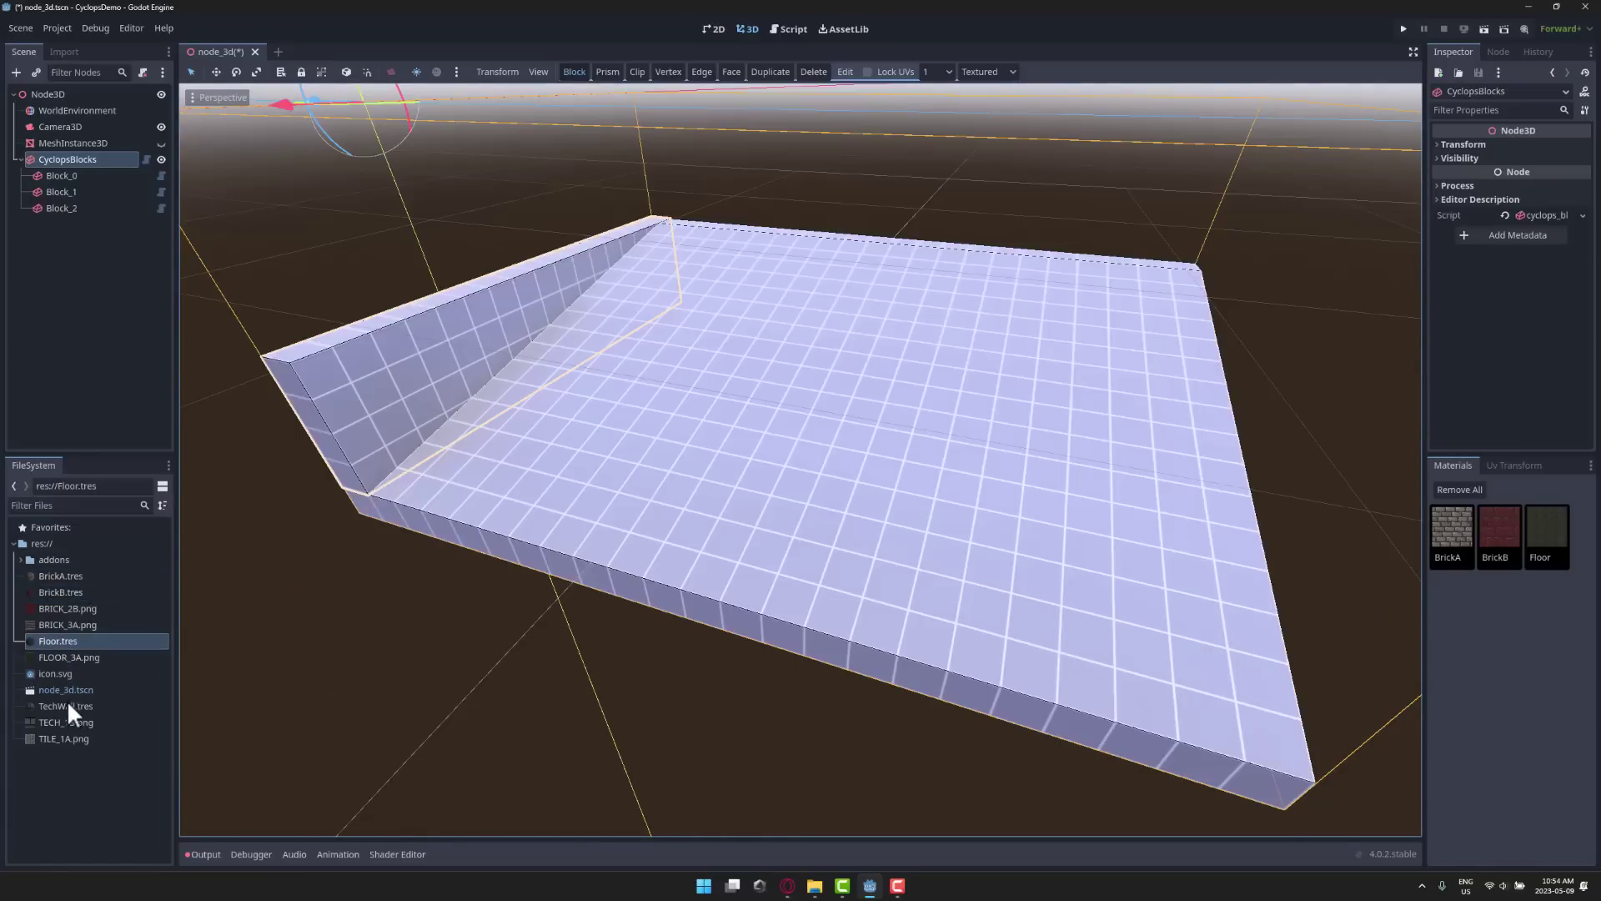
drag(67, 702, 1506, 672)
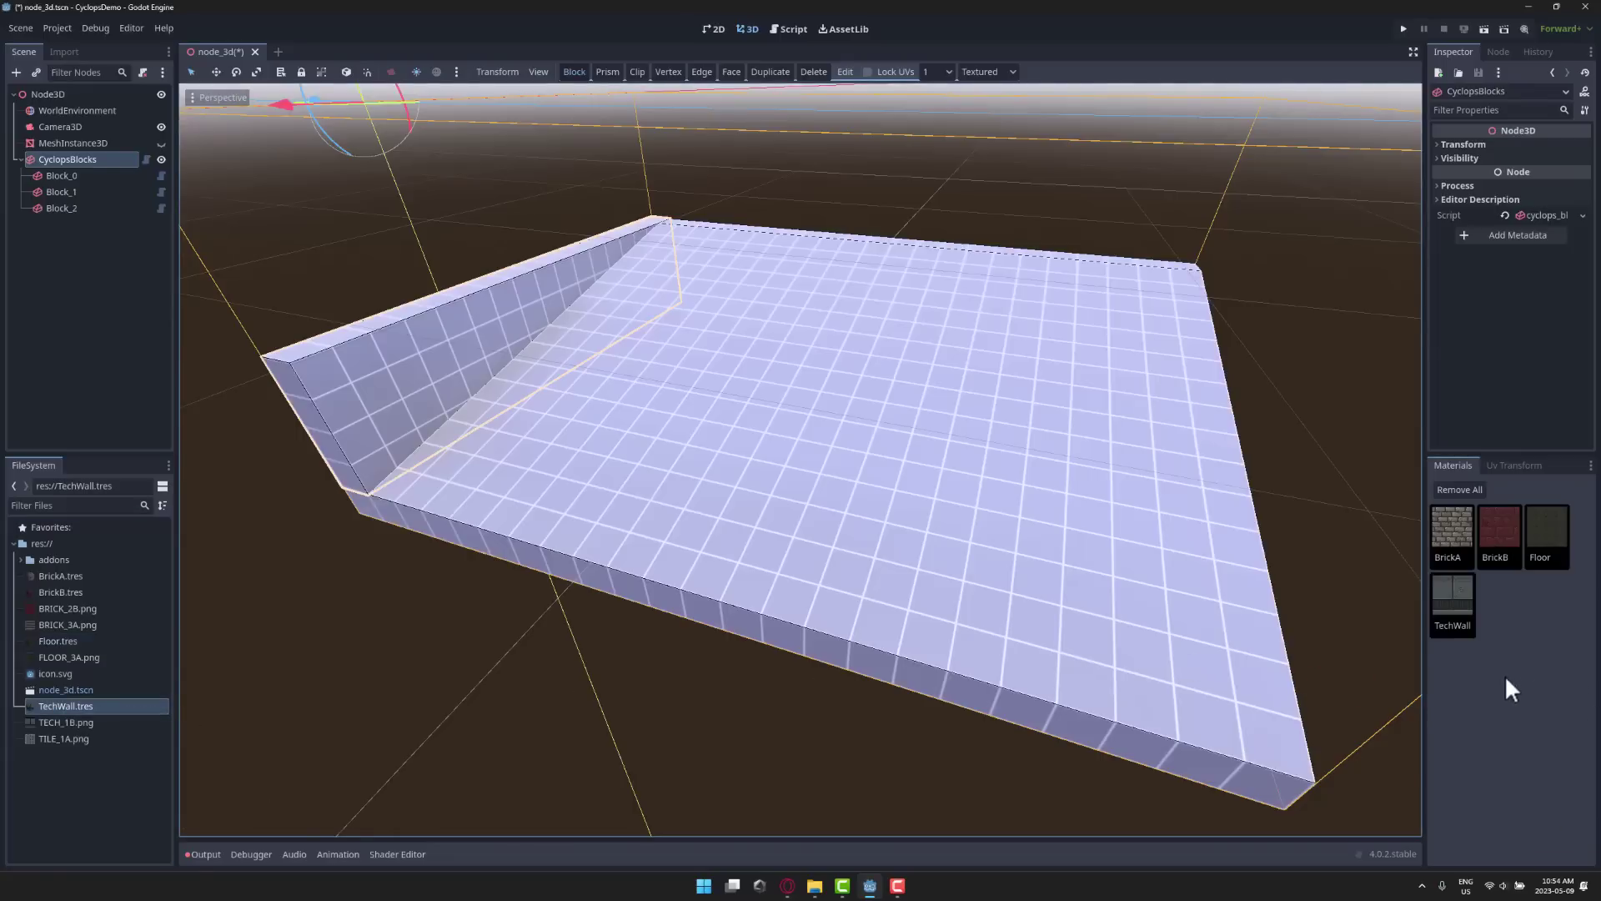
Apply the TechWall material to the short wall block and the BrickA material to the sloped block
click(1448, 589)
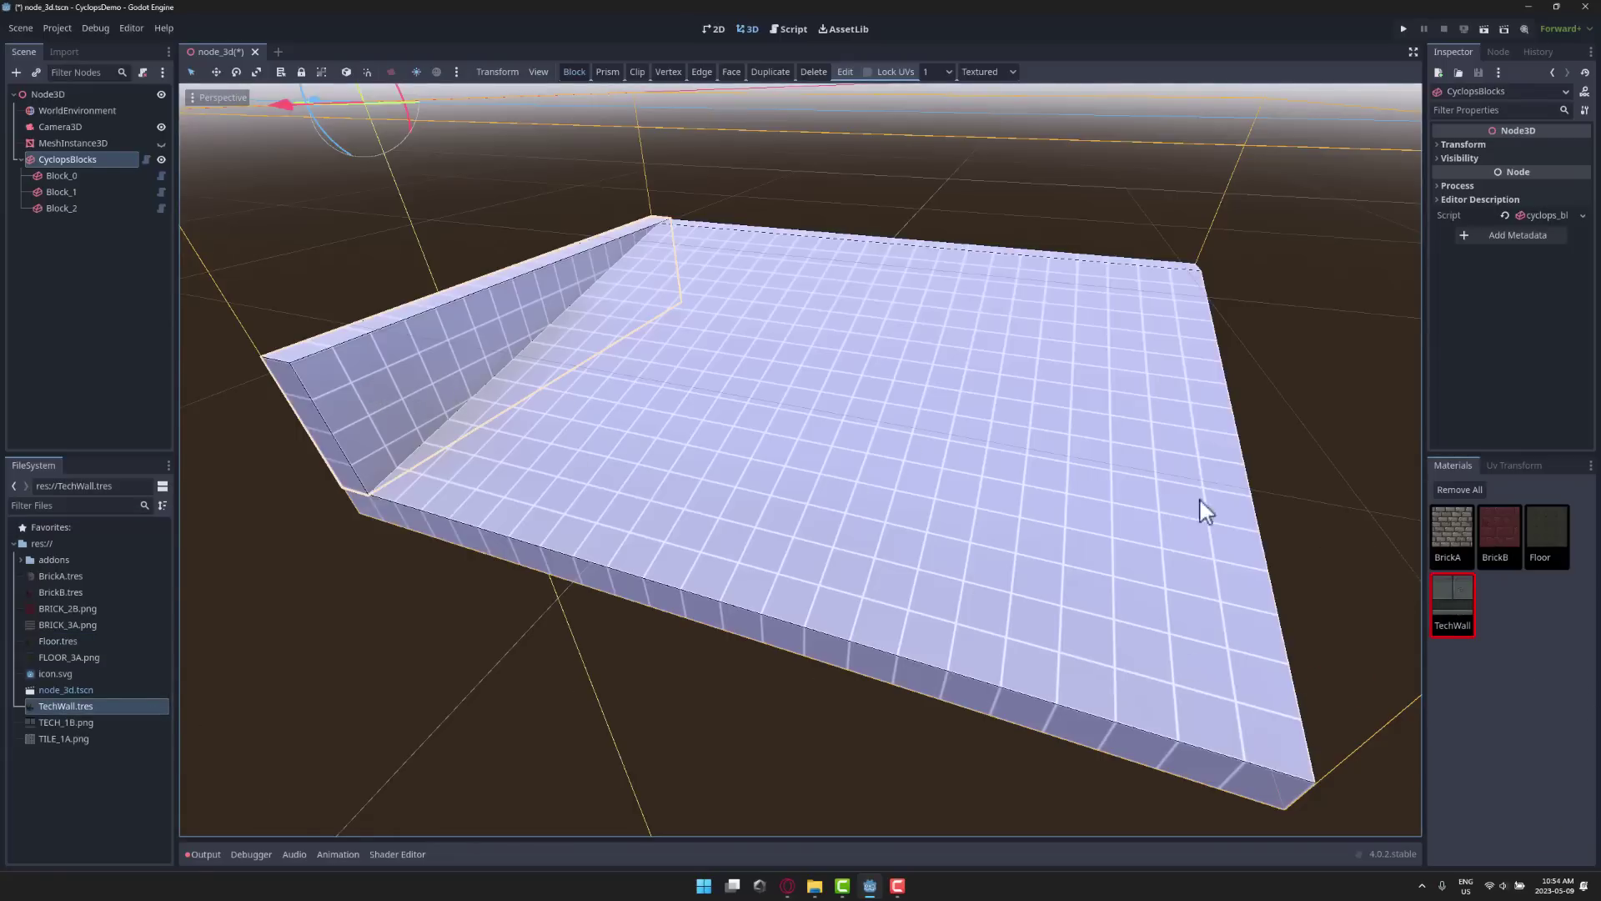
click(1465, 602)
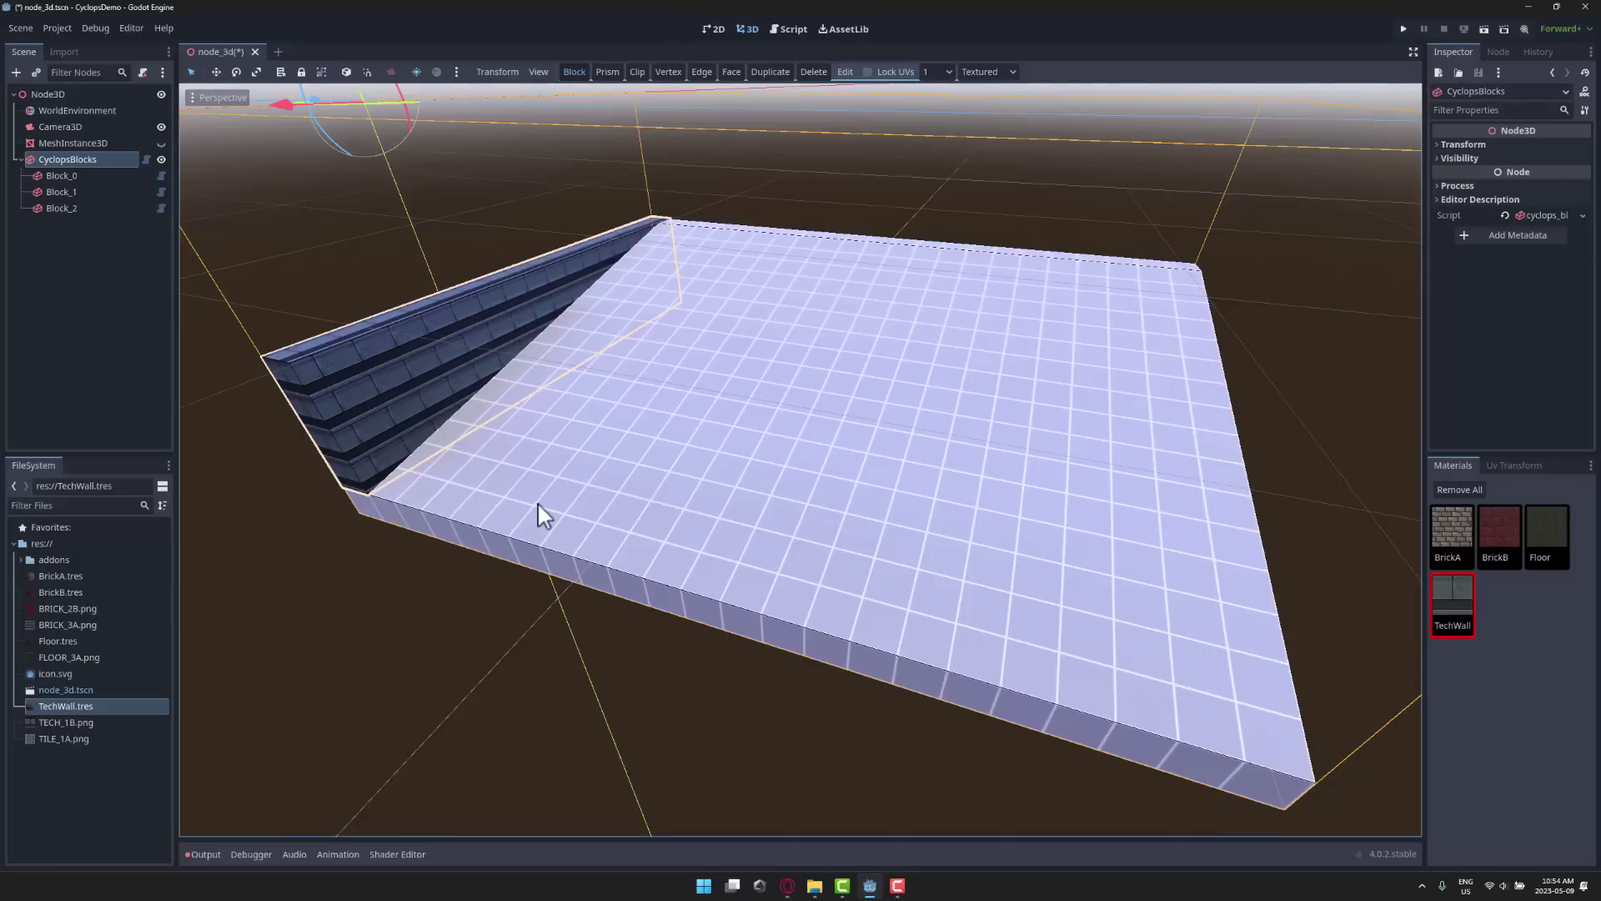
click(842, 437)
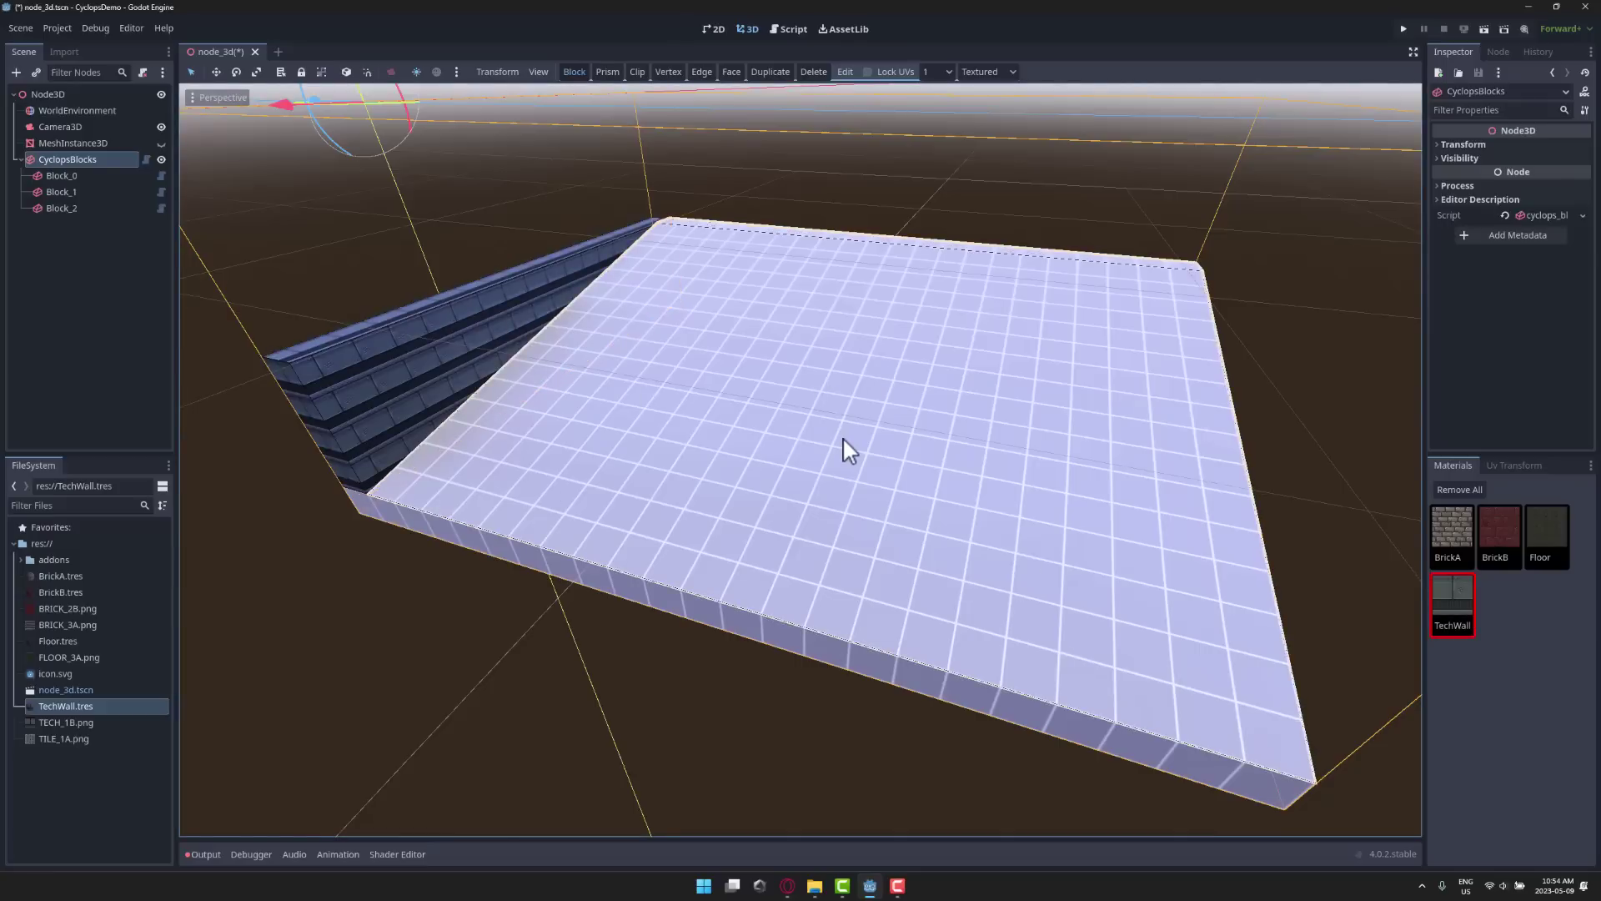
click(1443, 530)
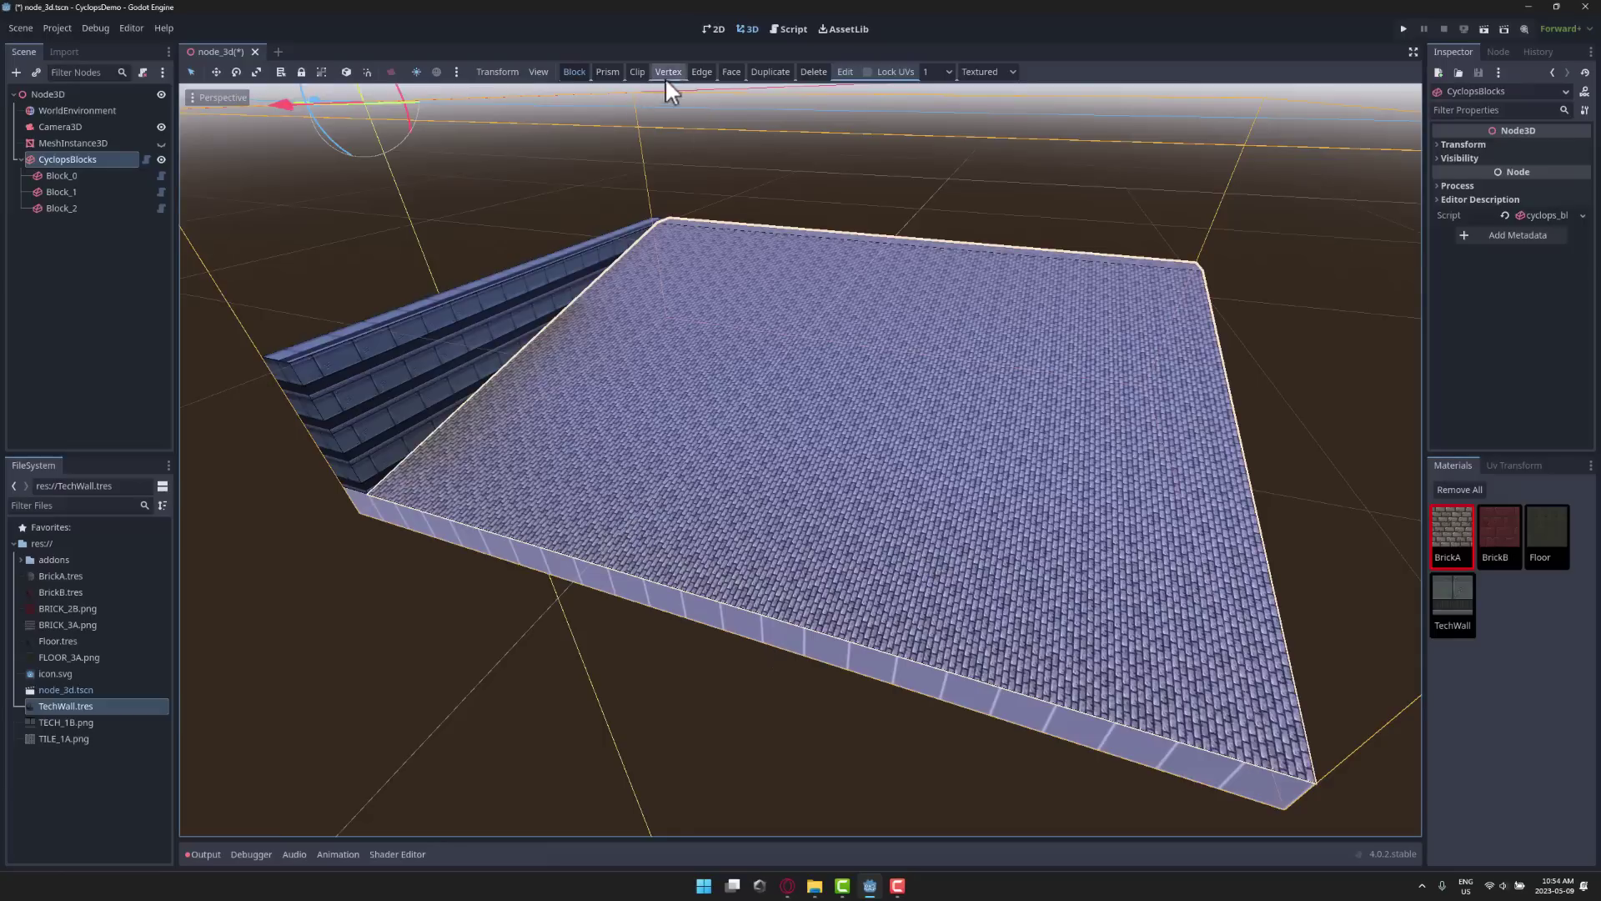
Apply the BrickB material to only the front side face of the floor block using the Face tool
click(731, 72)
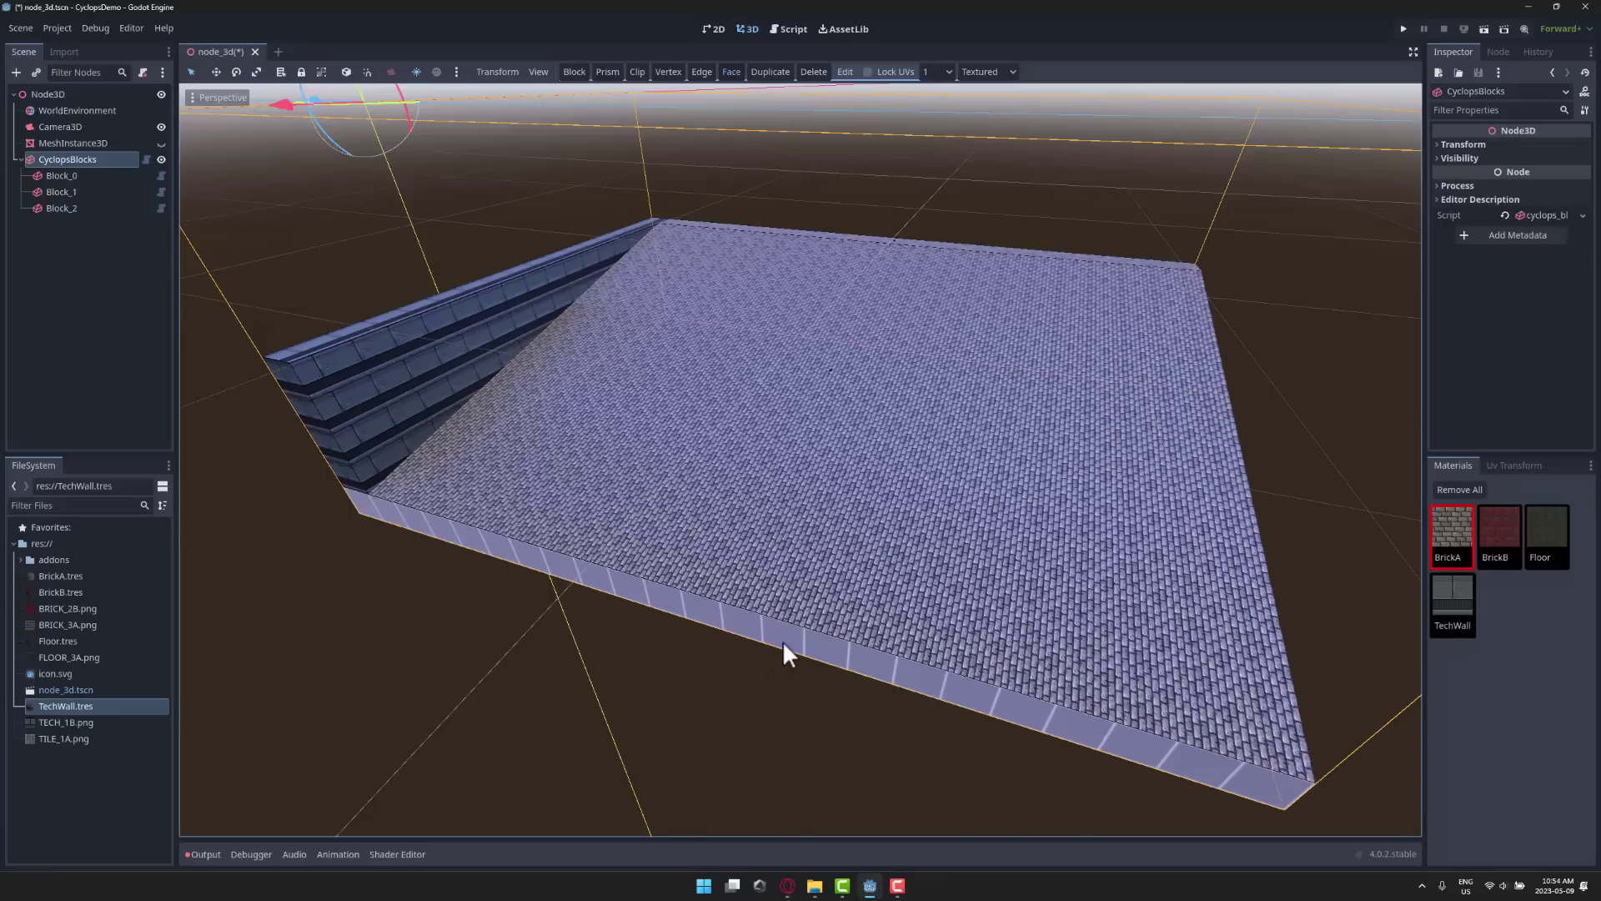
click(575, 71)
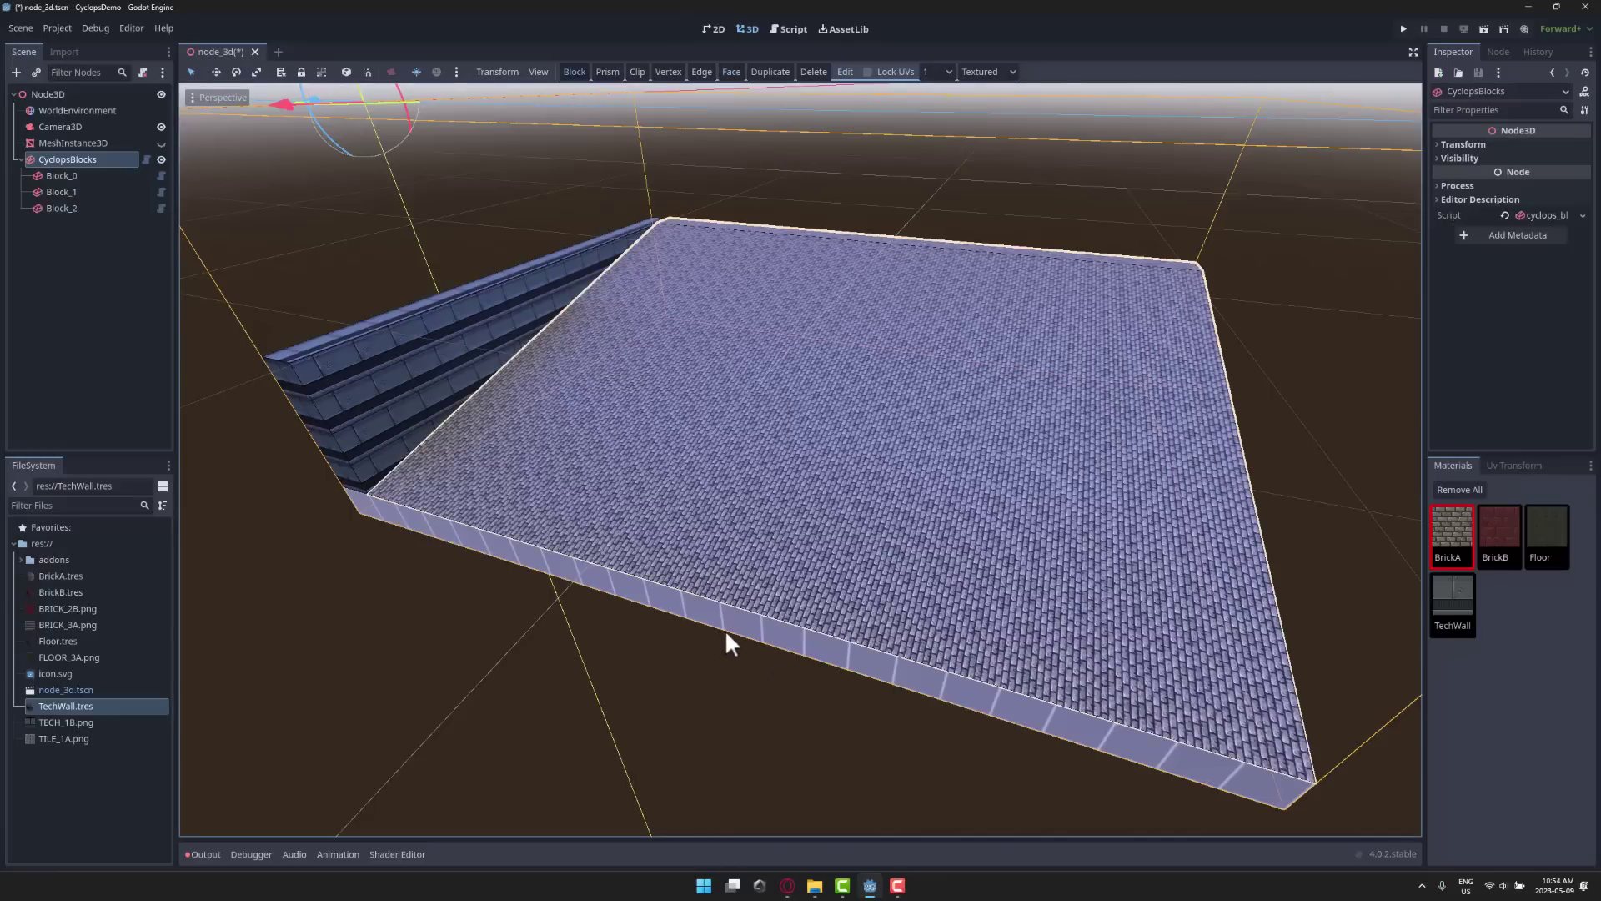
click(733, 72)
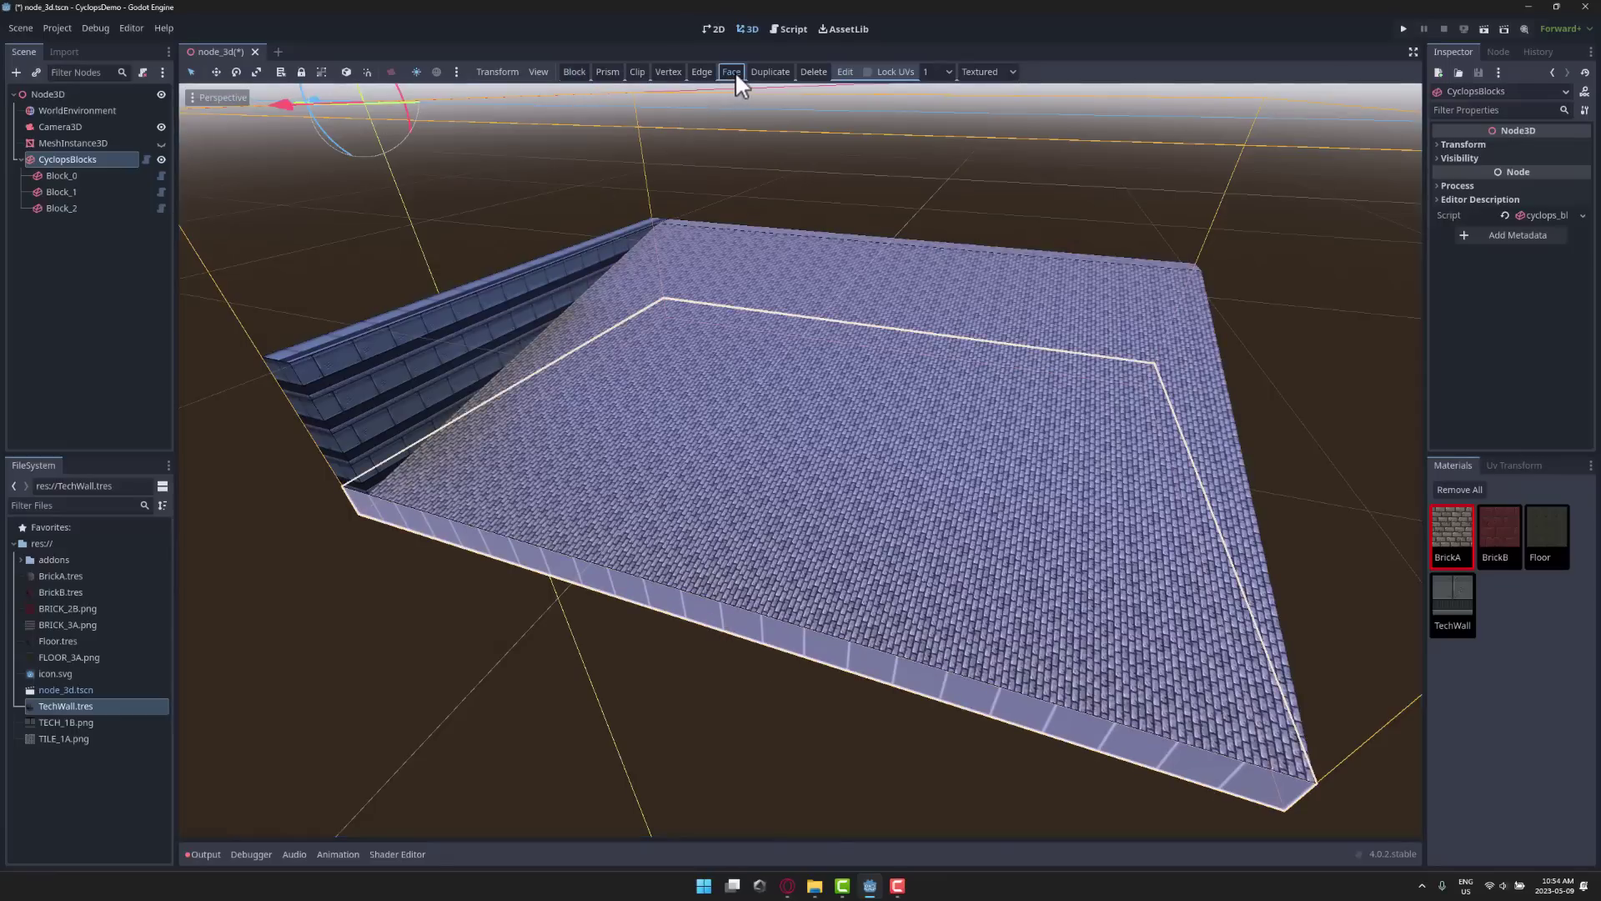
click(702, 608)
click(1501, 525)
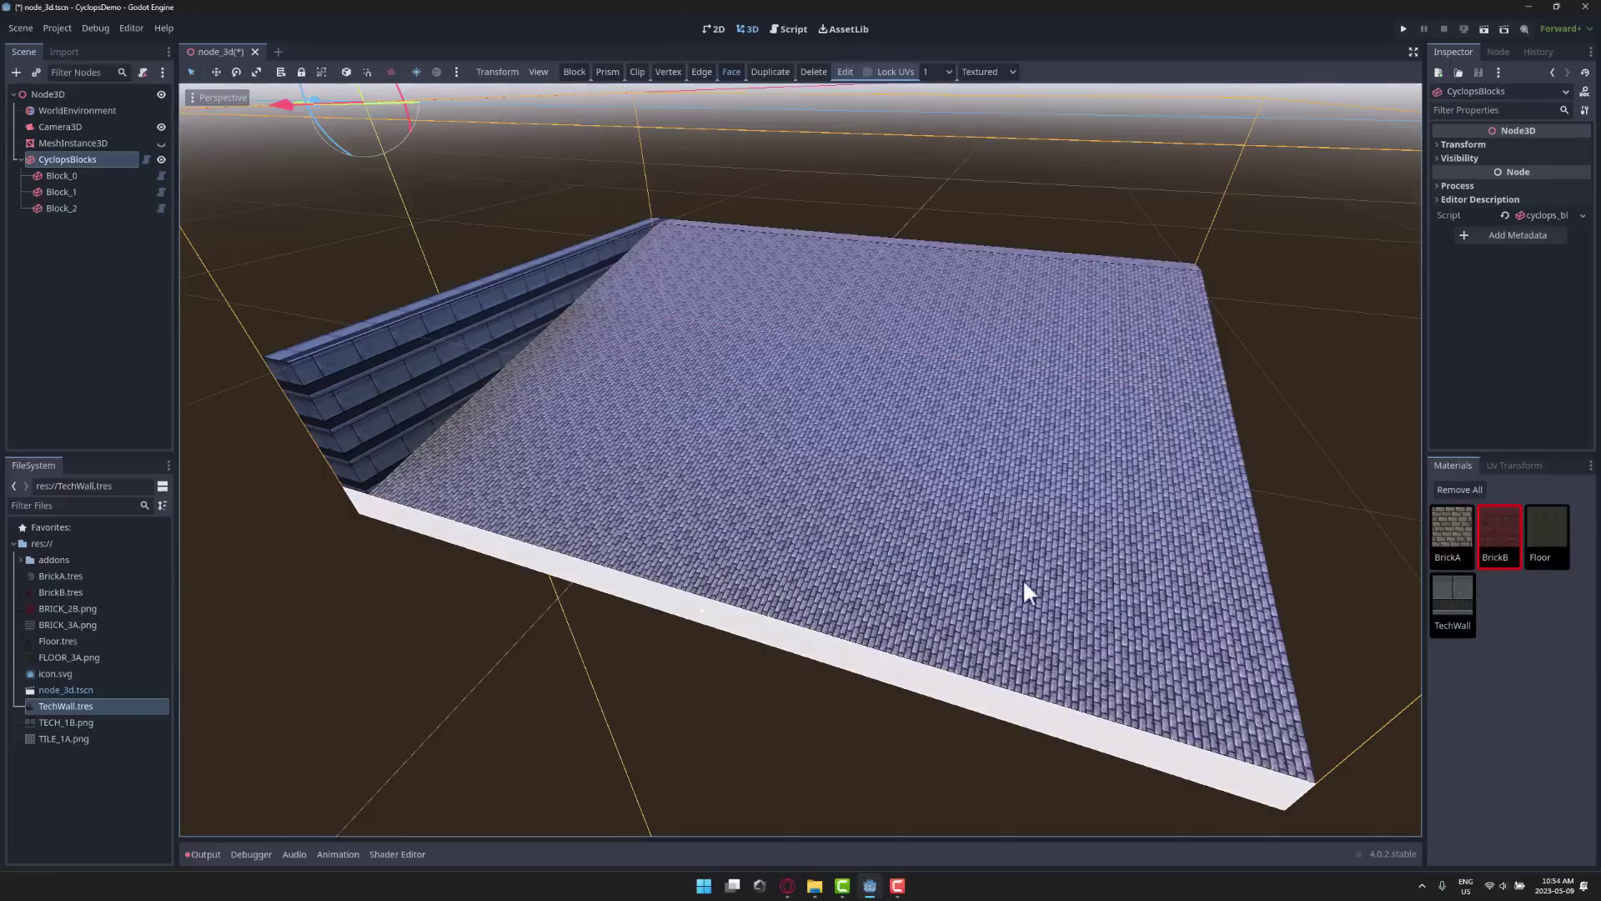
click(1498, 528)
click(780, 714)
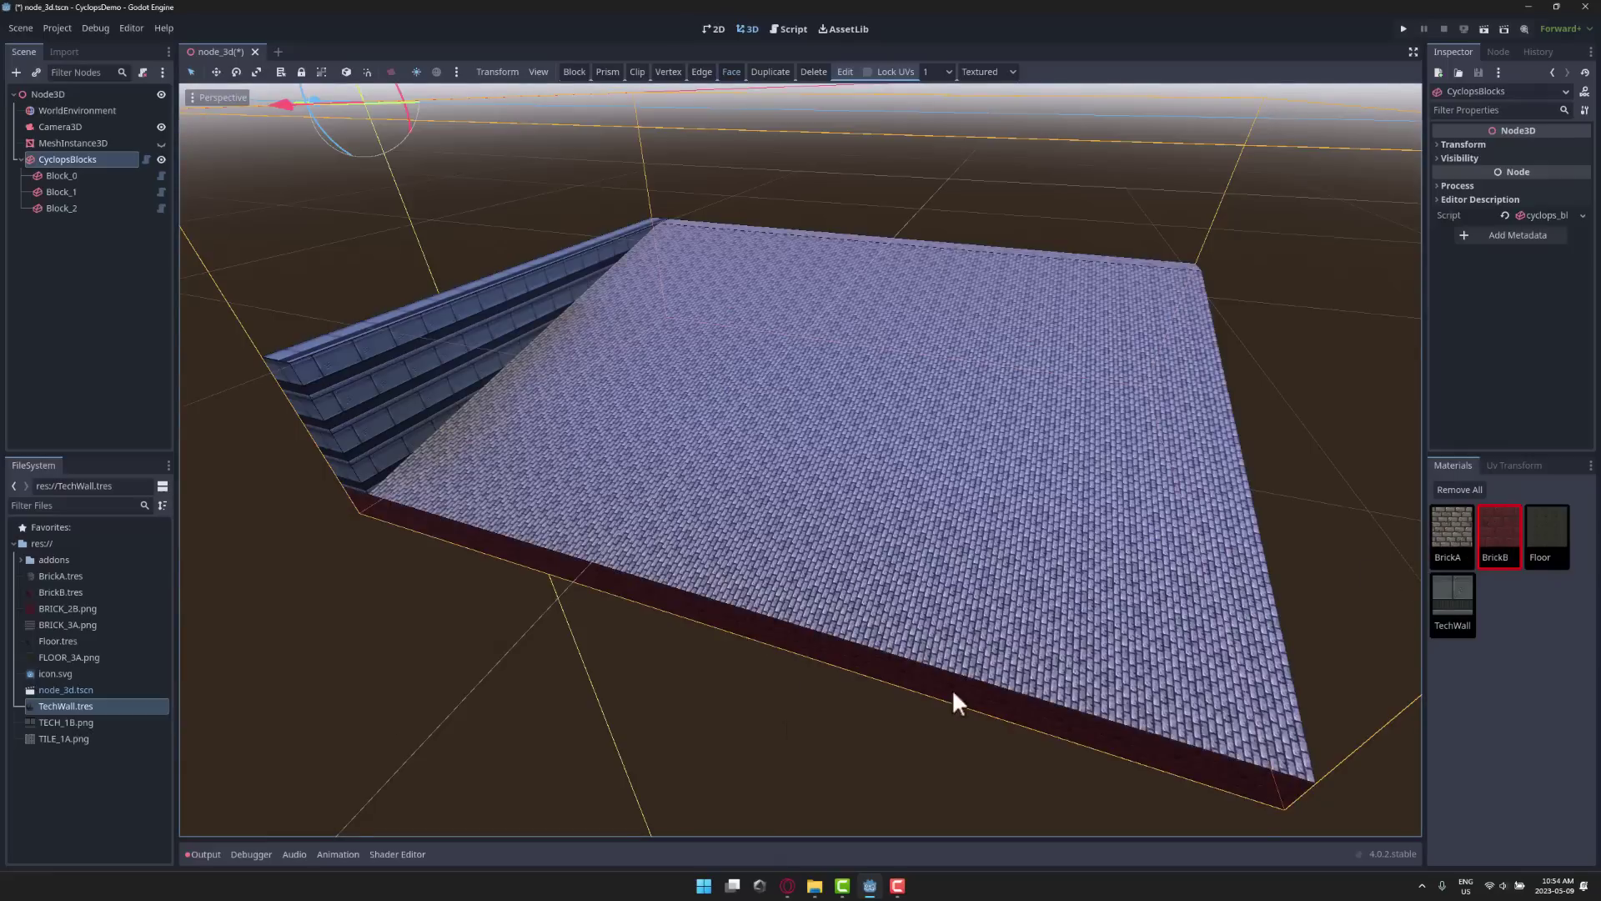
Add a RigidBody3D node as a child of the root Node3D
right_drag(969, 703, 997, 681)
key(s)
key(w)
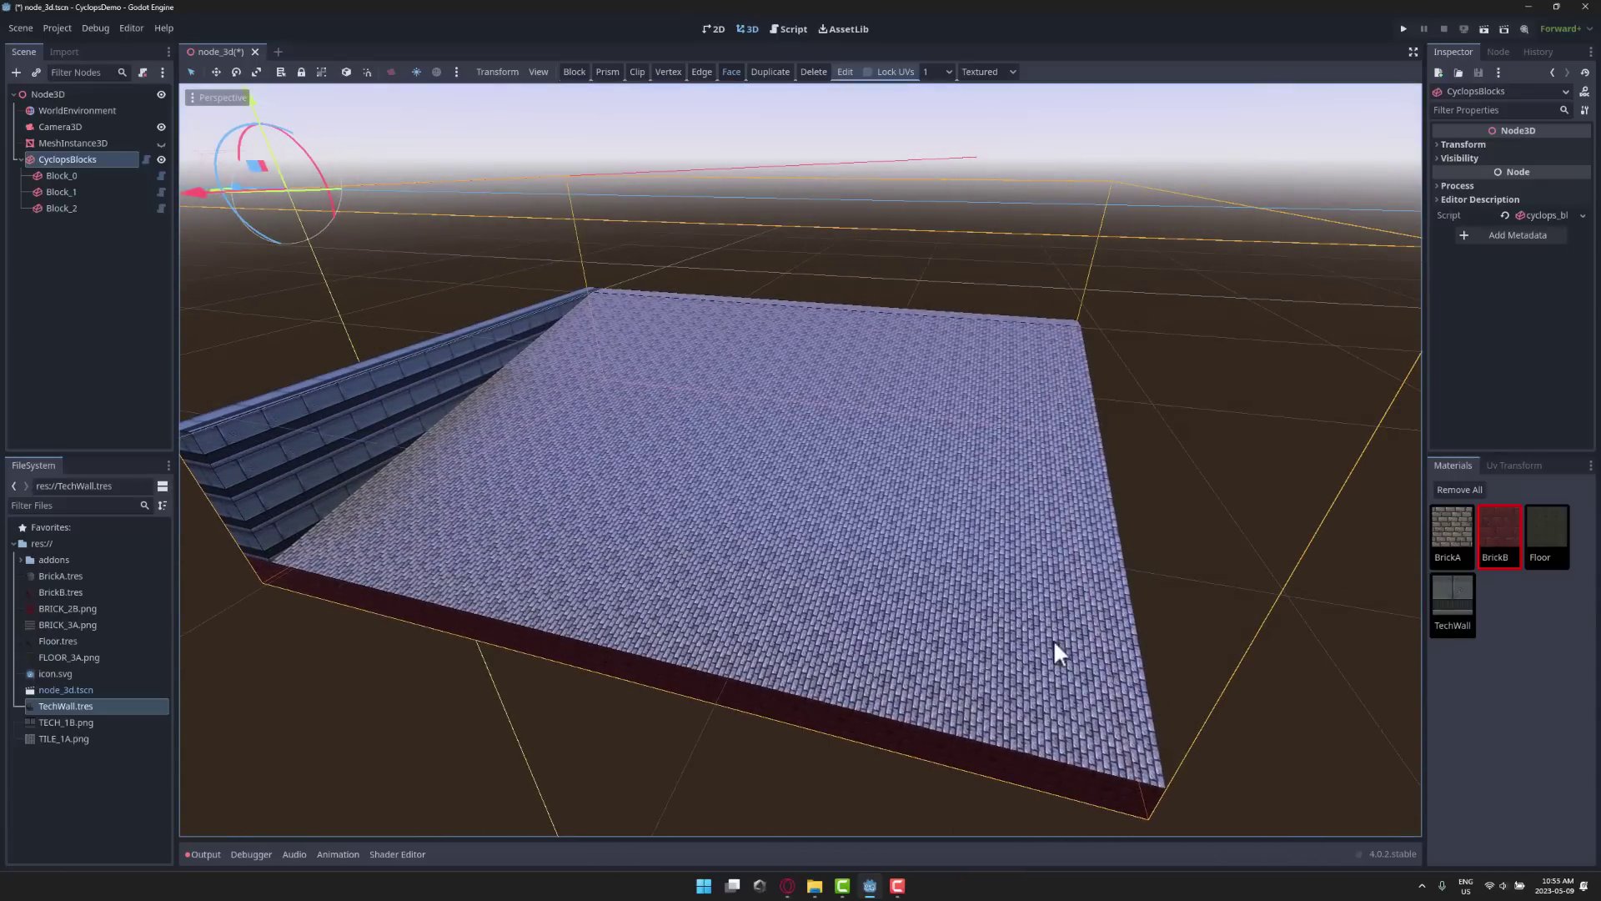
middle_drag(791, 611, 864, 802)
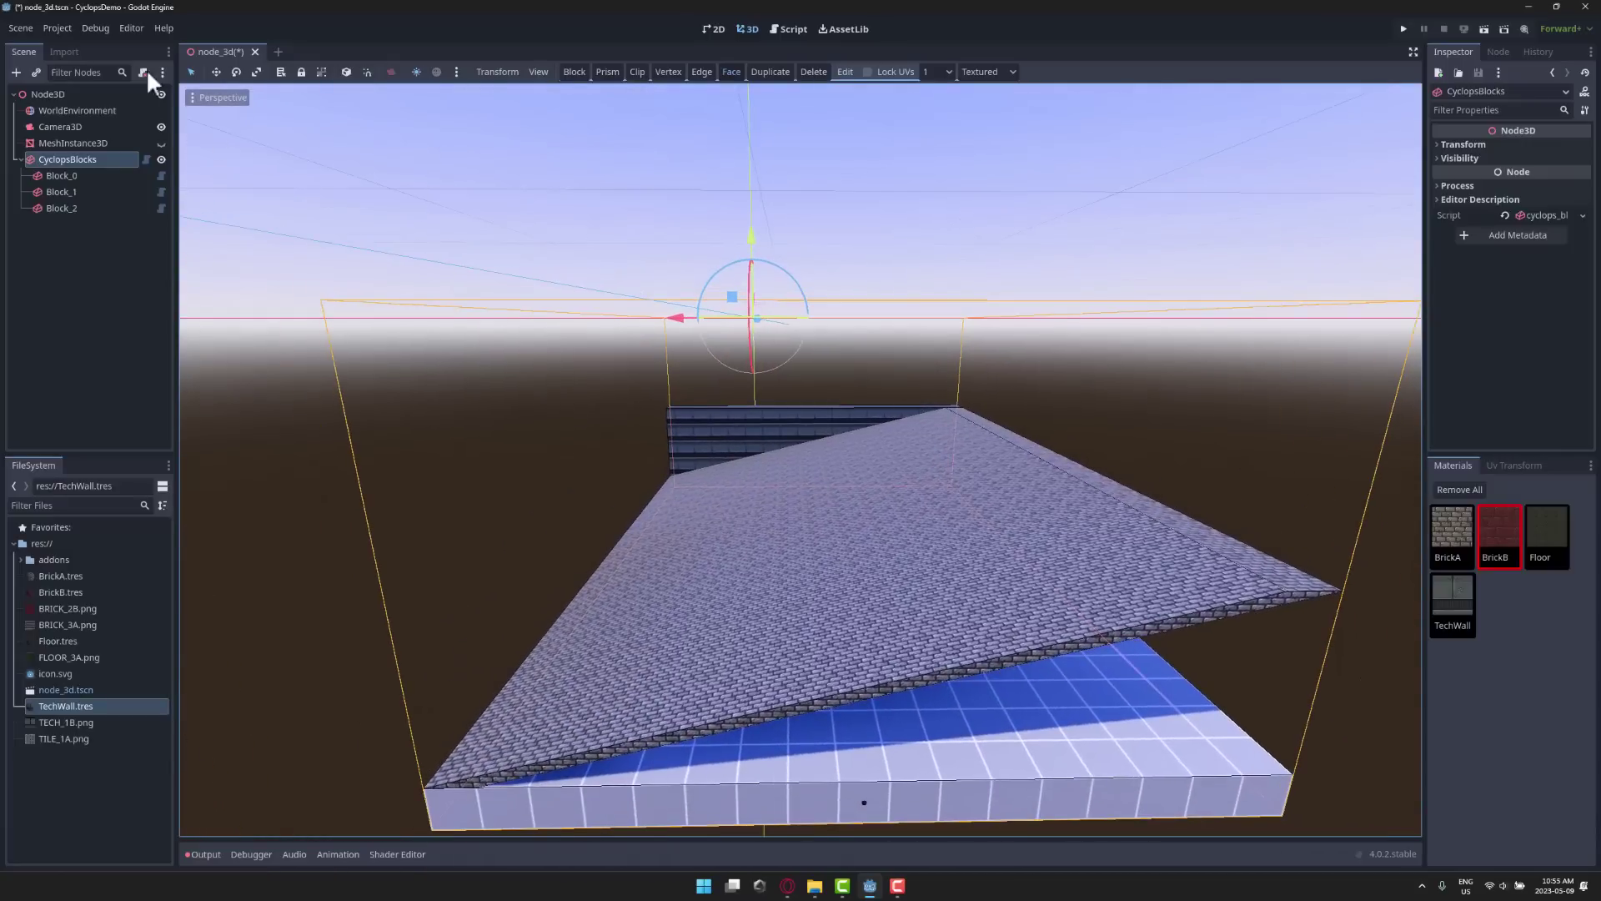
click(48, 94)
click(16, 71)
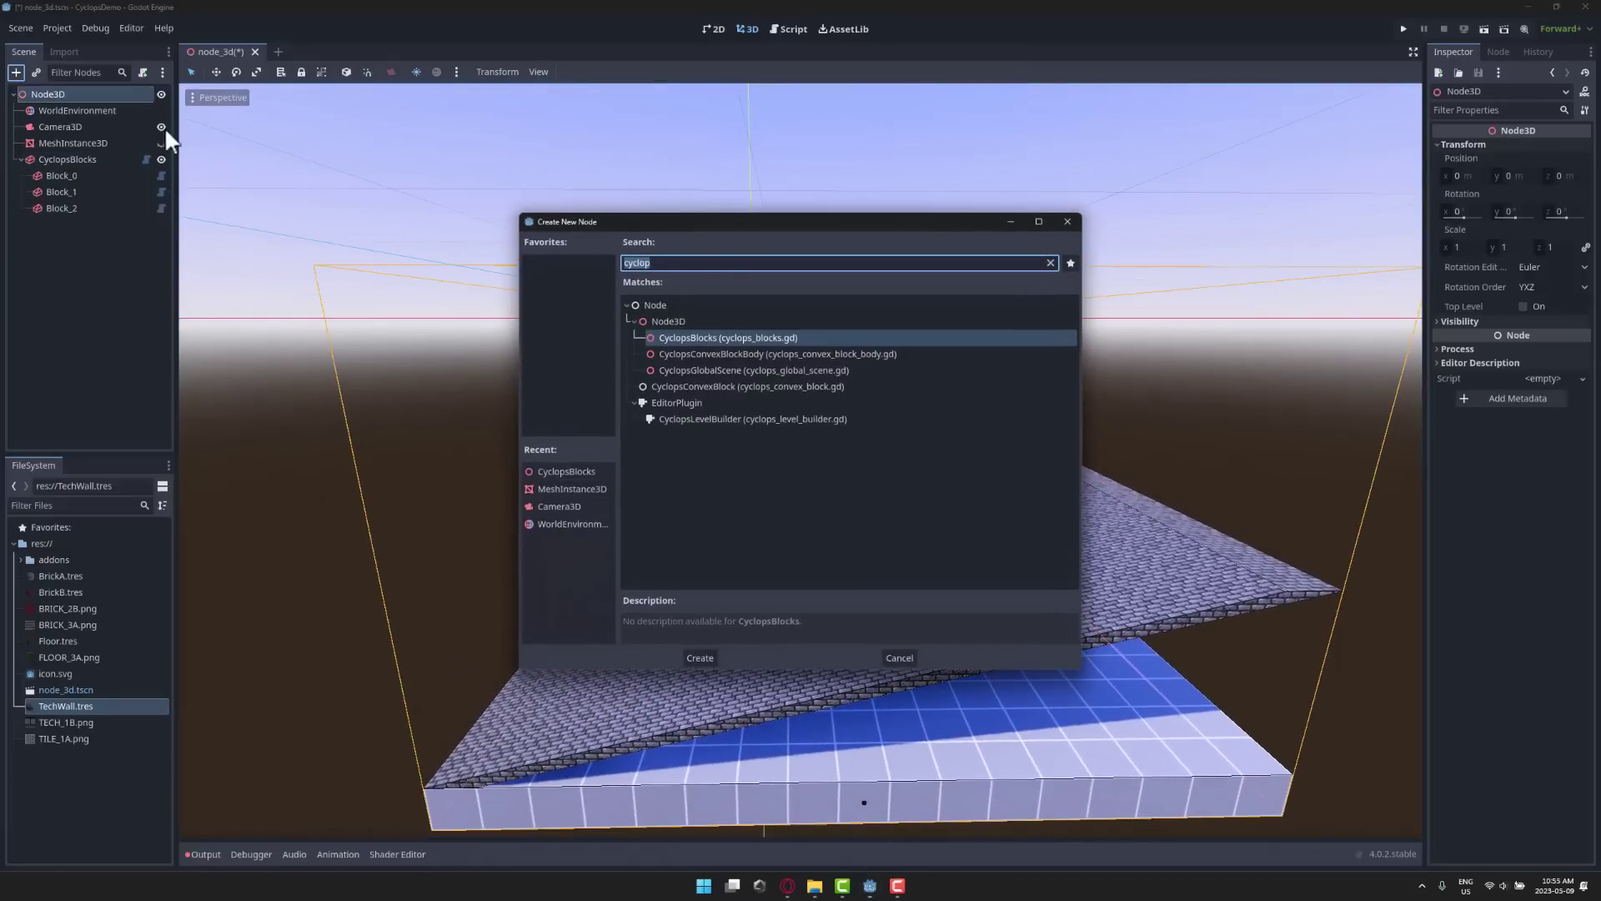
text(rigid)
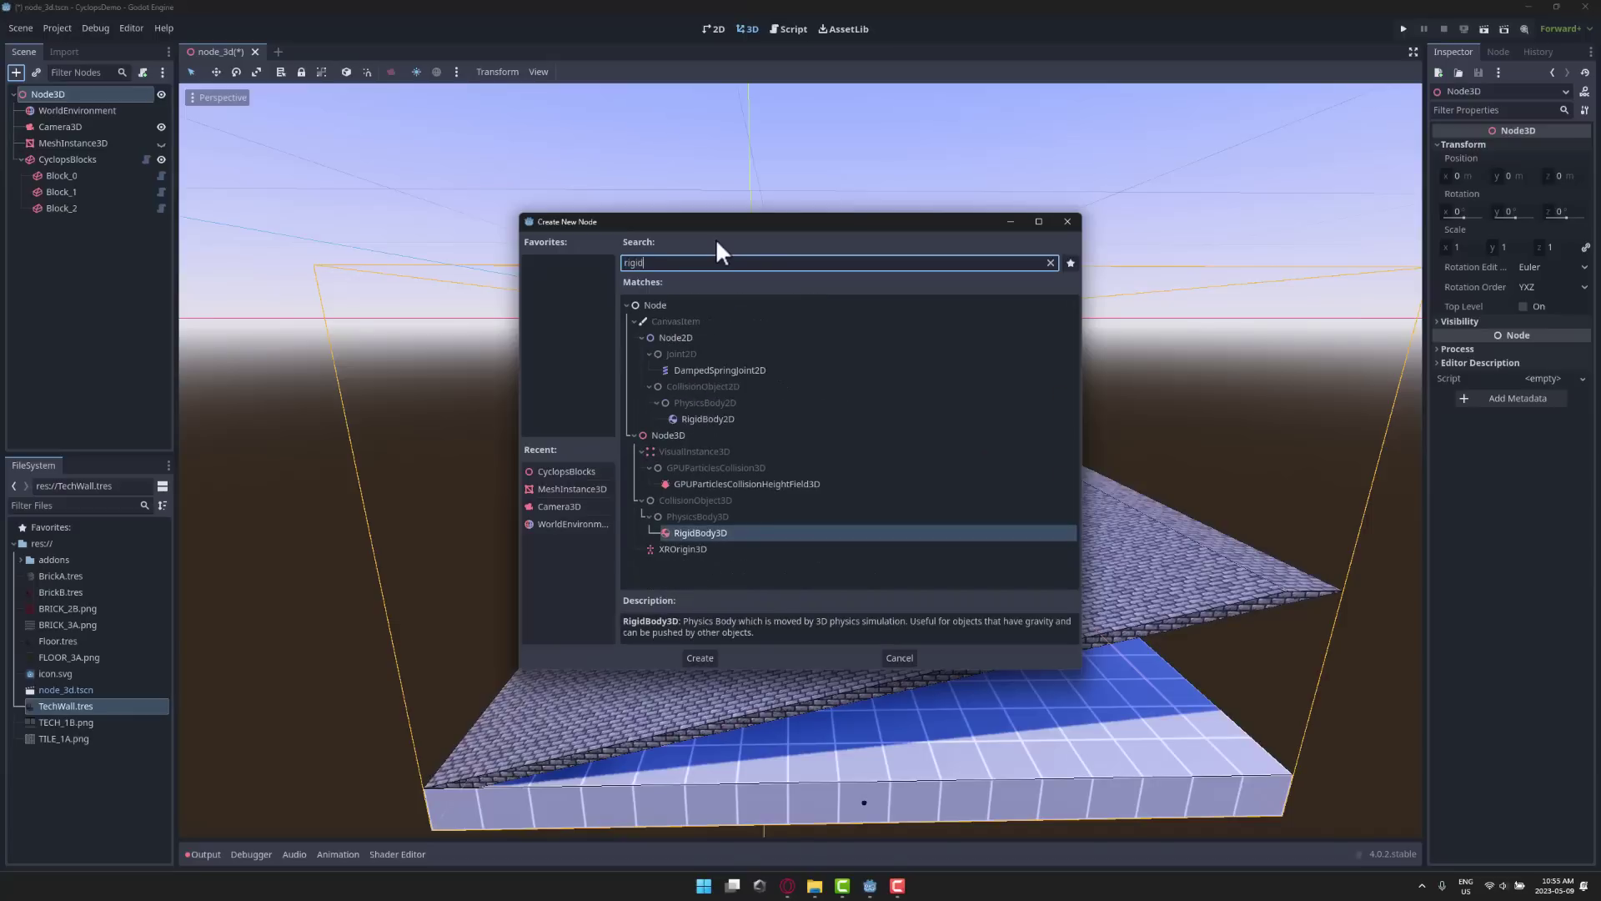
key(Return)
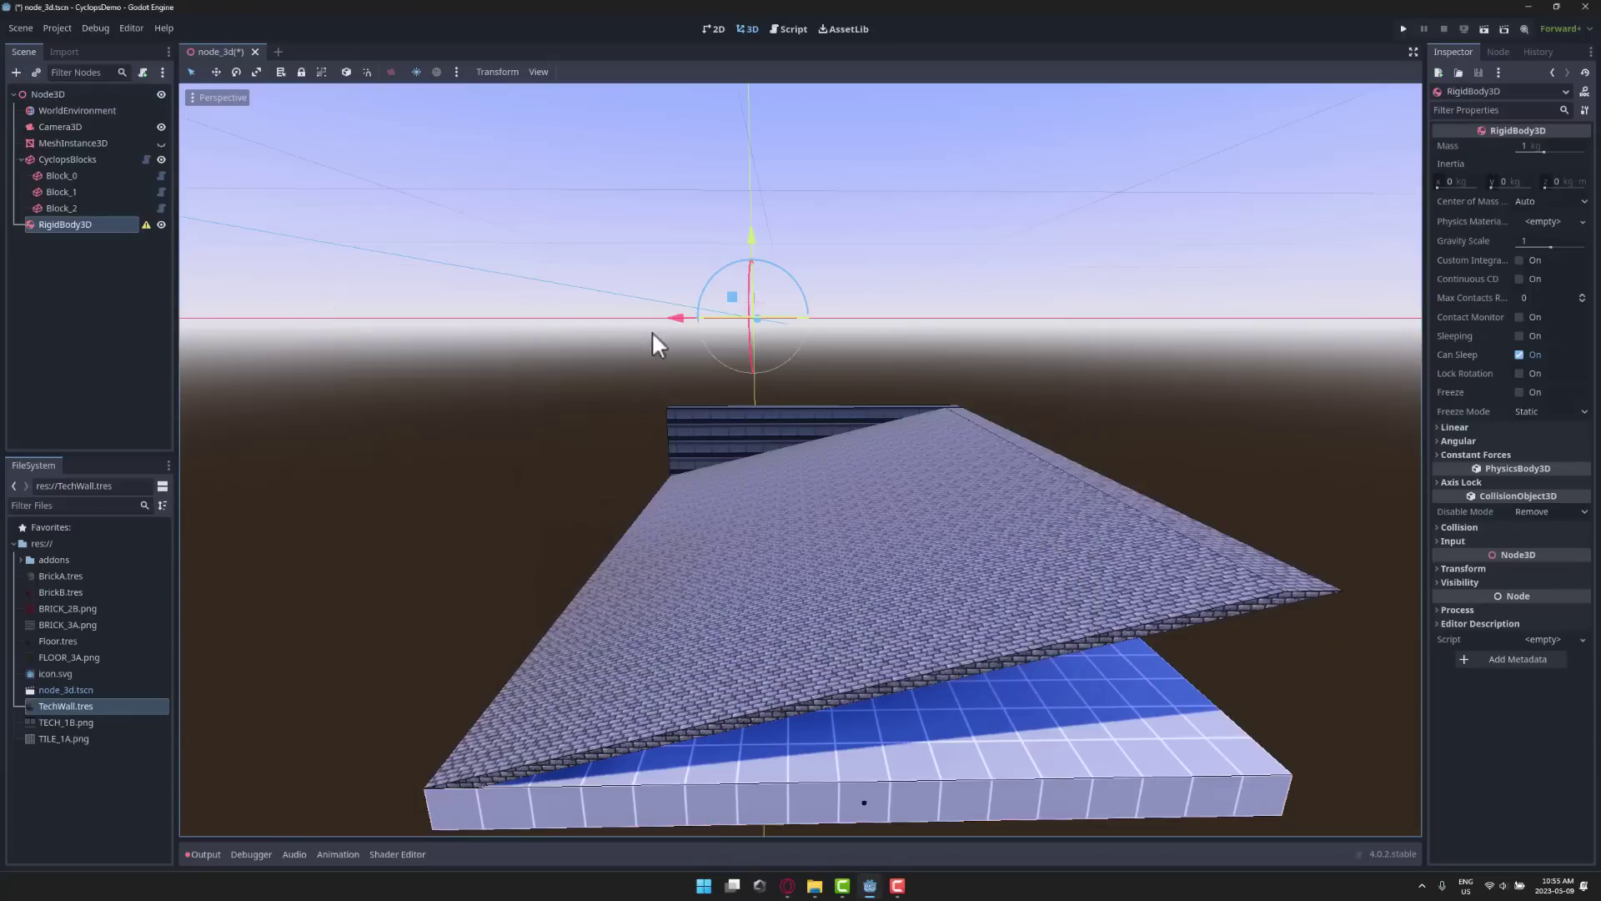
Add a CollisionShape3D child to the rigid body and give it a SphereShape3D with a radius of 1 m
click(16, 71)
text(coll)
key(Return)
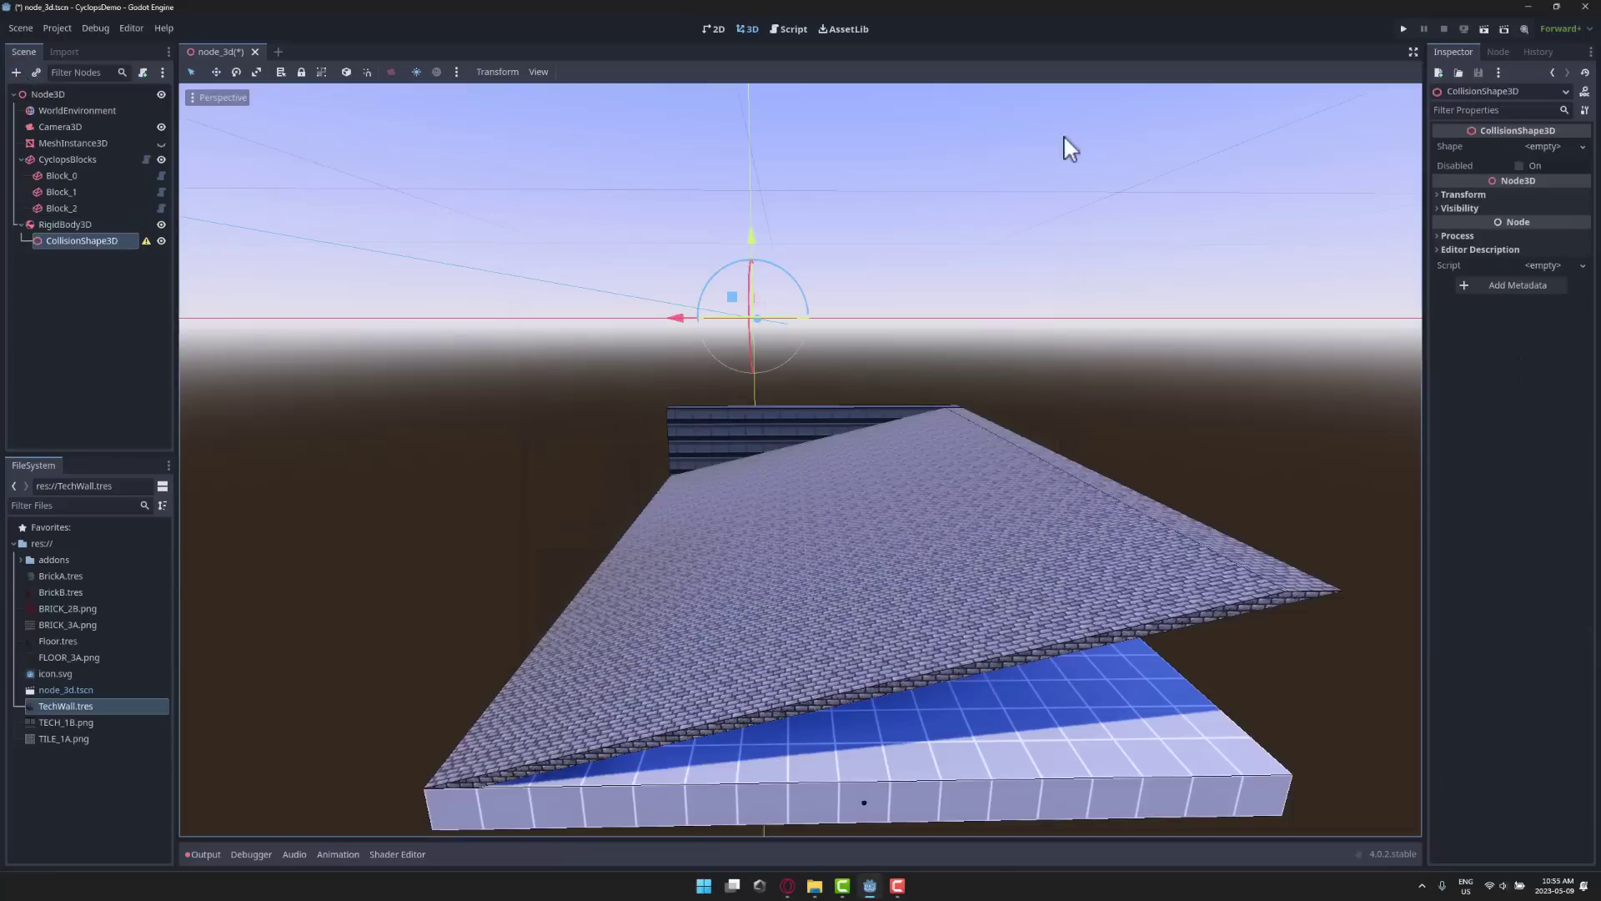
click(1582, 147)
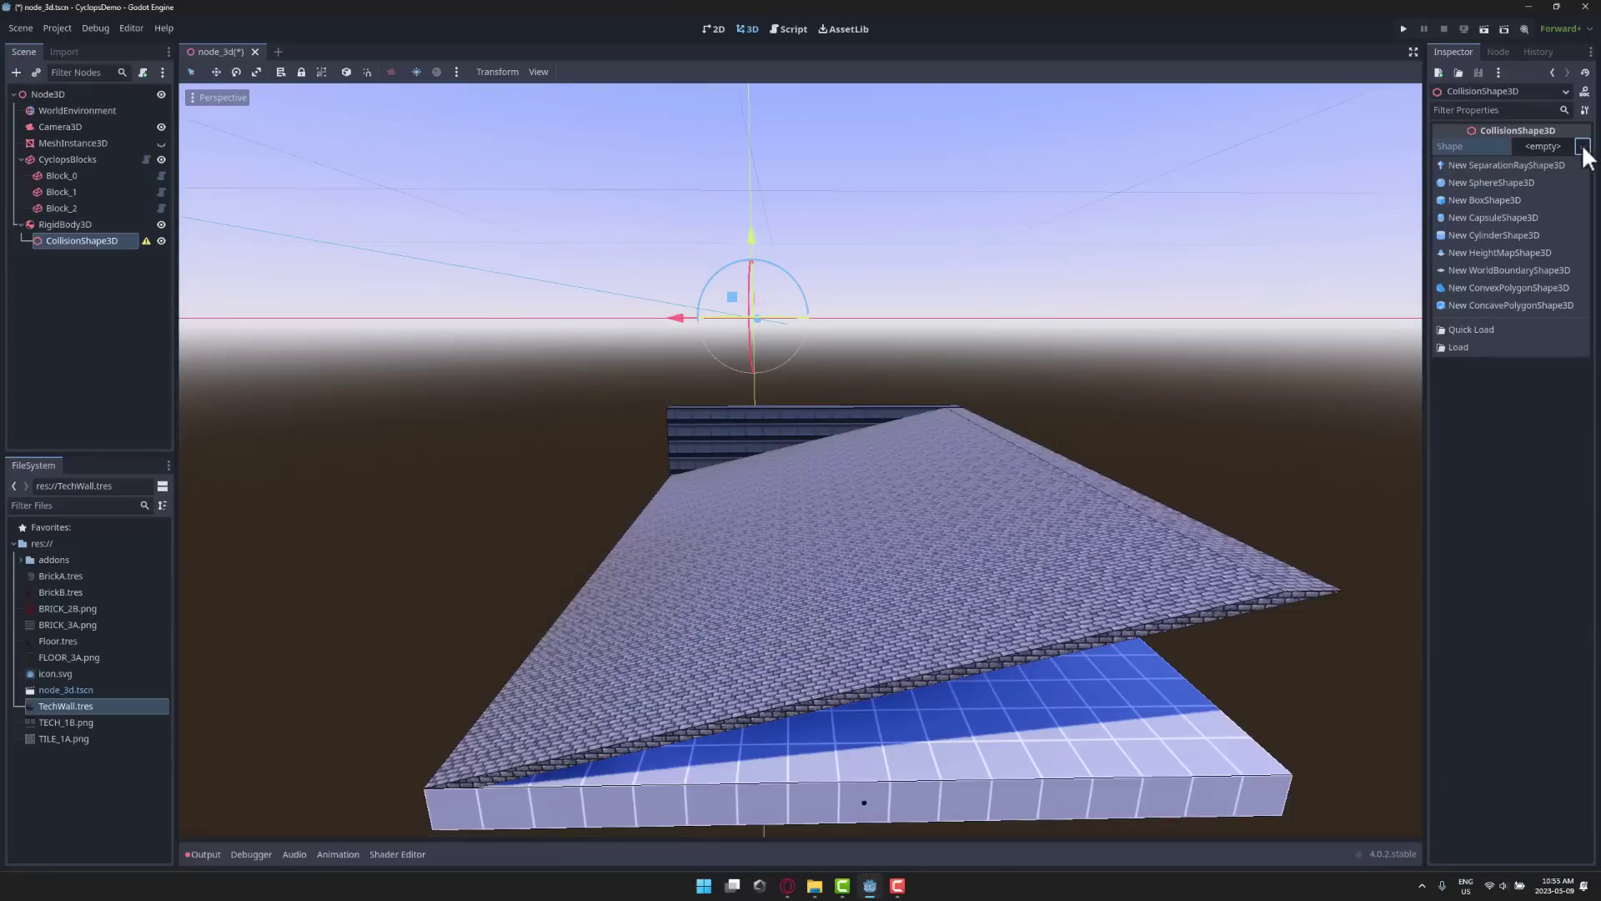
click(1497, 186)
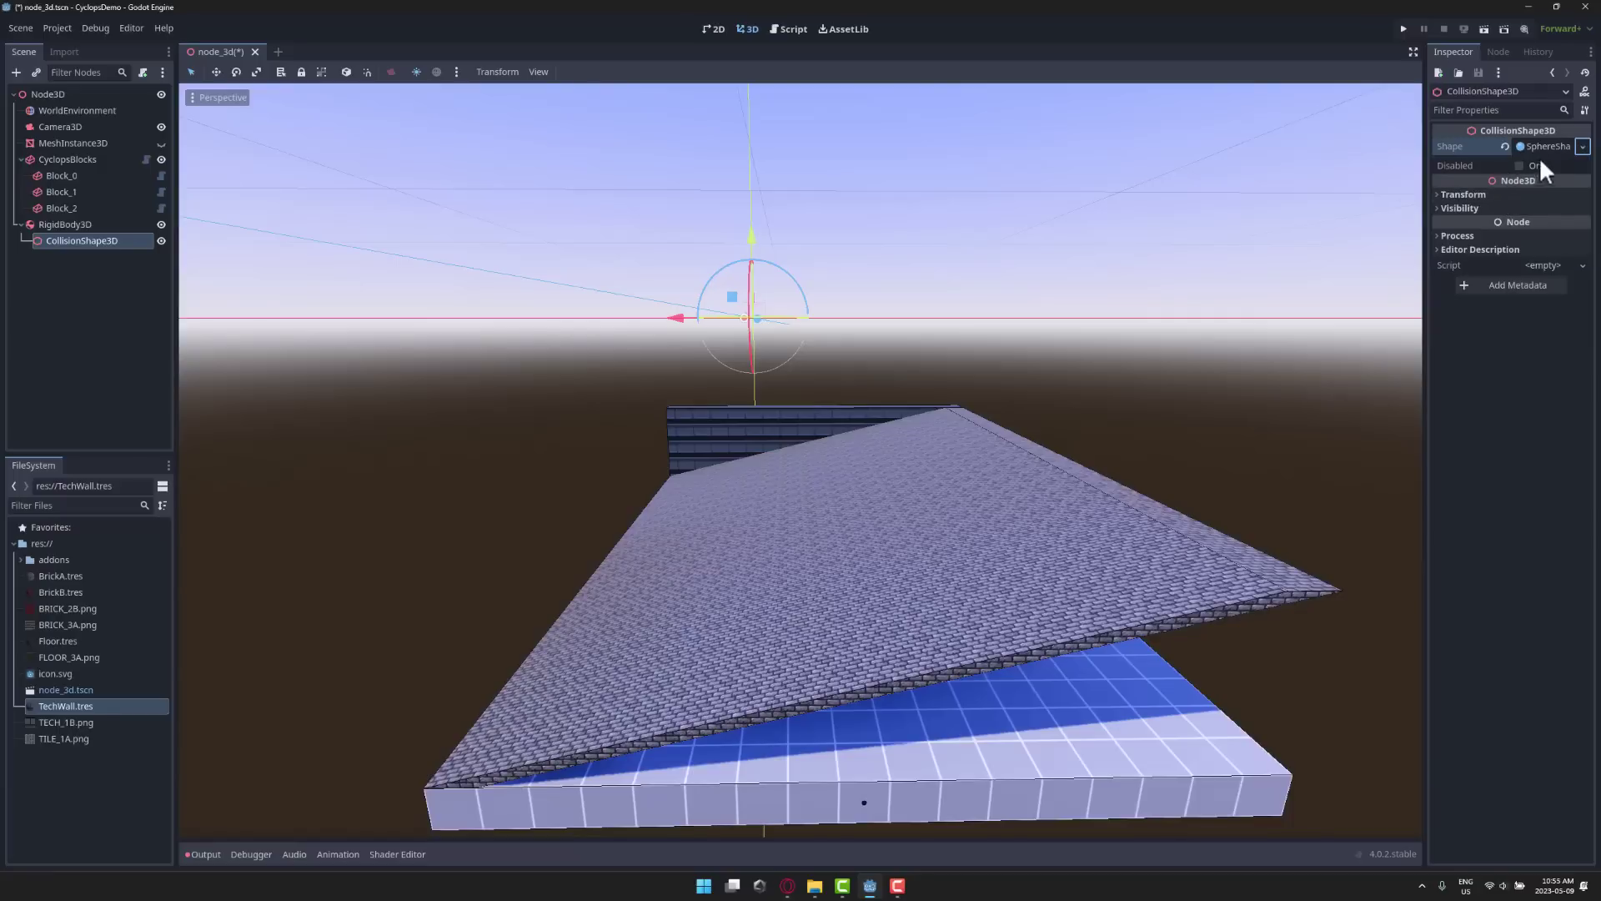
click(1564, 143)
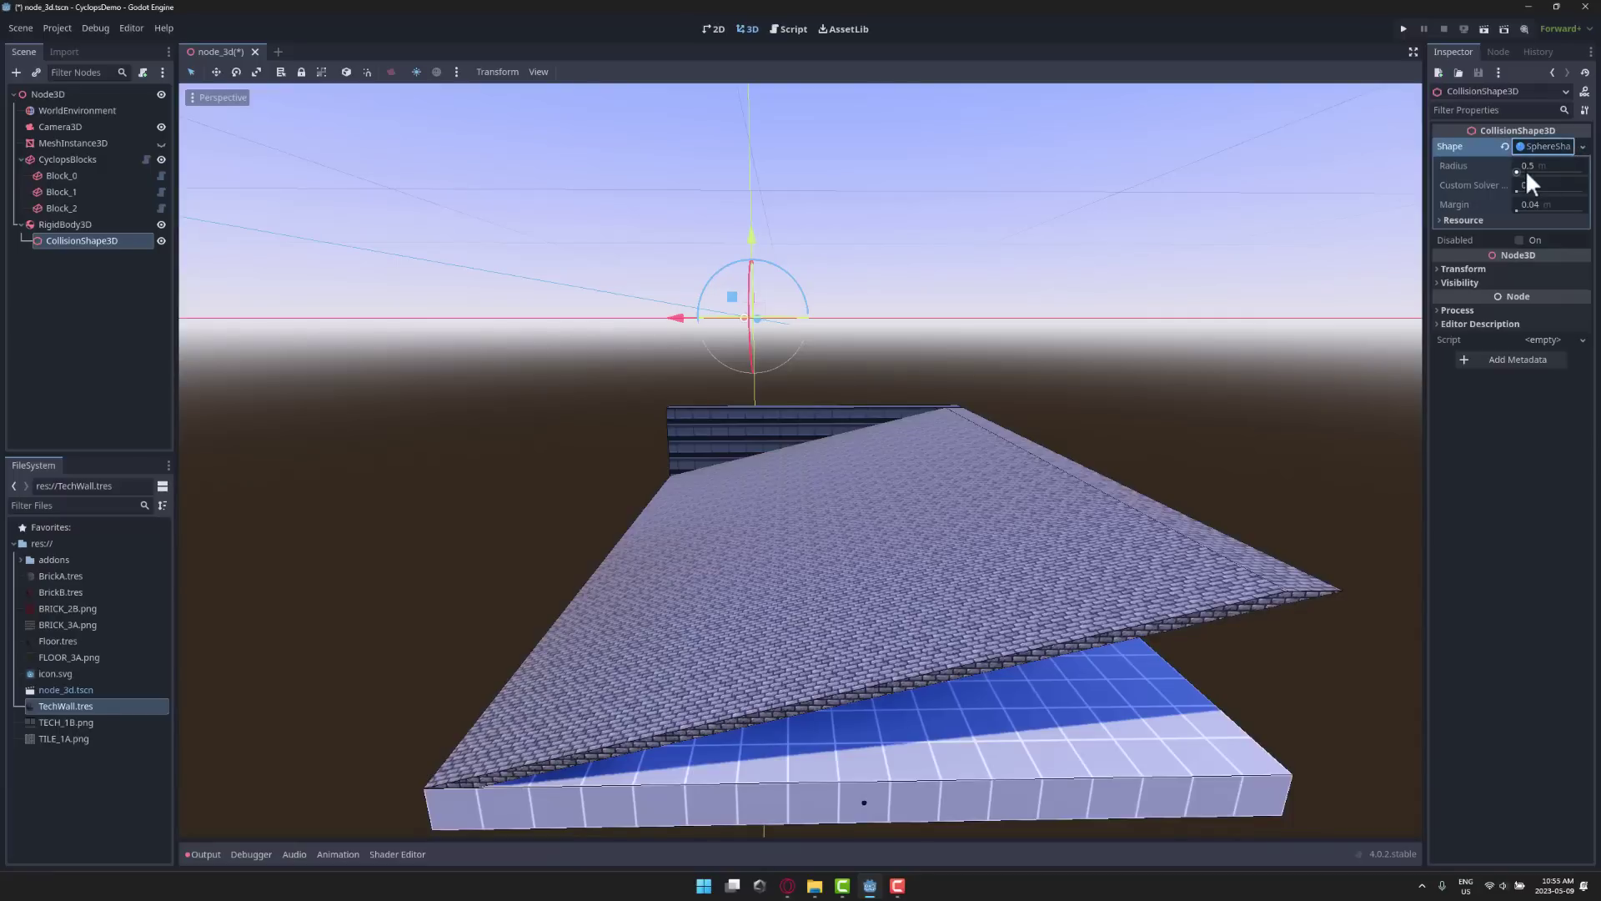
click(1532, 168)
text(1)
key(Return)
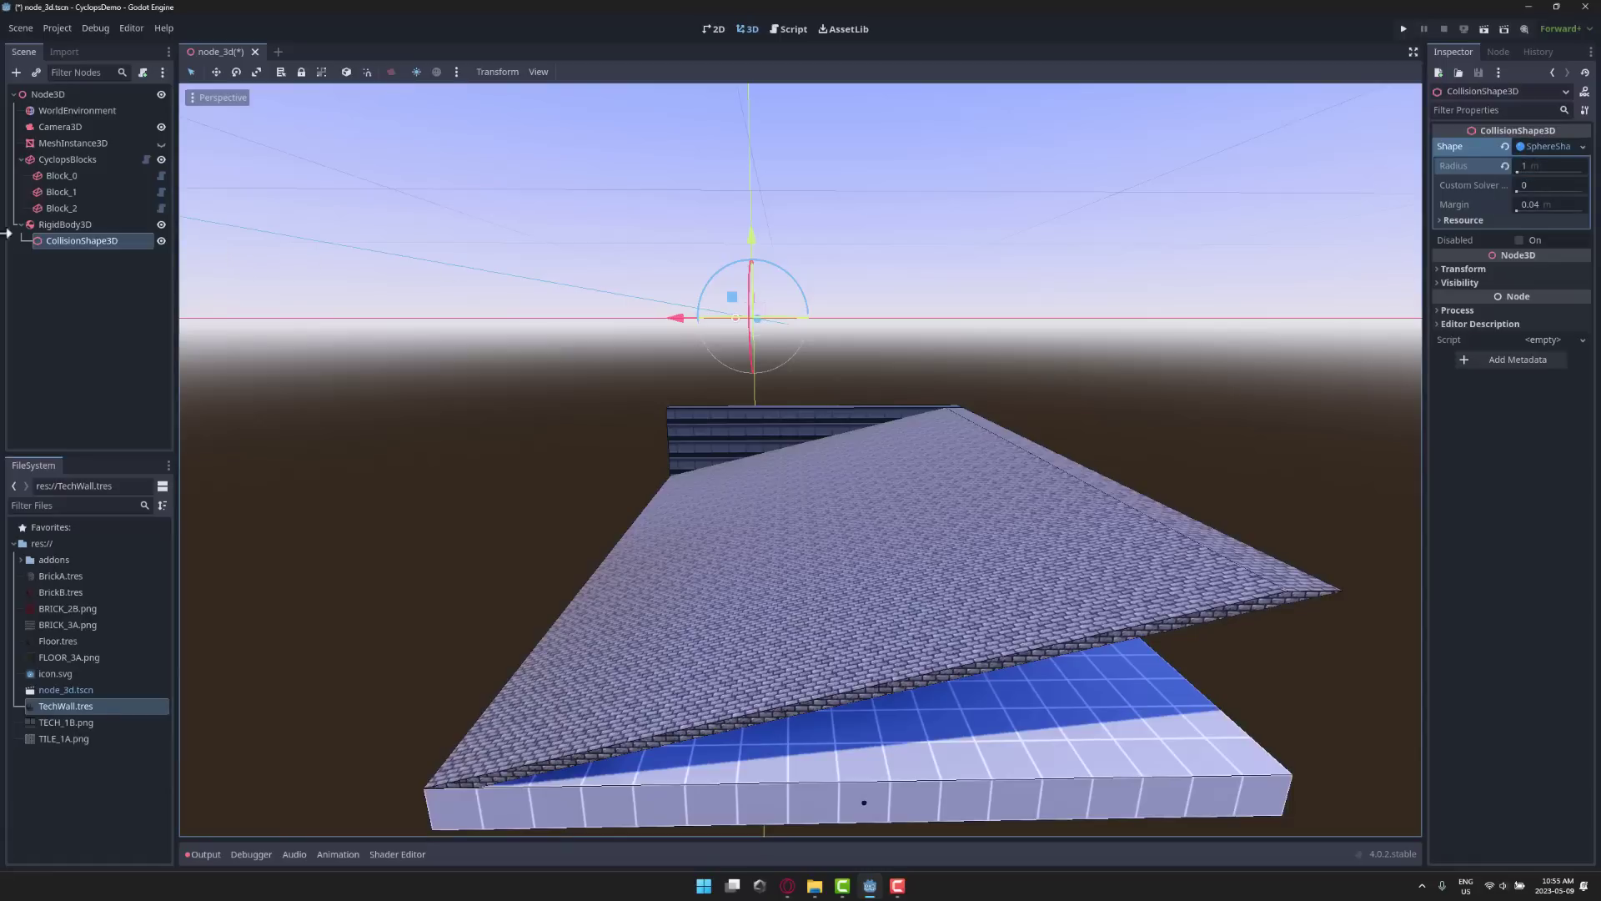
Add a MeshInstance3D under the collision shape, assign it a new SphereMesh and open the mesh's properties
click(16, 72)
text(mesh)
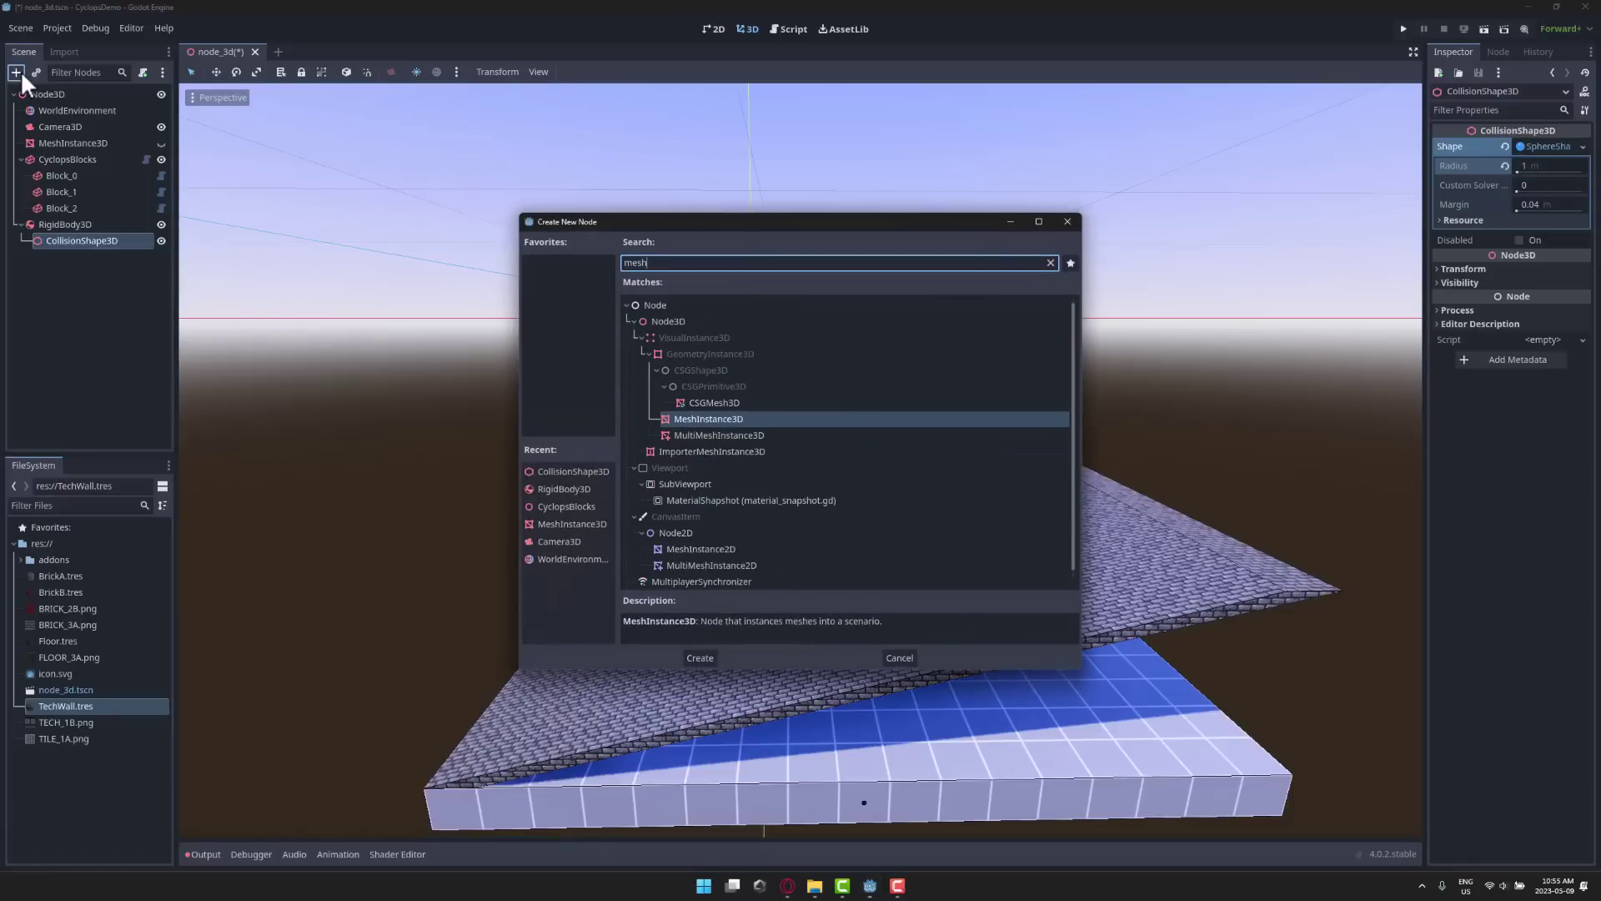
key(Return)
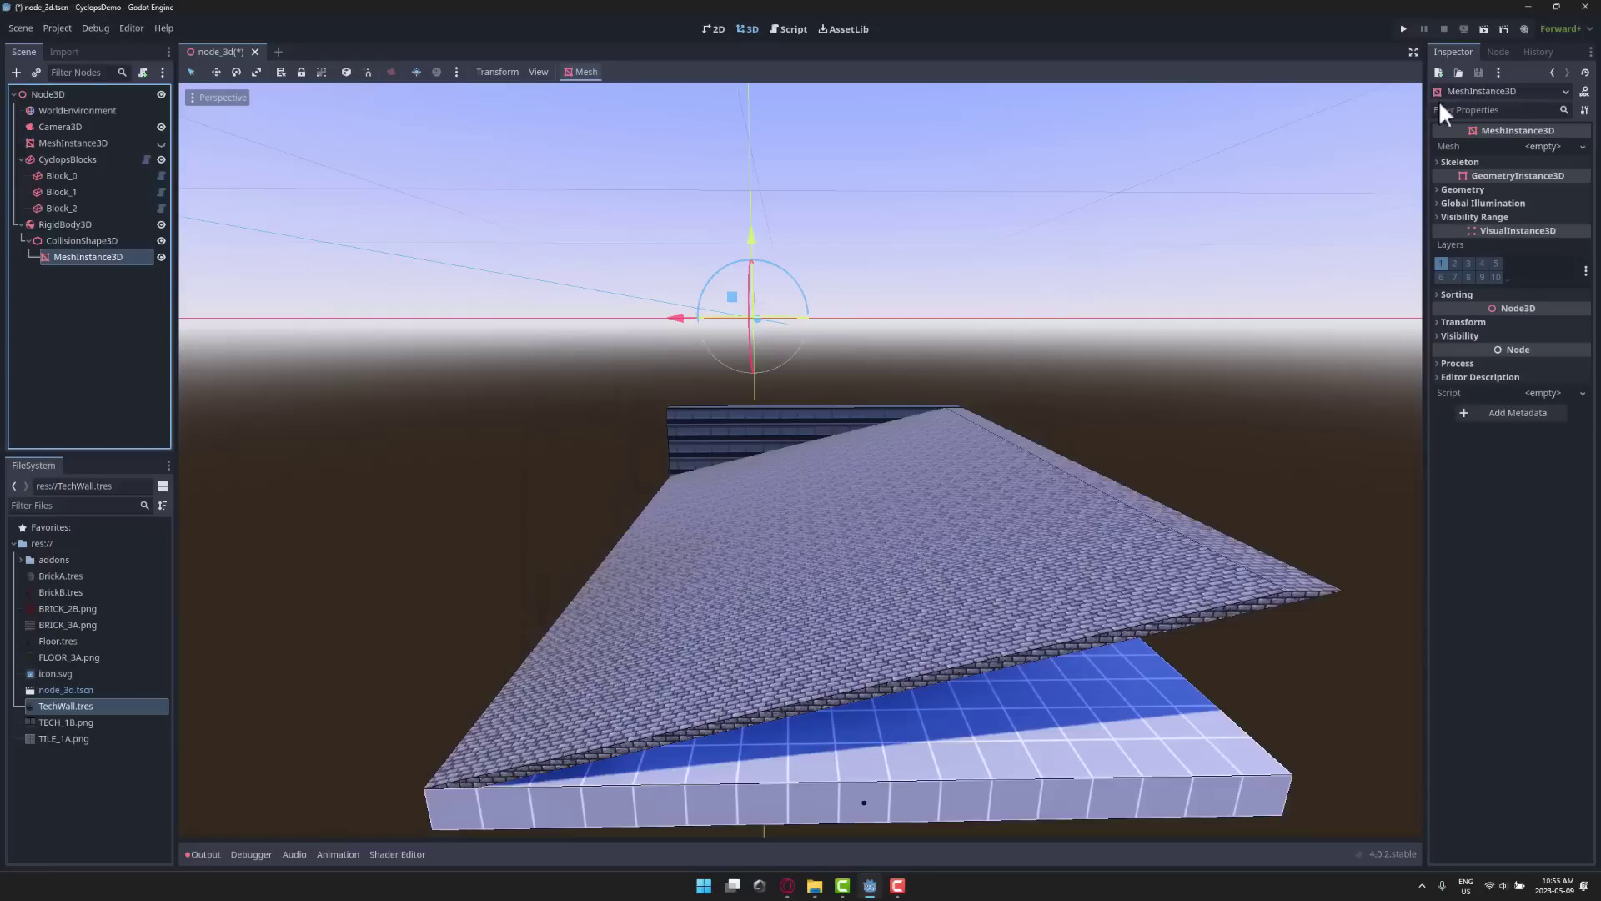
click(1558, 152)
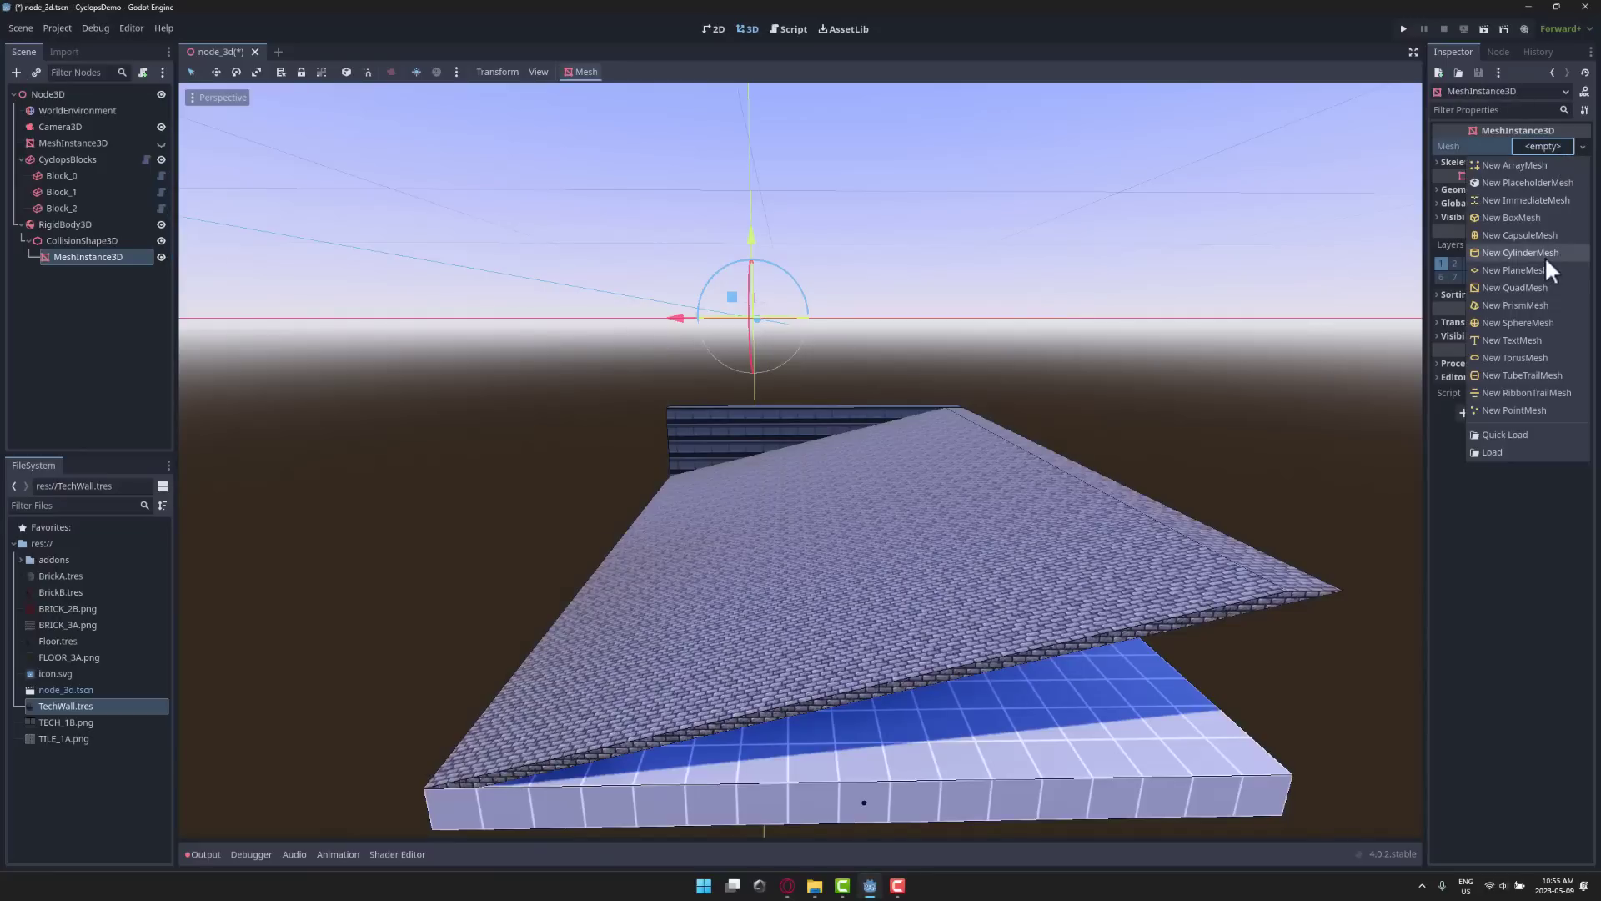
click(1534, 322)
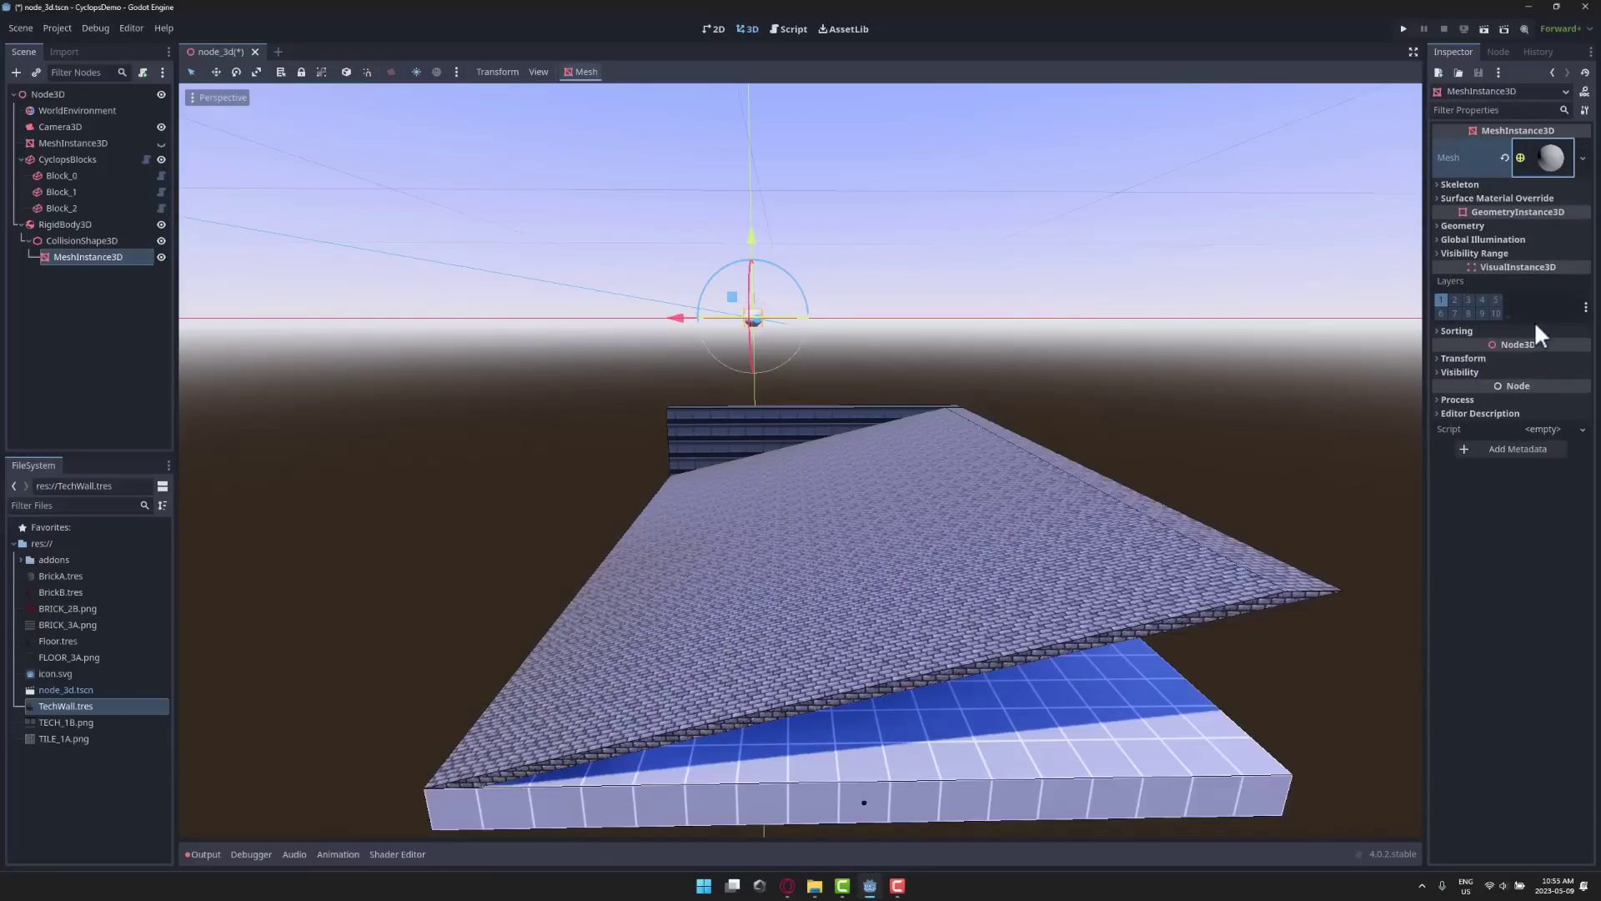
click(1550, 158)
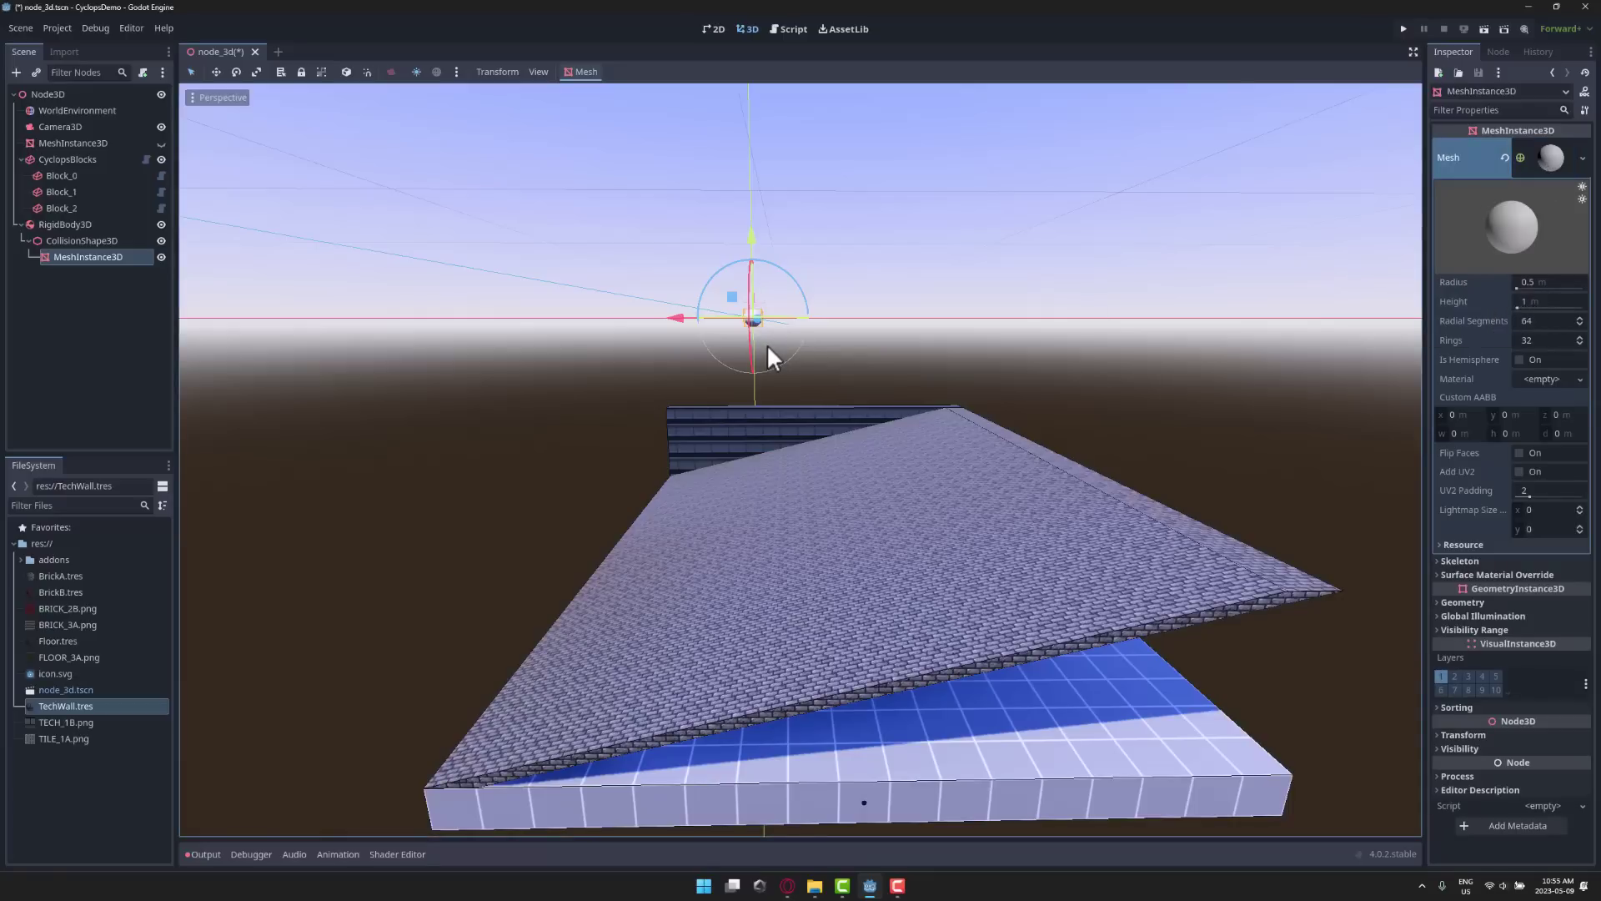
Examine the sphere's position relative to the sloped brick block and the wall
right_drag(767, 344, 940, 371)
key(w)
key(a)
key(w)
key(s)
key(a)
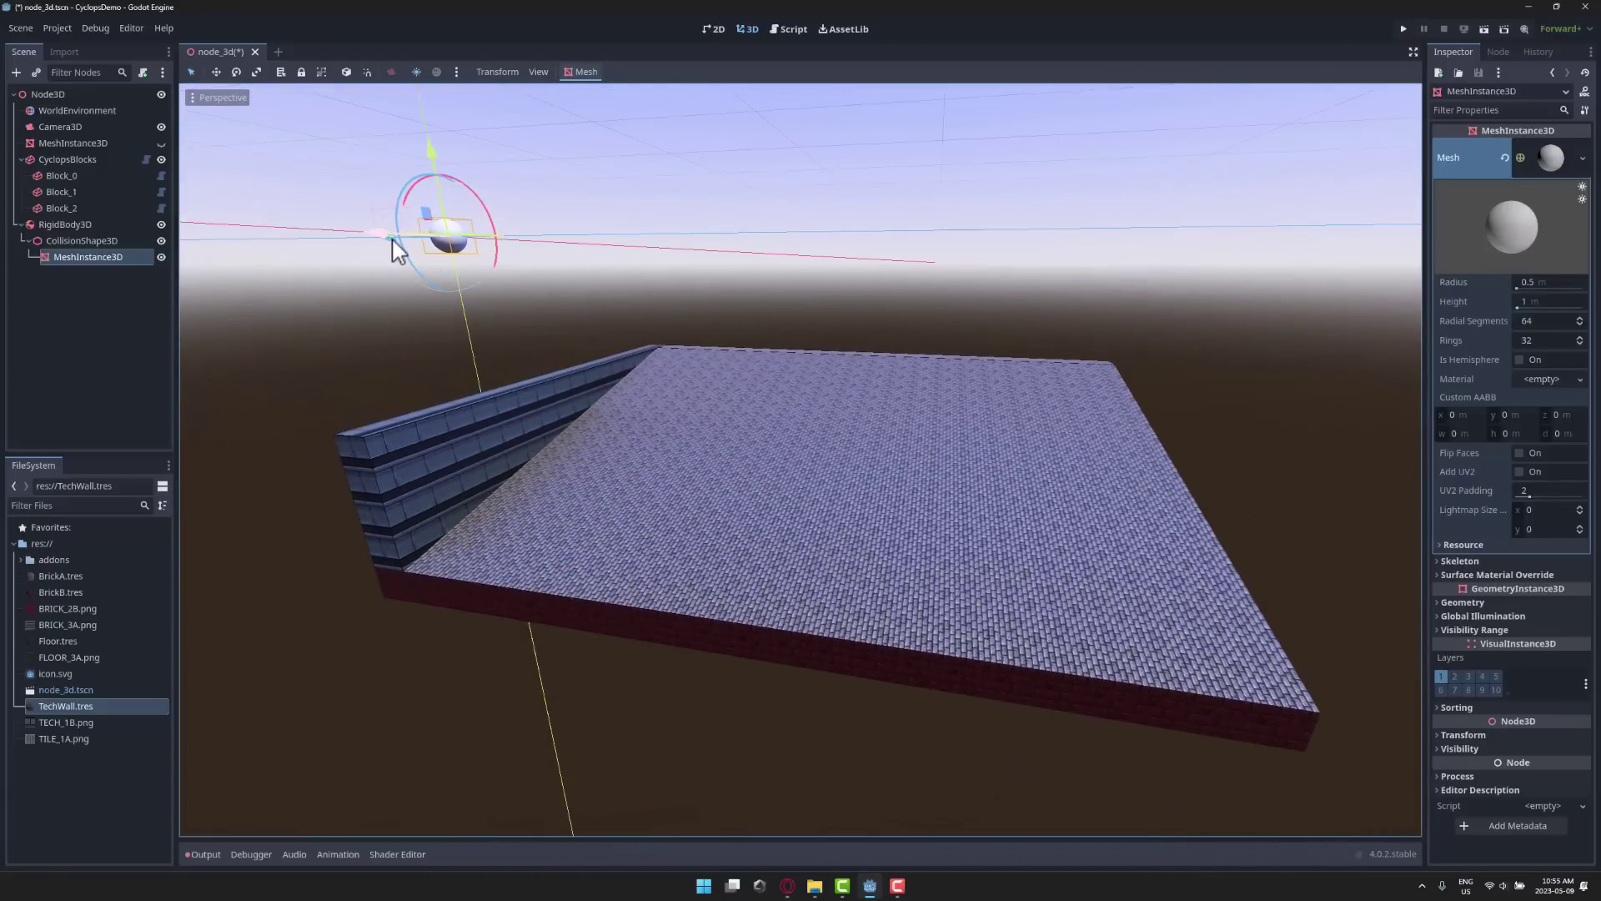
key(w)
right_drag(400, 279, 408, 285)
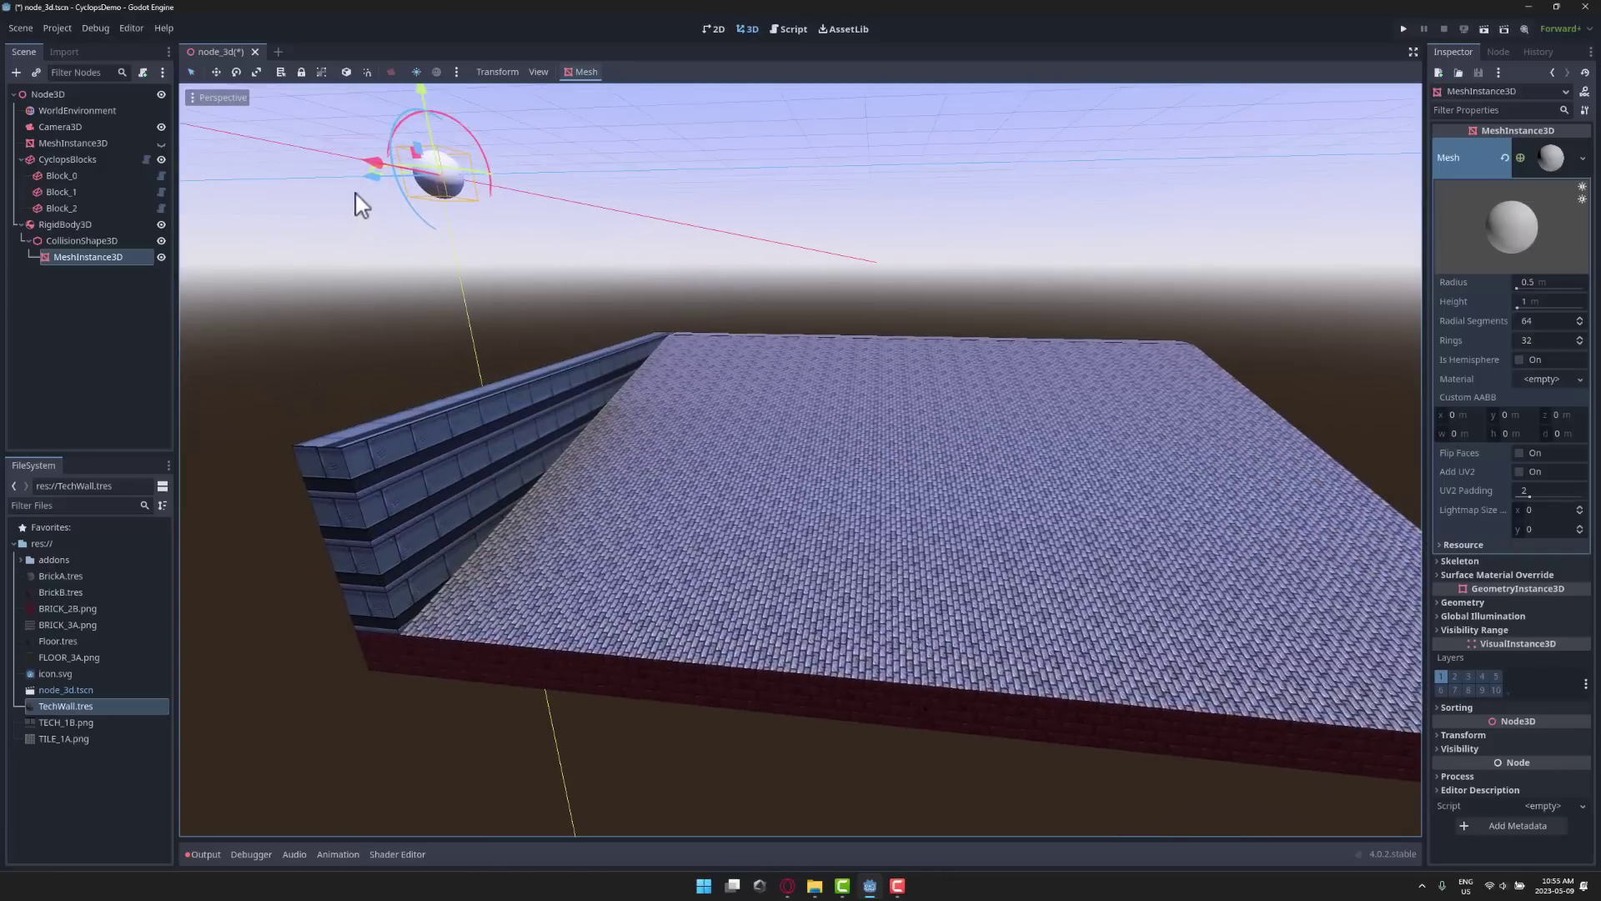
Move the sphere mesh along its X axis until it hangs above the sloped brick block
drag(367, 185, 902, 224)
key(d)
mouse_move(902, 224)
right_down()
mouse_move(844, 219)
mouse_move(859, 243)
mouse_move(904, 239)
right_up()
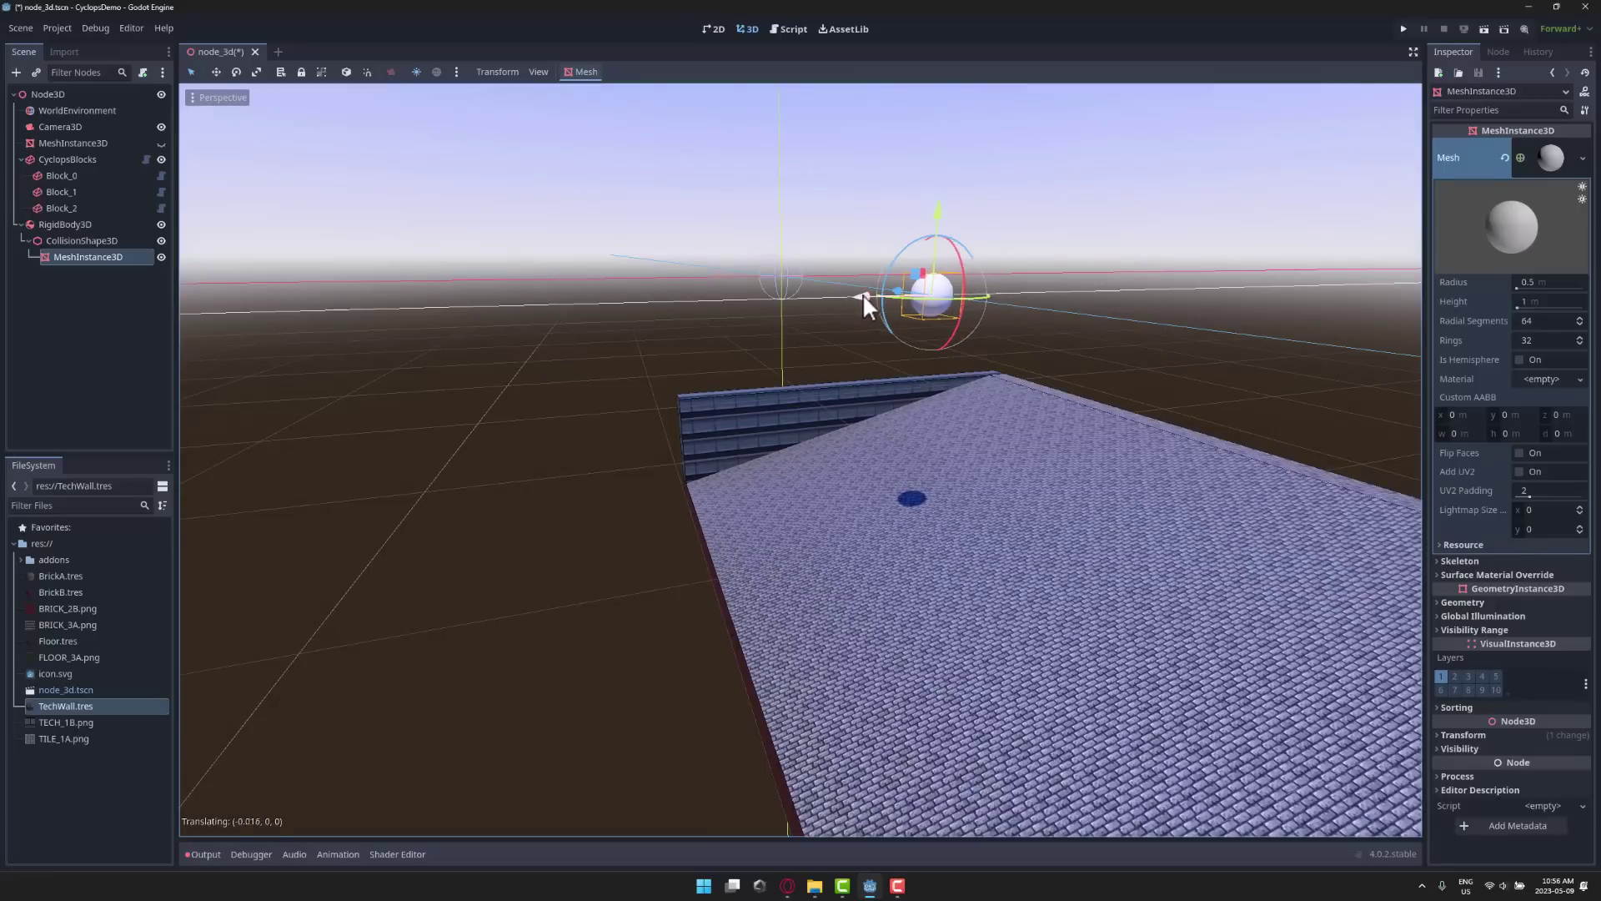
drag(868, 293, 982, 292)
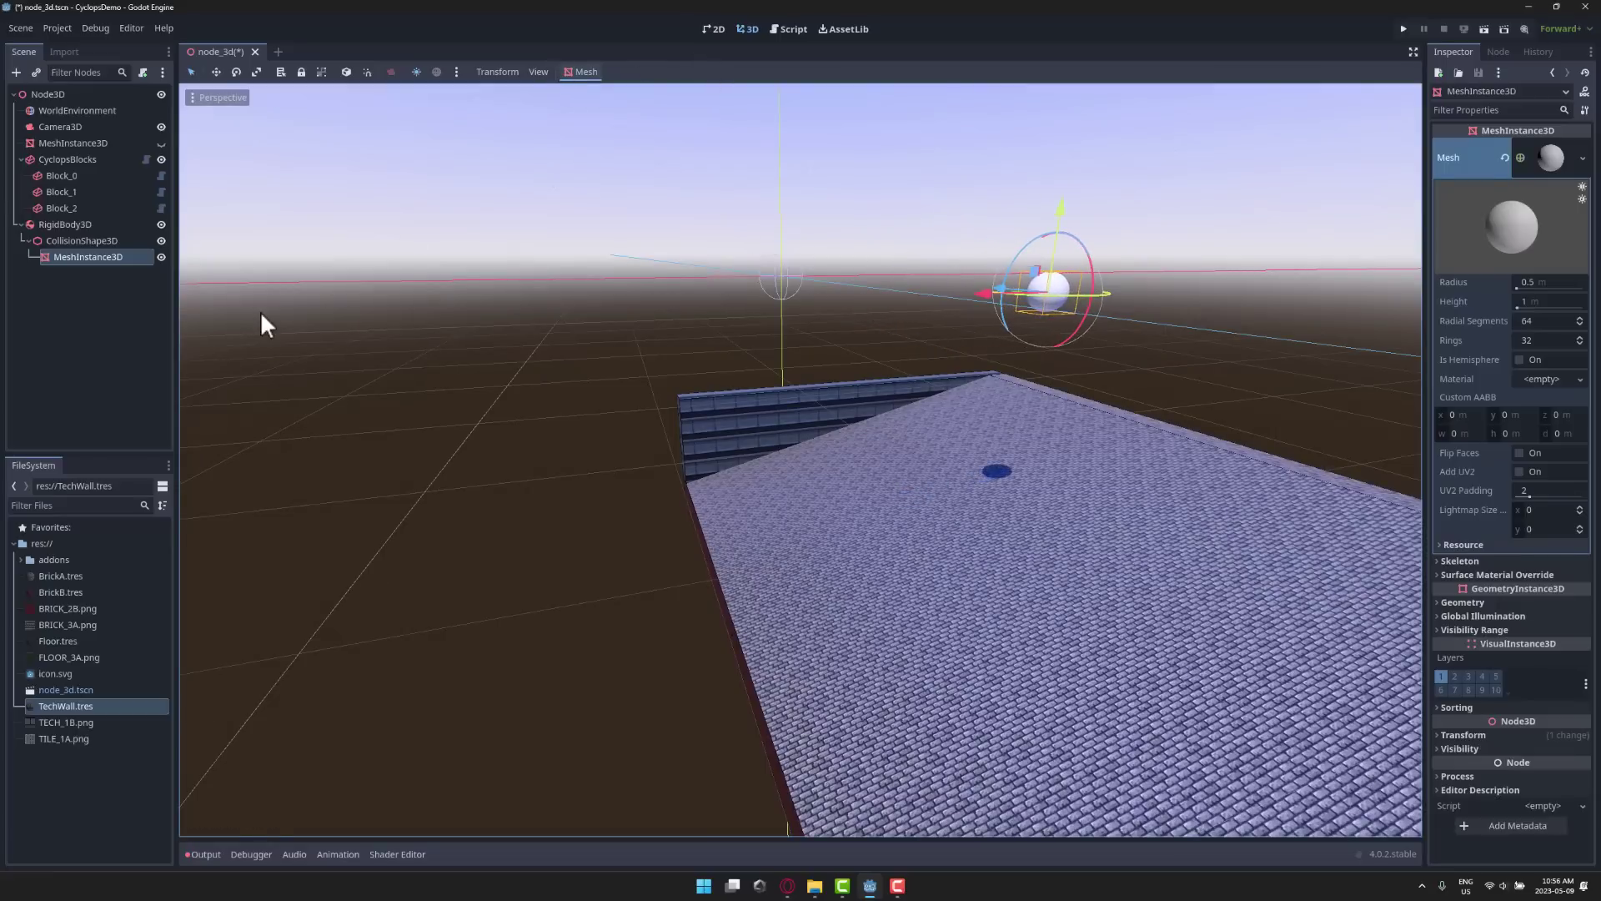
Check the view through Camera3D and test-run the project with the sphere over the slope, closing the game window at the end
click(51, 126)
click(193, 116)
click(193, 116)
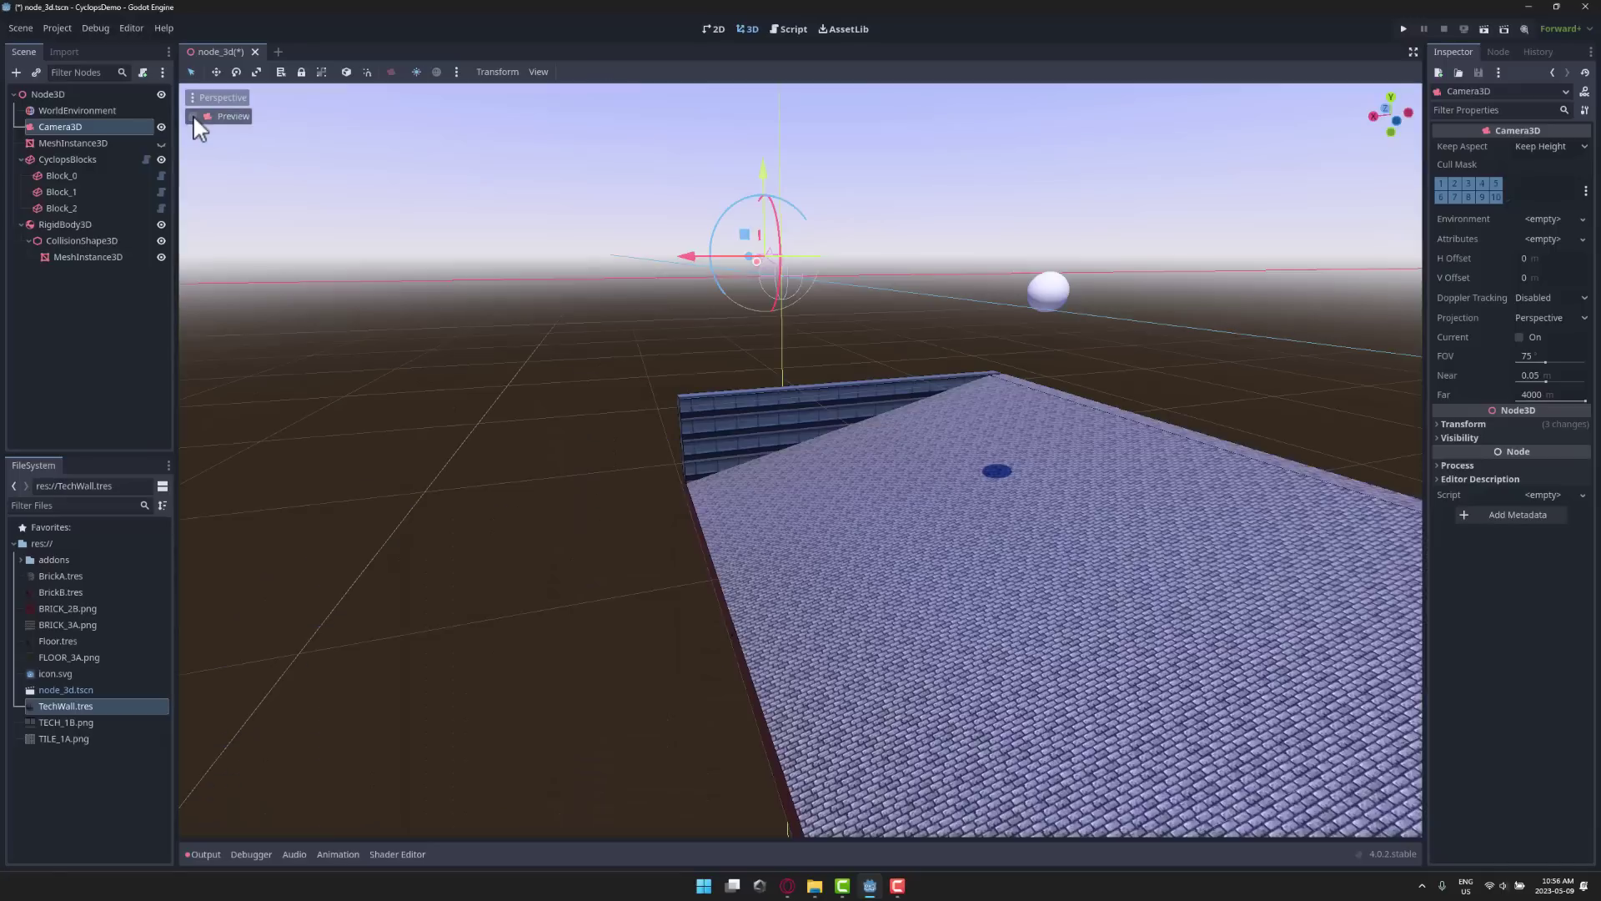
click(1405, 28)
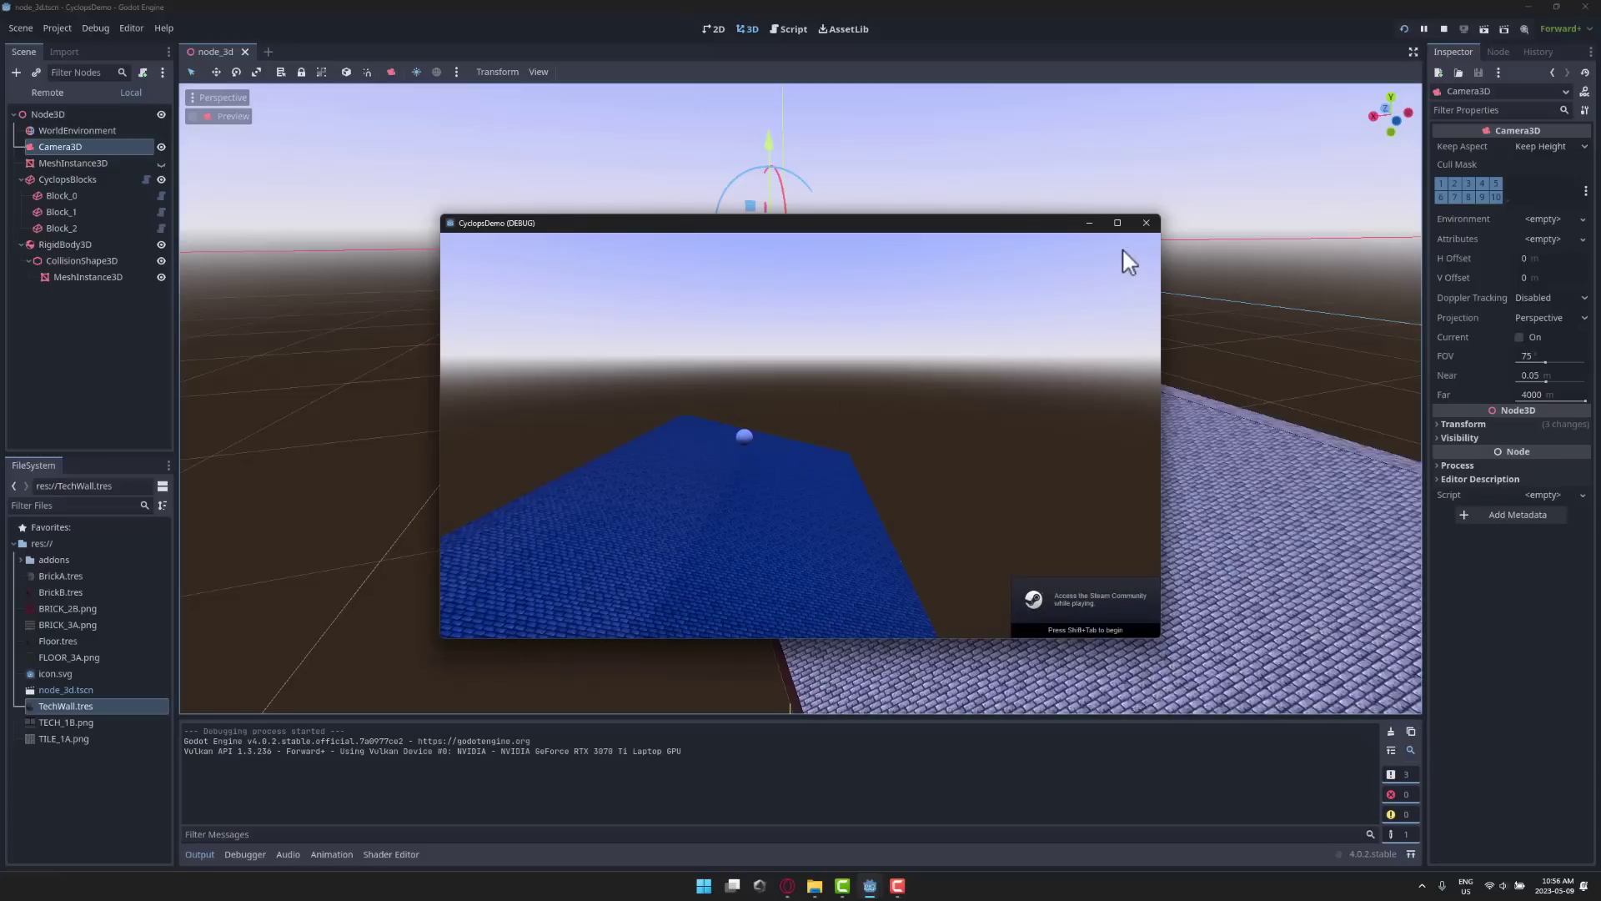
click(1146, 222)
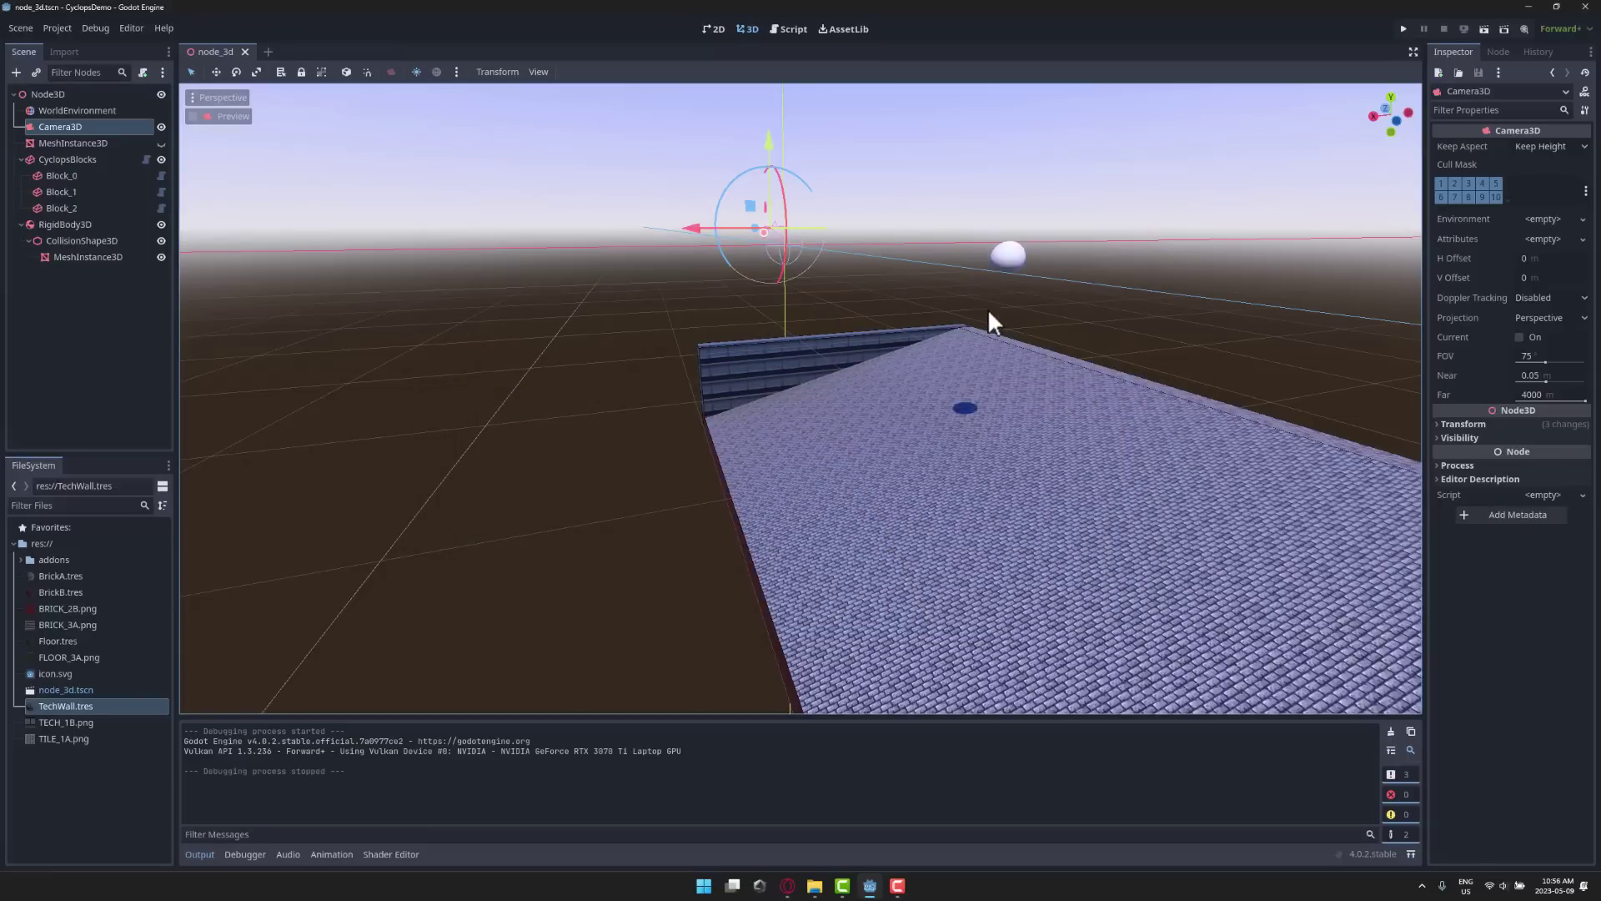
Select the CyclopsBlocks node and pick the tech wall block with the Block tool
right_drag(918, 306, 1067, 335)
middle_drag(852, 357, 848, 350)
click(589, 350)
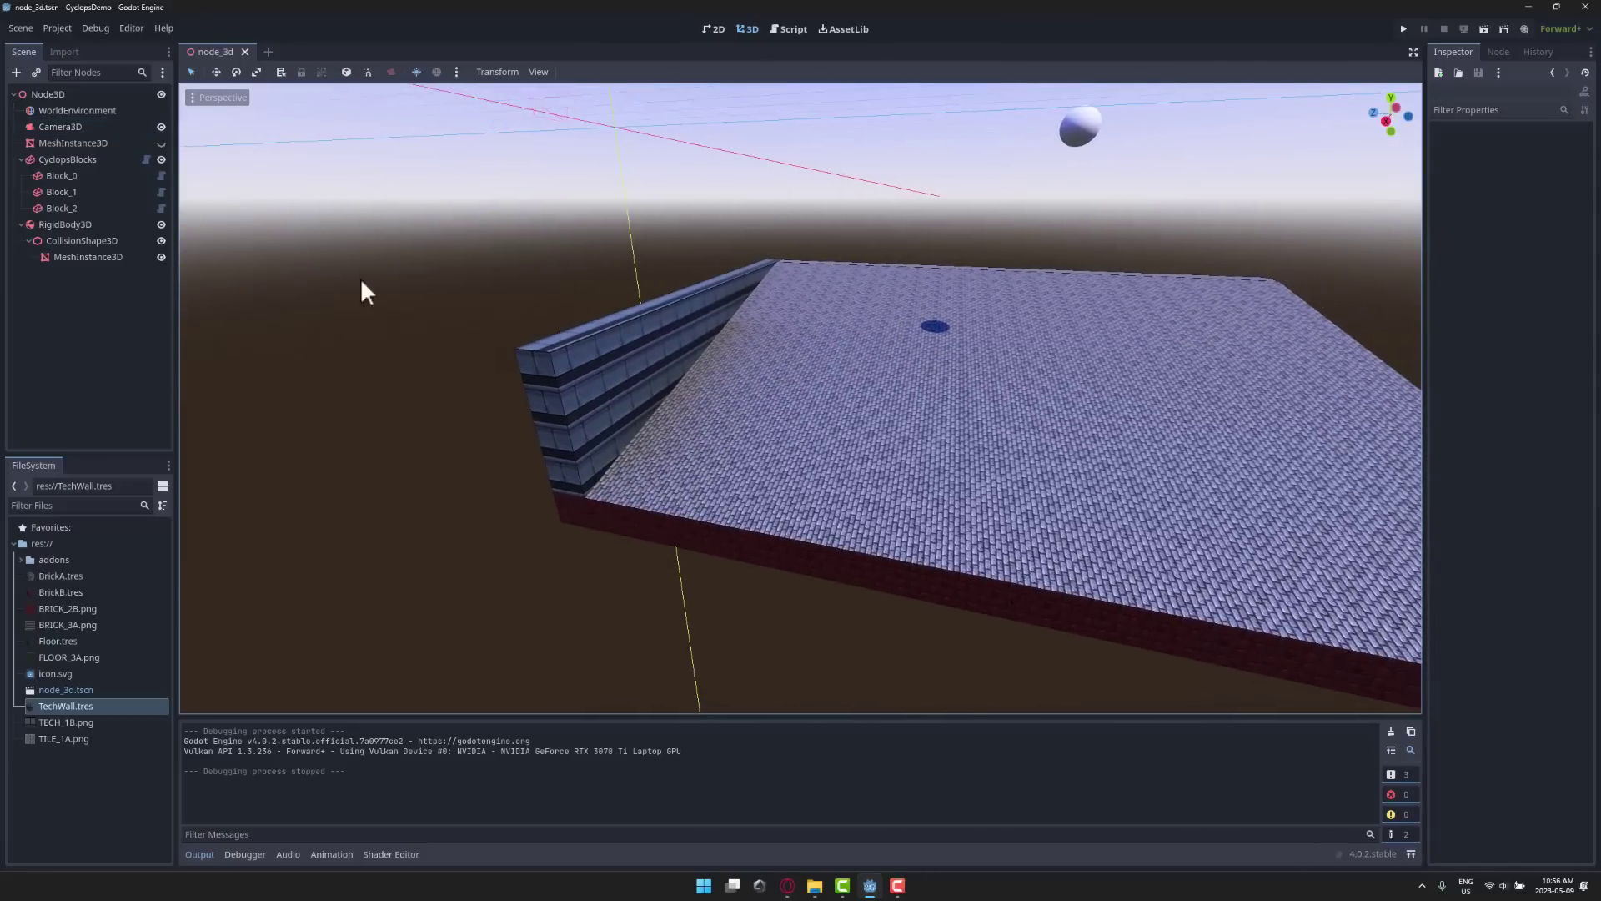
click(78, 156)
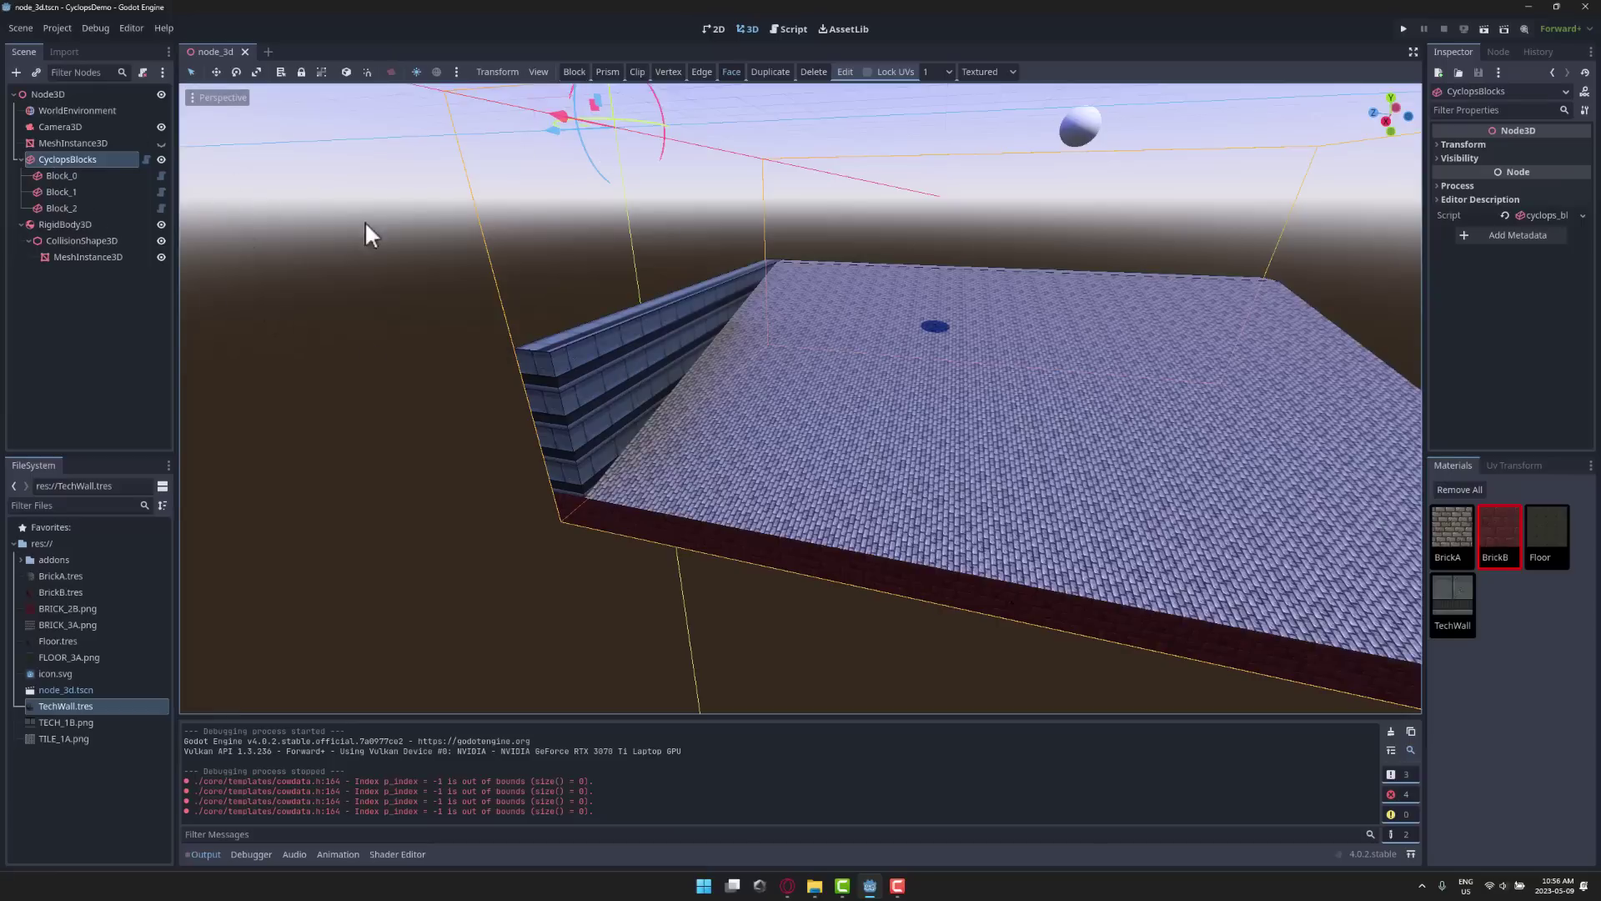
click(583, 74)
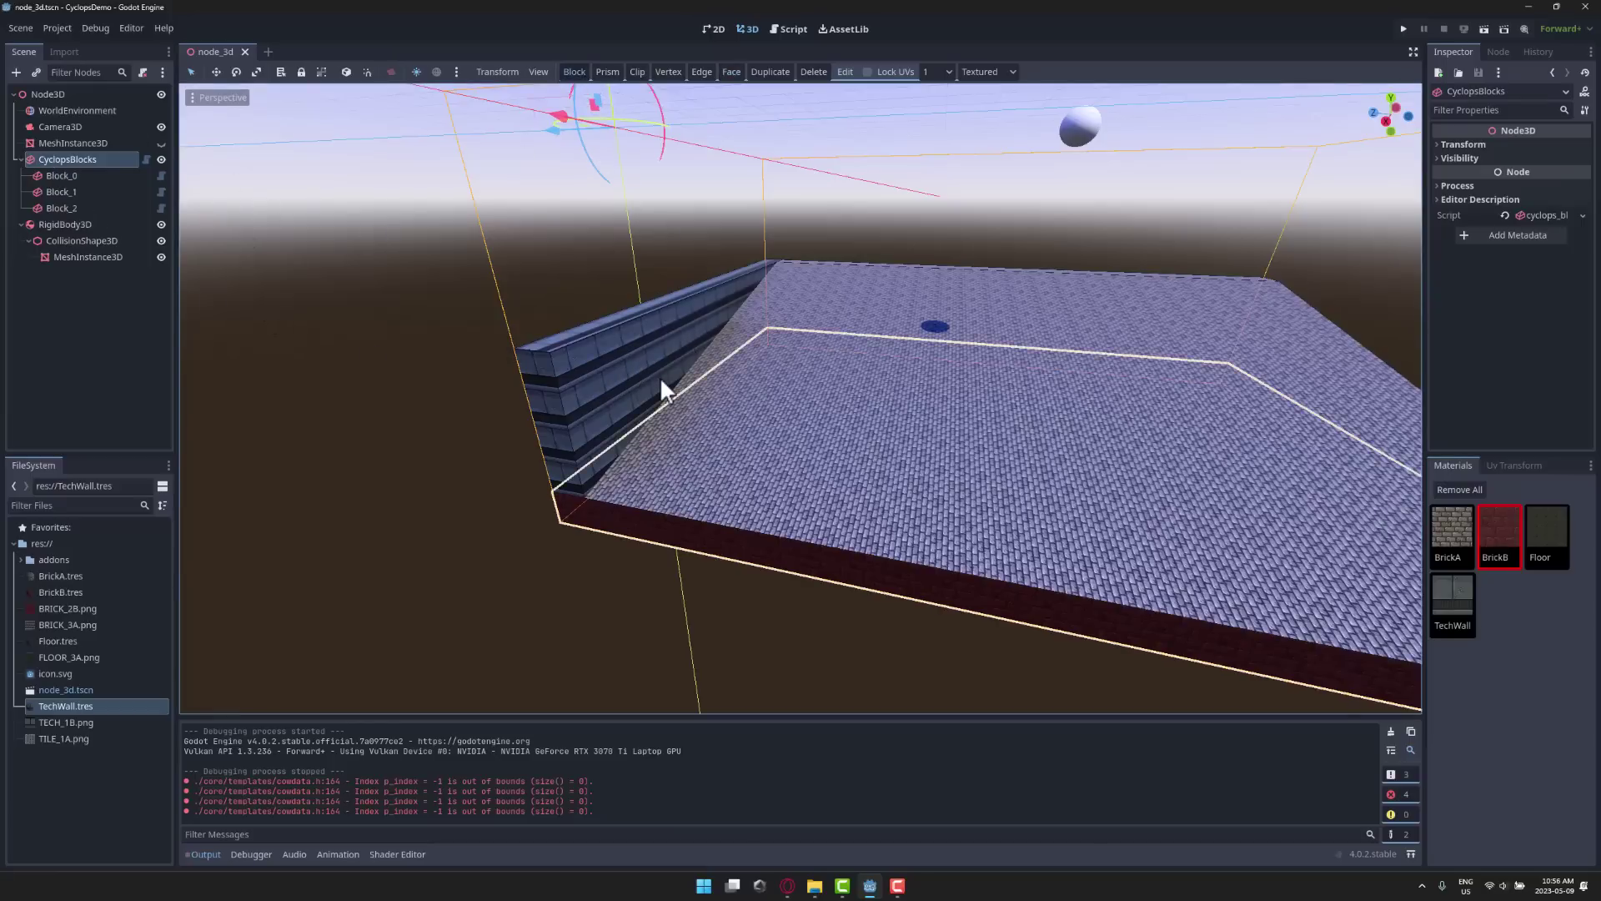
click(610, 318)
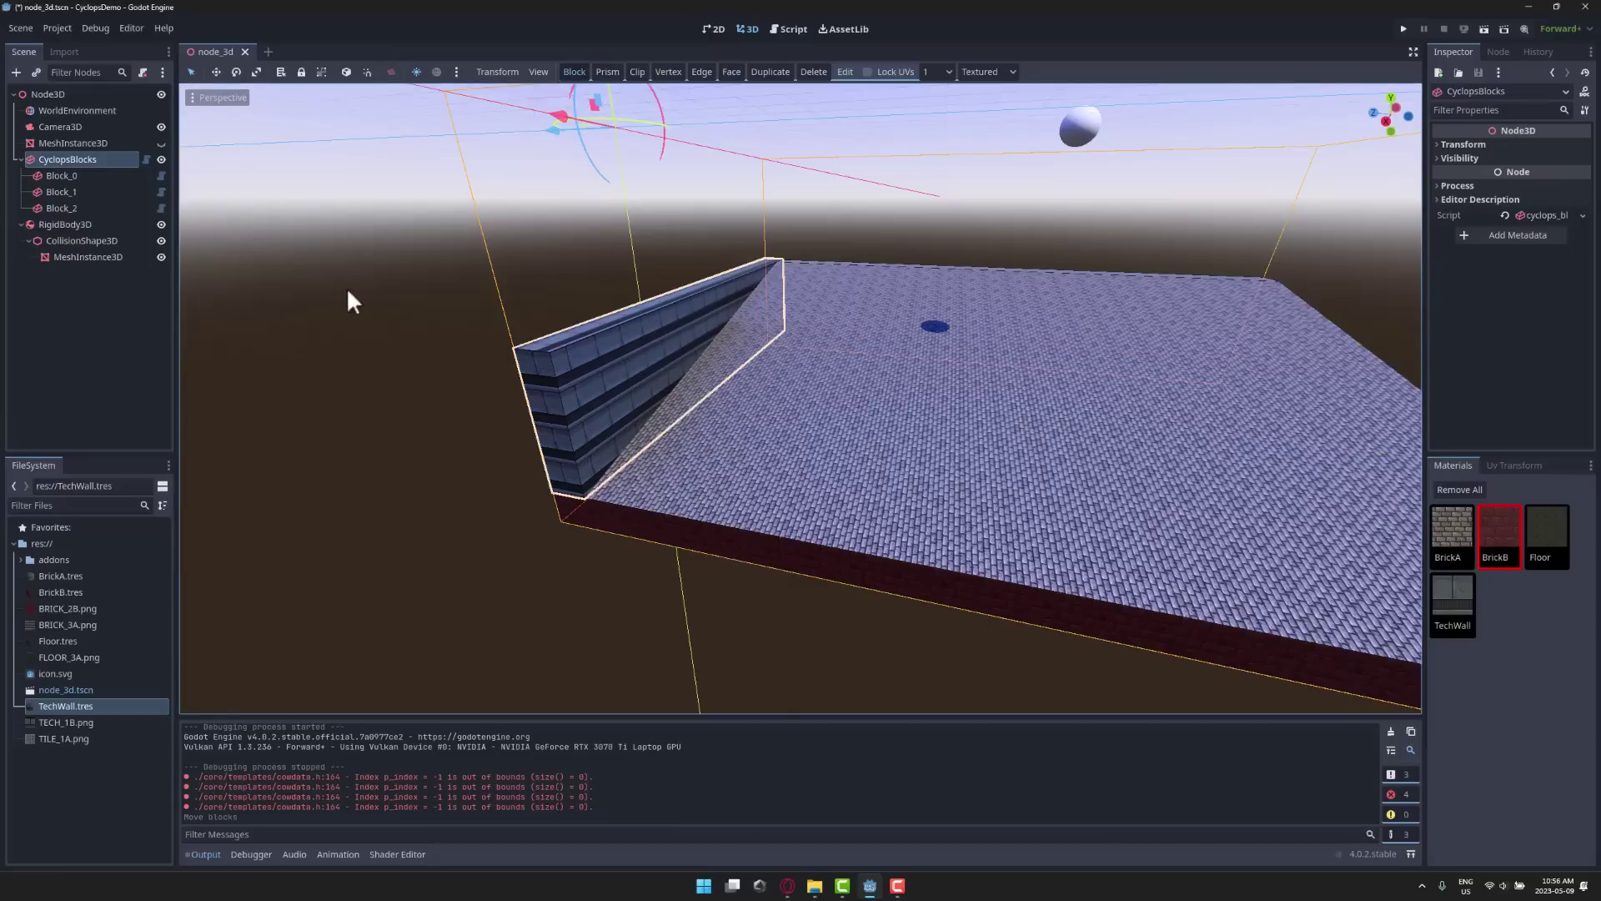
drag(624, 361, 1087, 381)
alt+drag(1075, 536, 1123, 592)
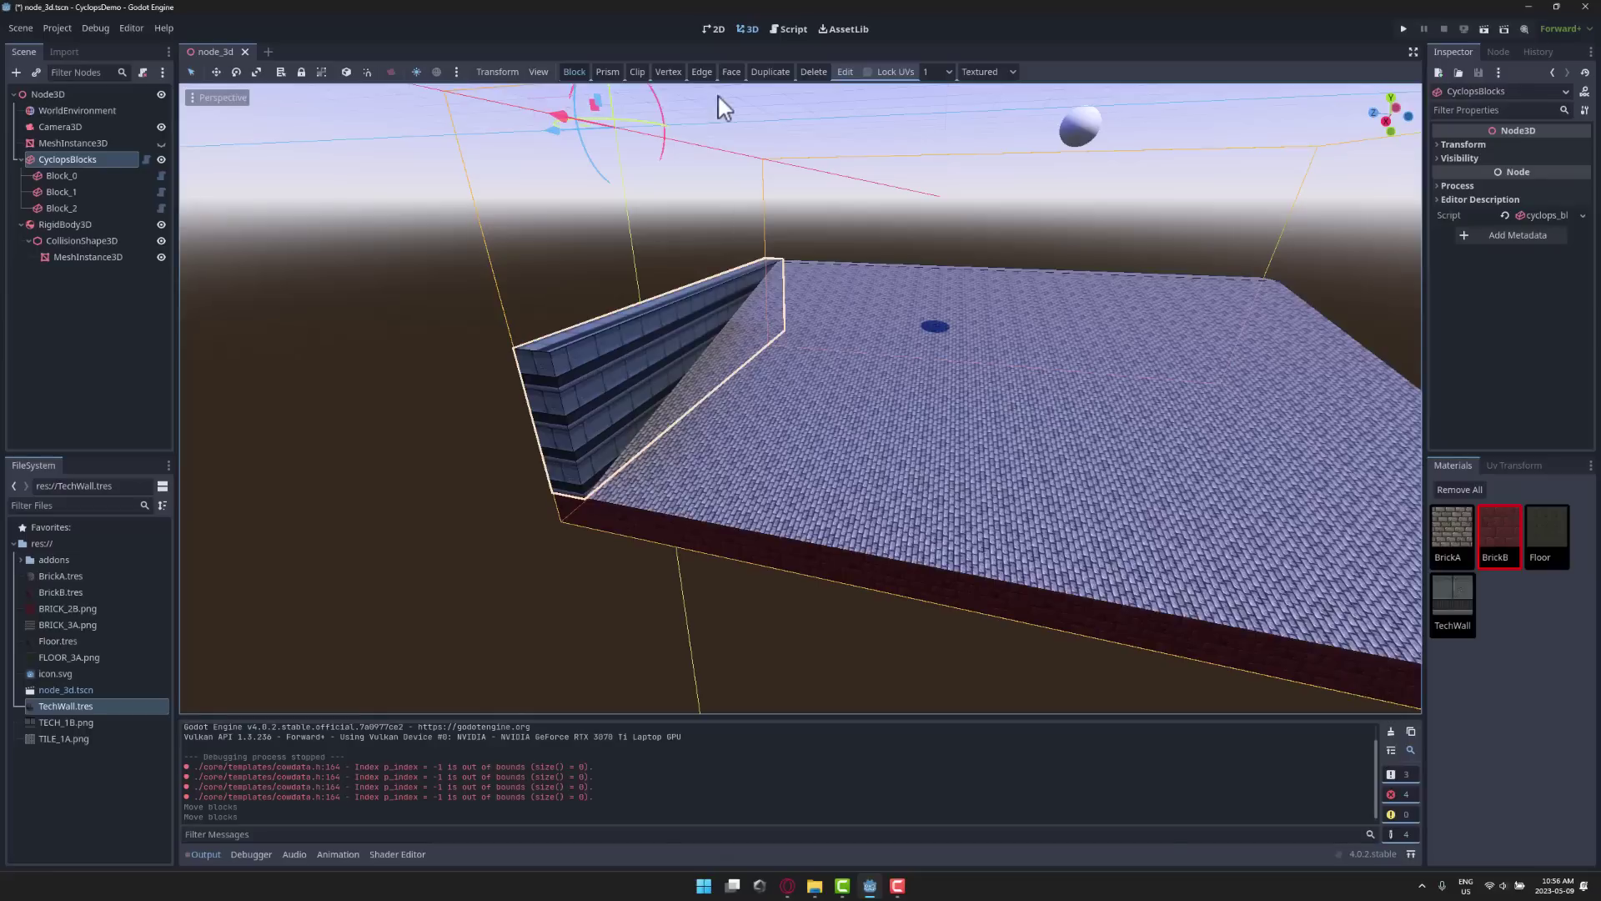
Rotate the tech wall block 90 degrees counterclockwise about X and back 90 degrees clockwise
click(845, 71)
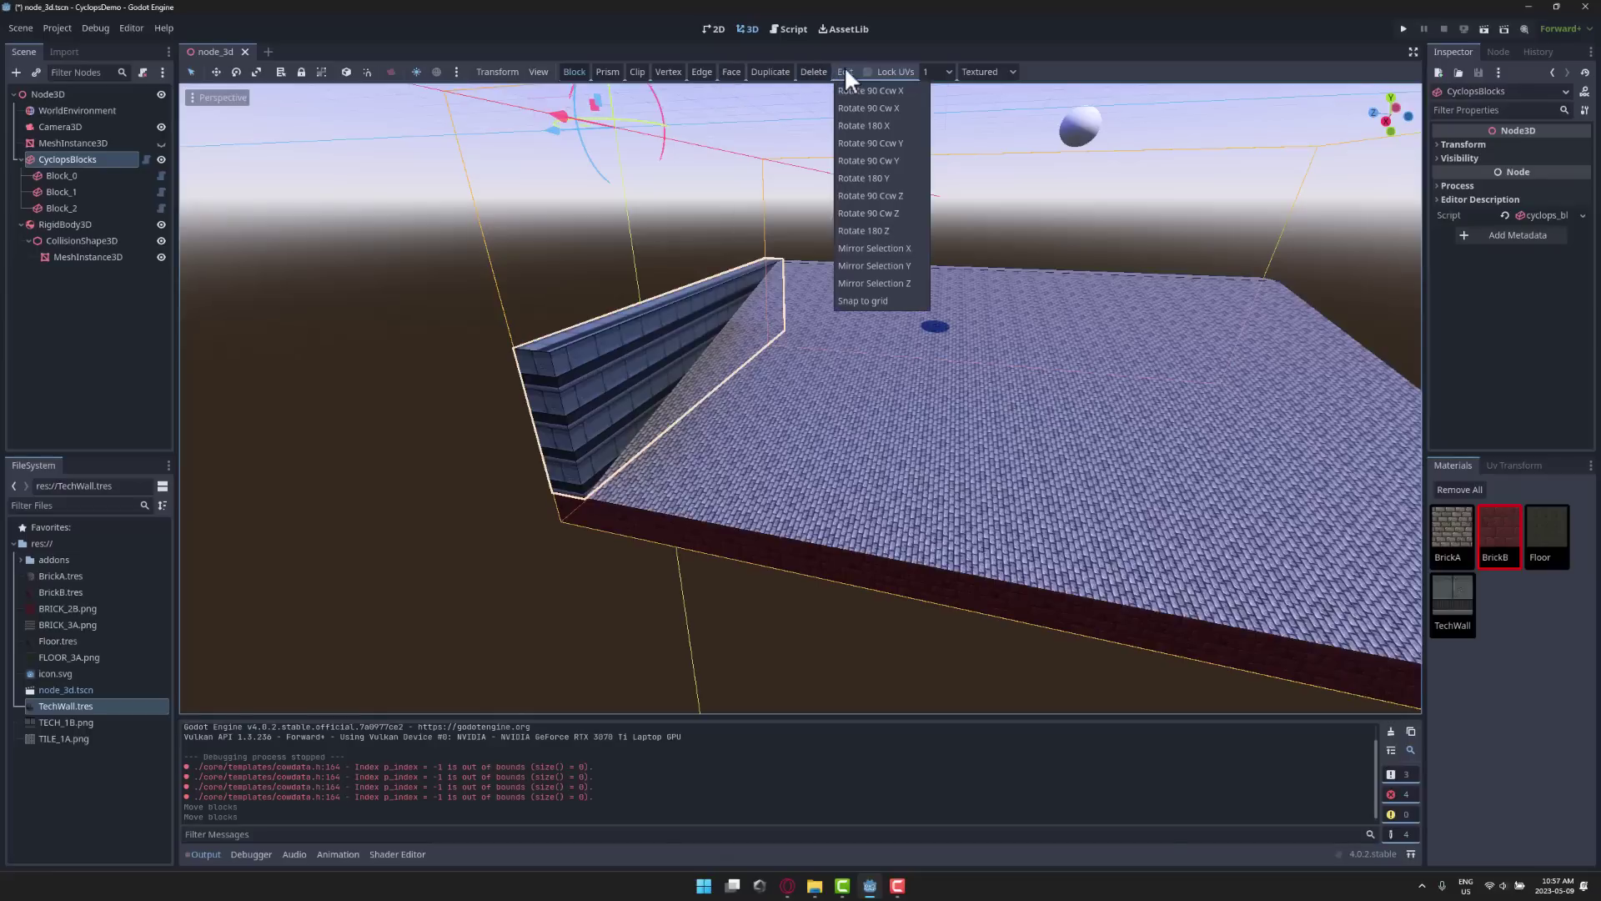
click(864, 96)
click(849, 73)
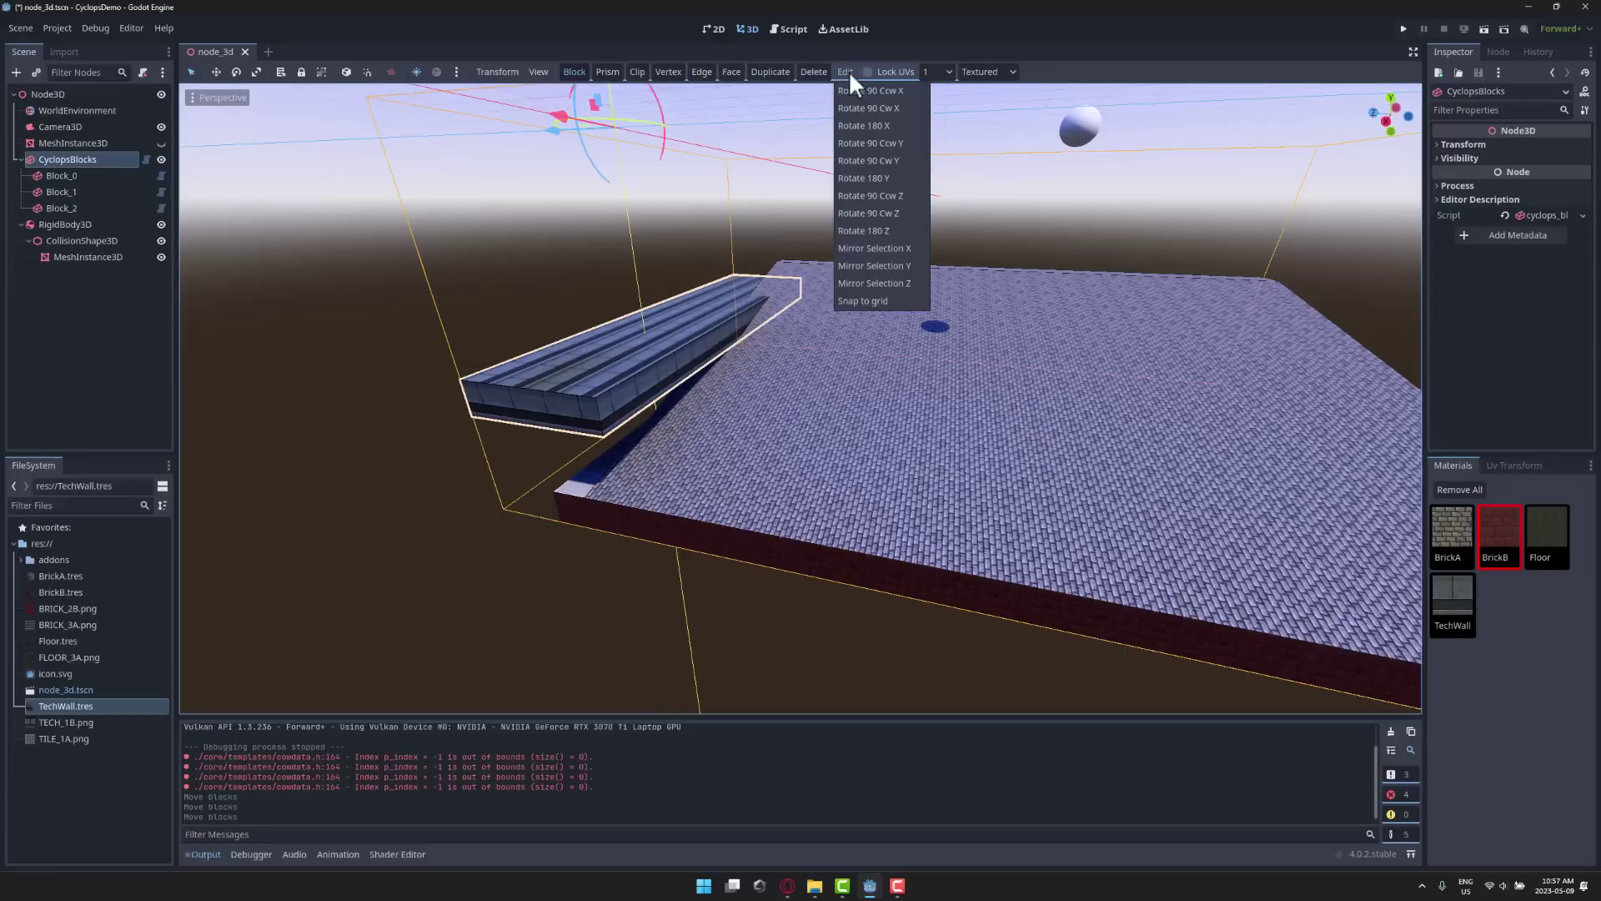
click(860, 112)
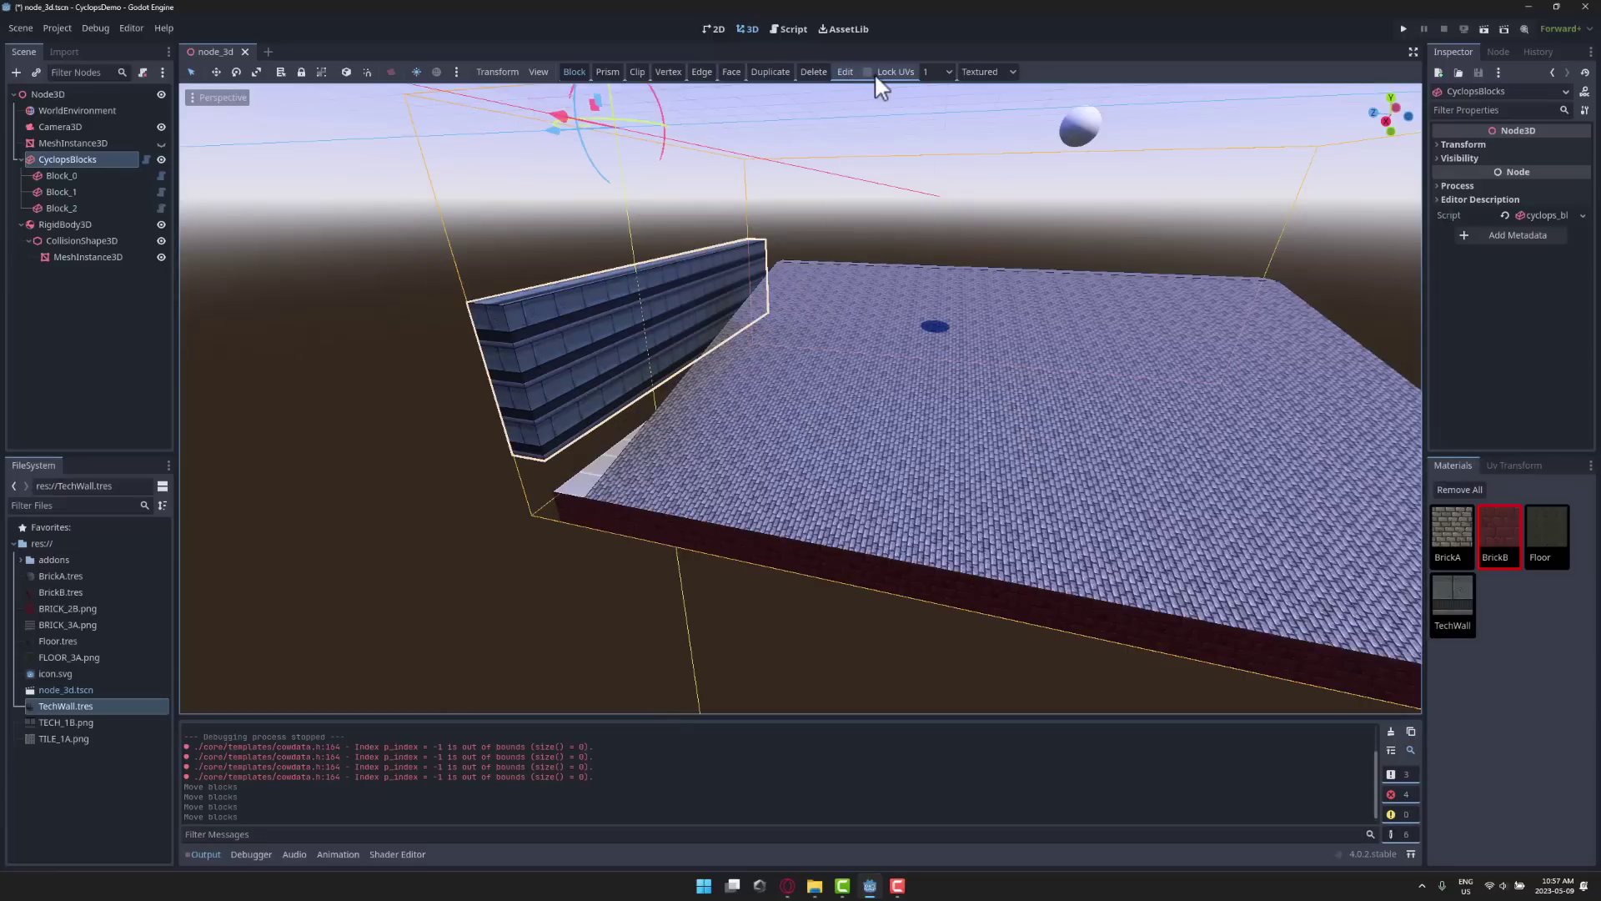
Switch the block display mode to Wireframe and back to Textured
click(975, 71)
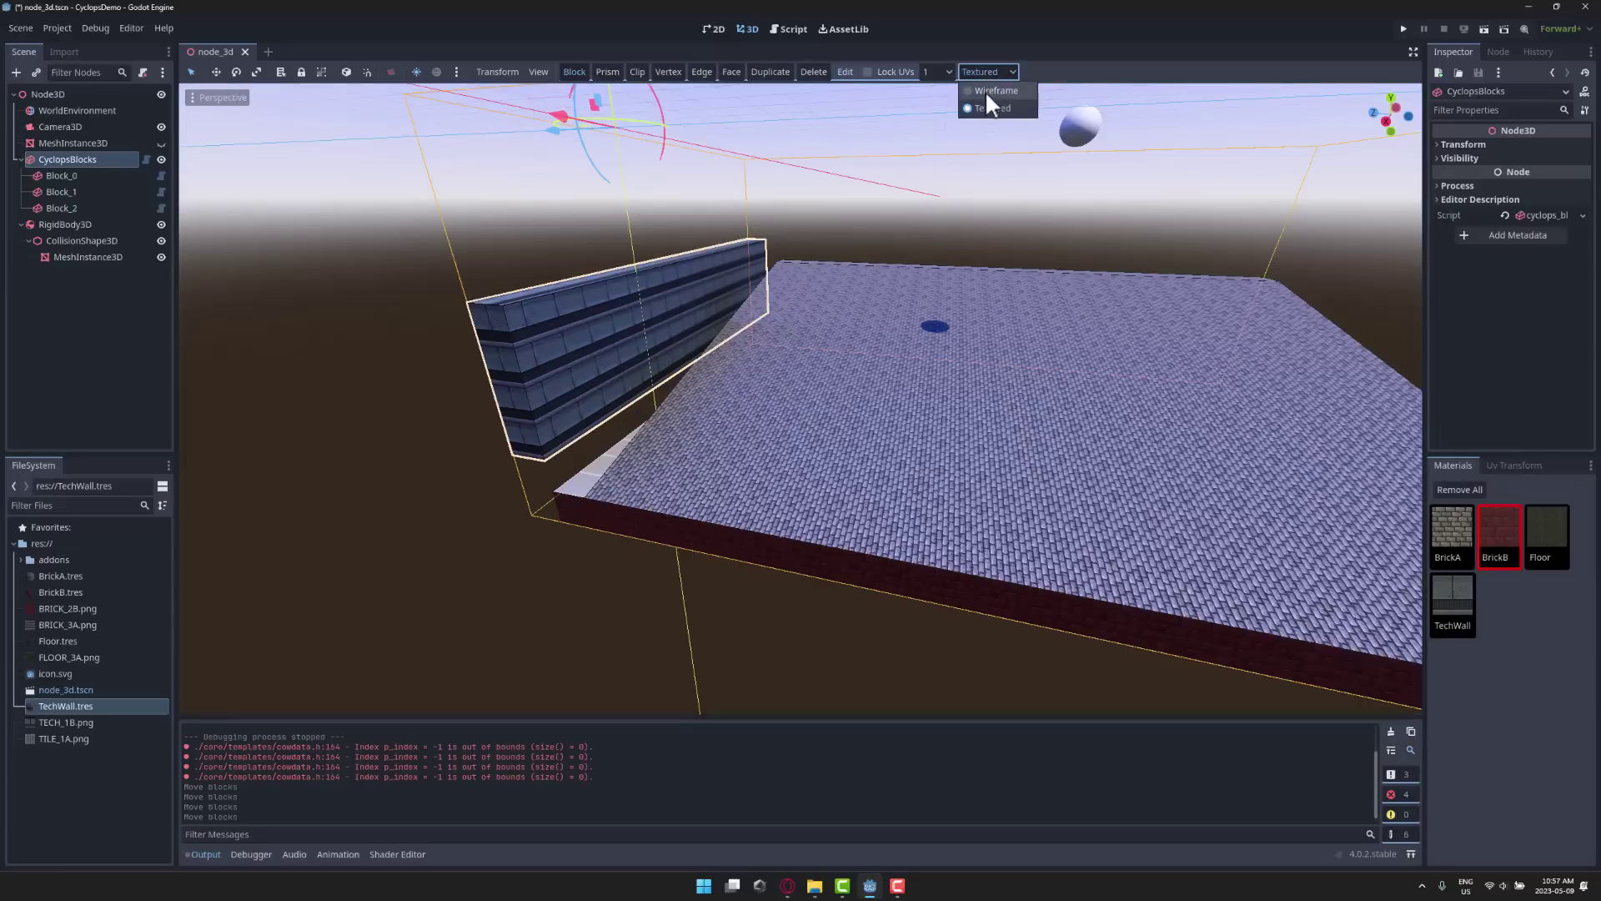
click(984, 90)
click(987, 72)
click(981, 107)
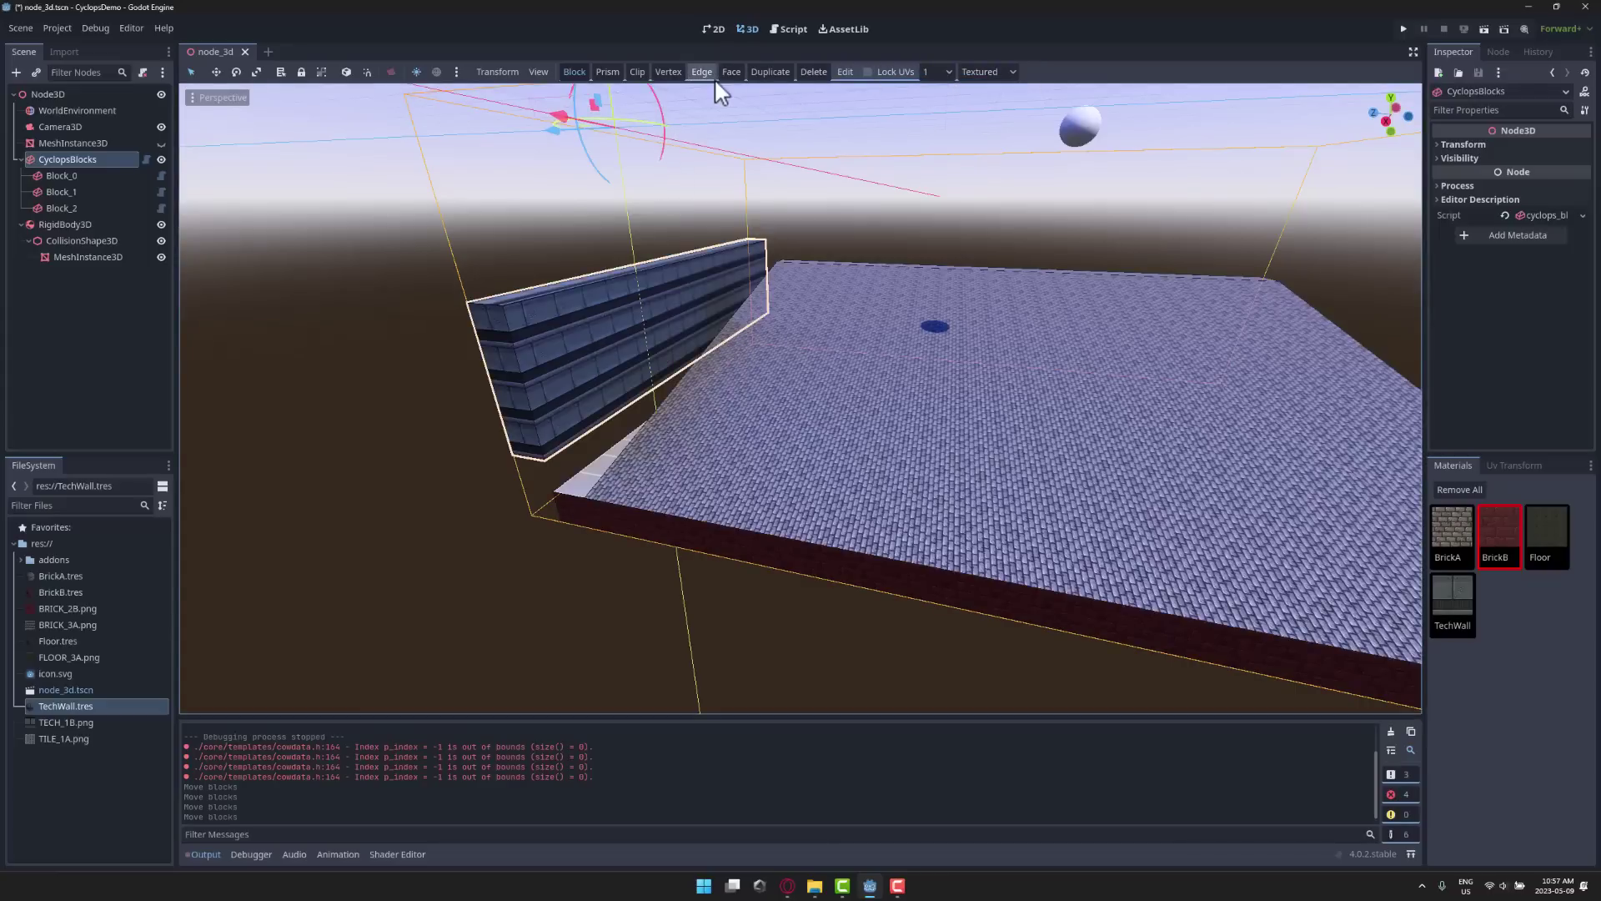
Clip the tech wall crosswise near the middle of its length to split it into two blocks
right_drag(780, 183, 585, 244)
key(w)
key(w)
key(e)
key(s)
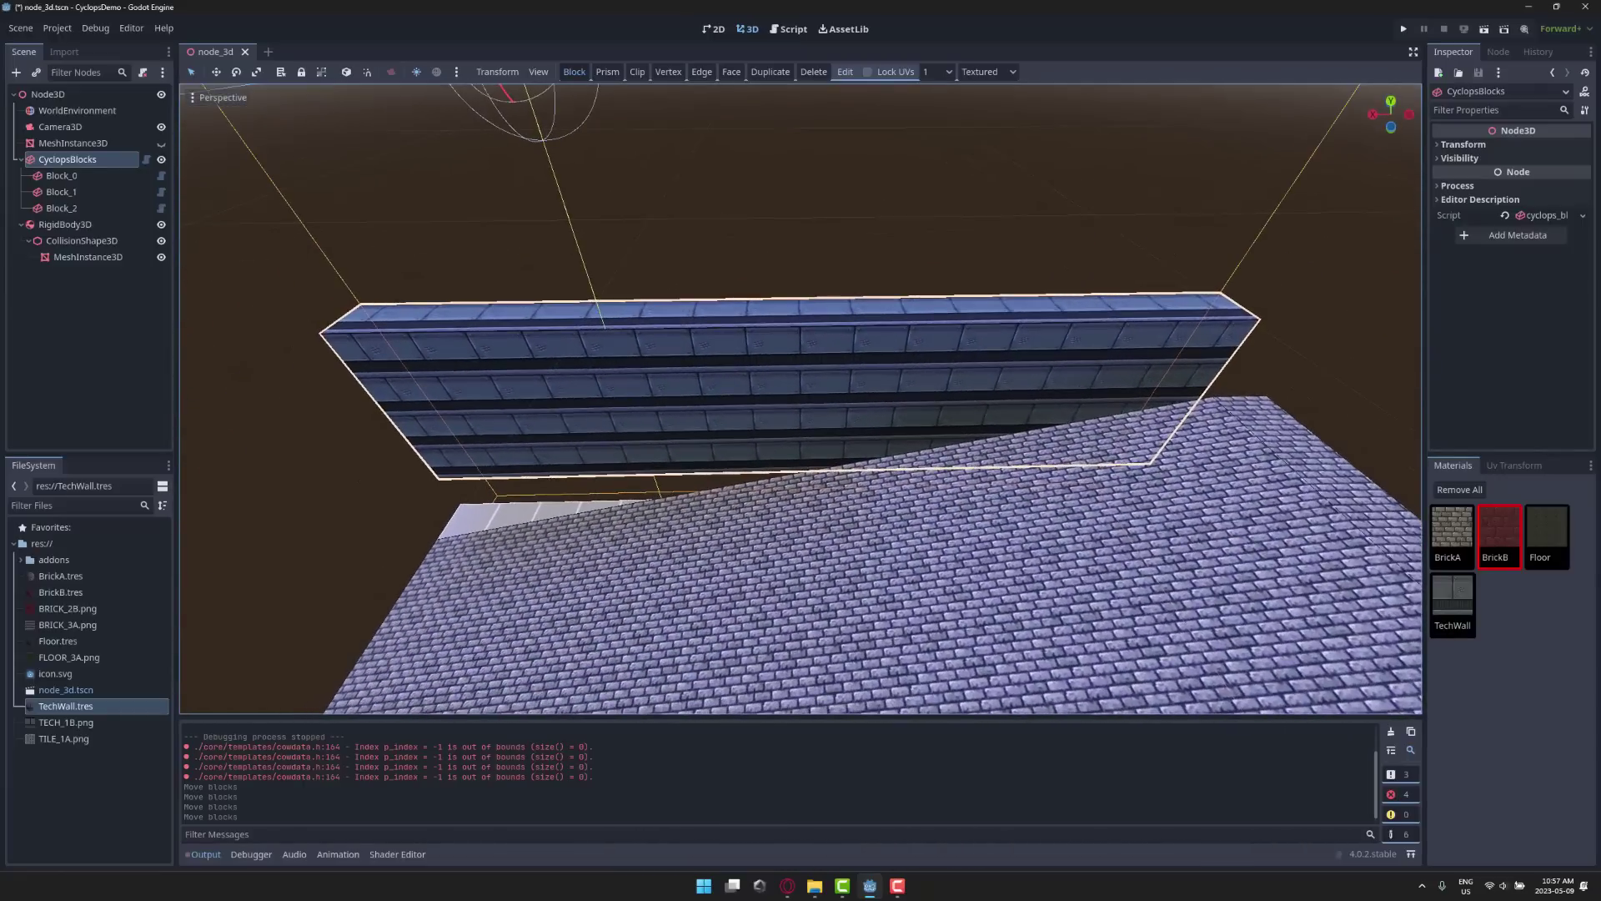
click(639, 73)
click(740, 328)
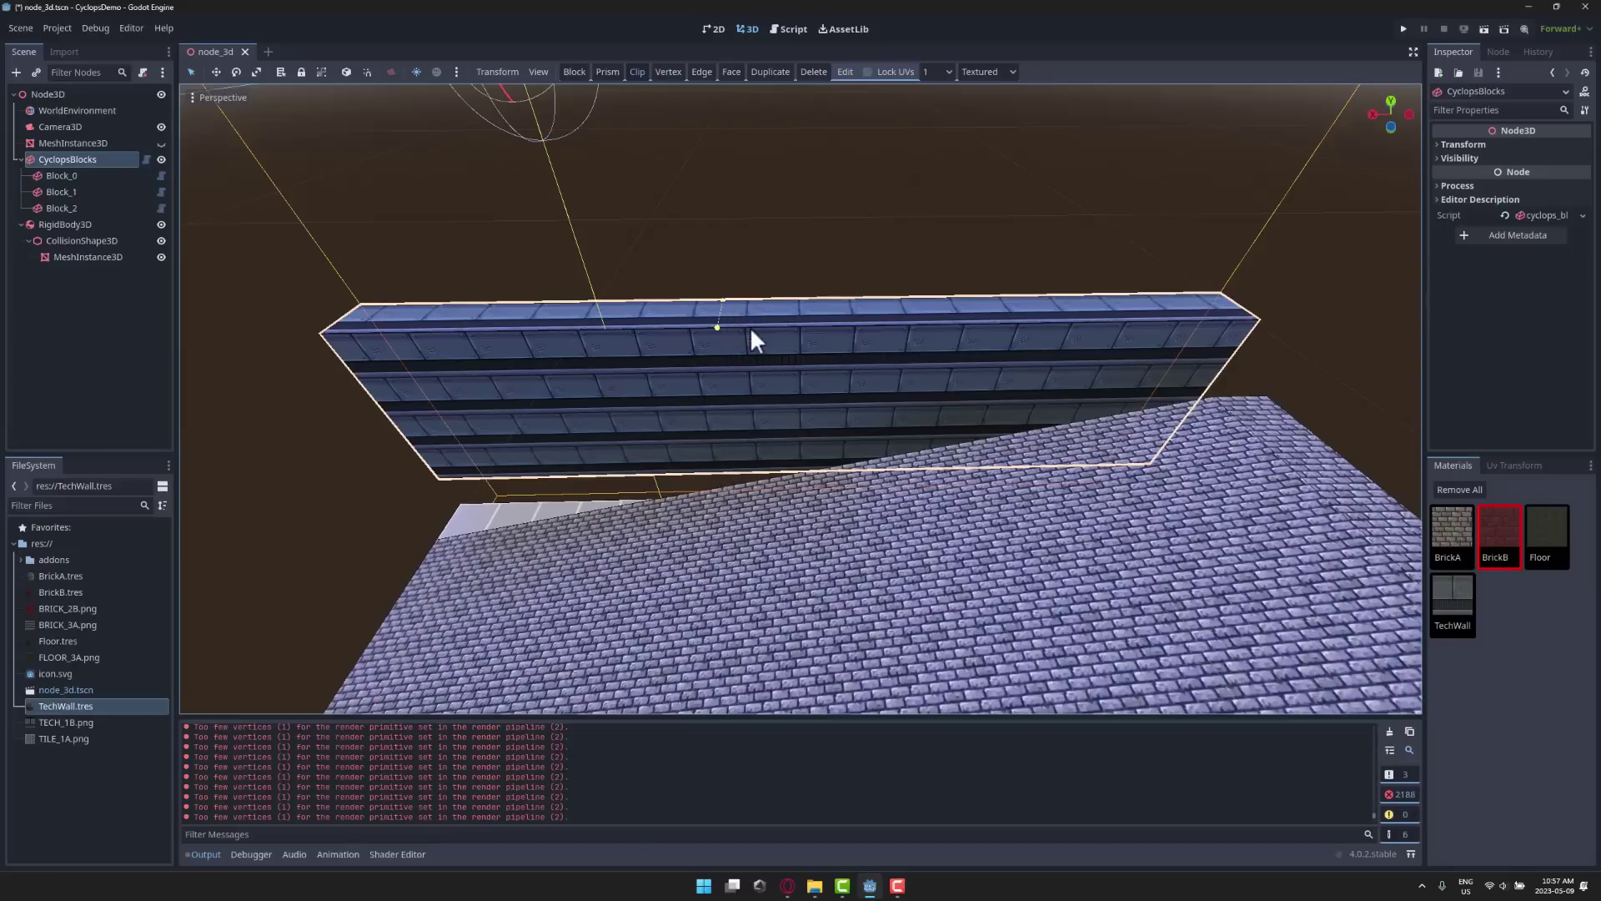
key(Return)
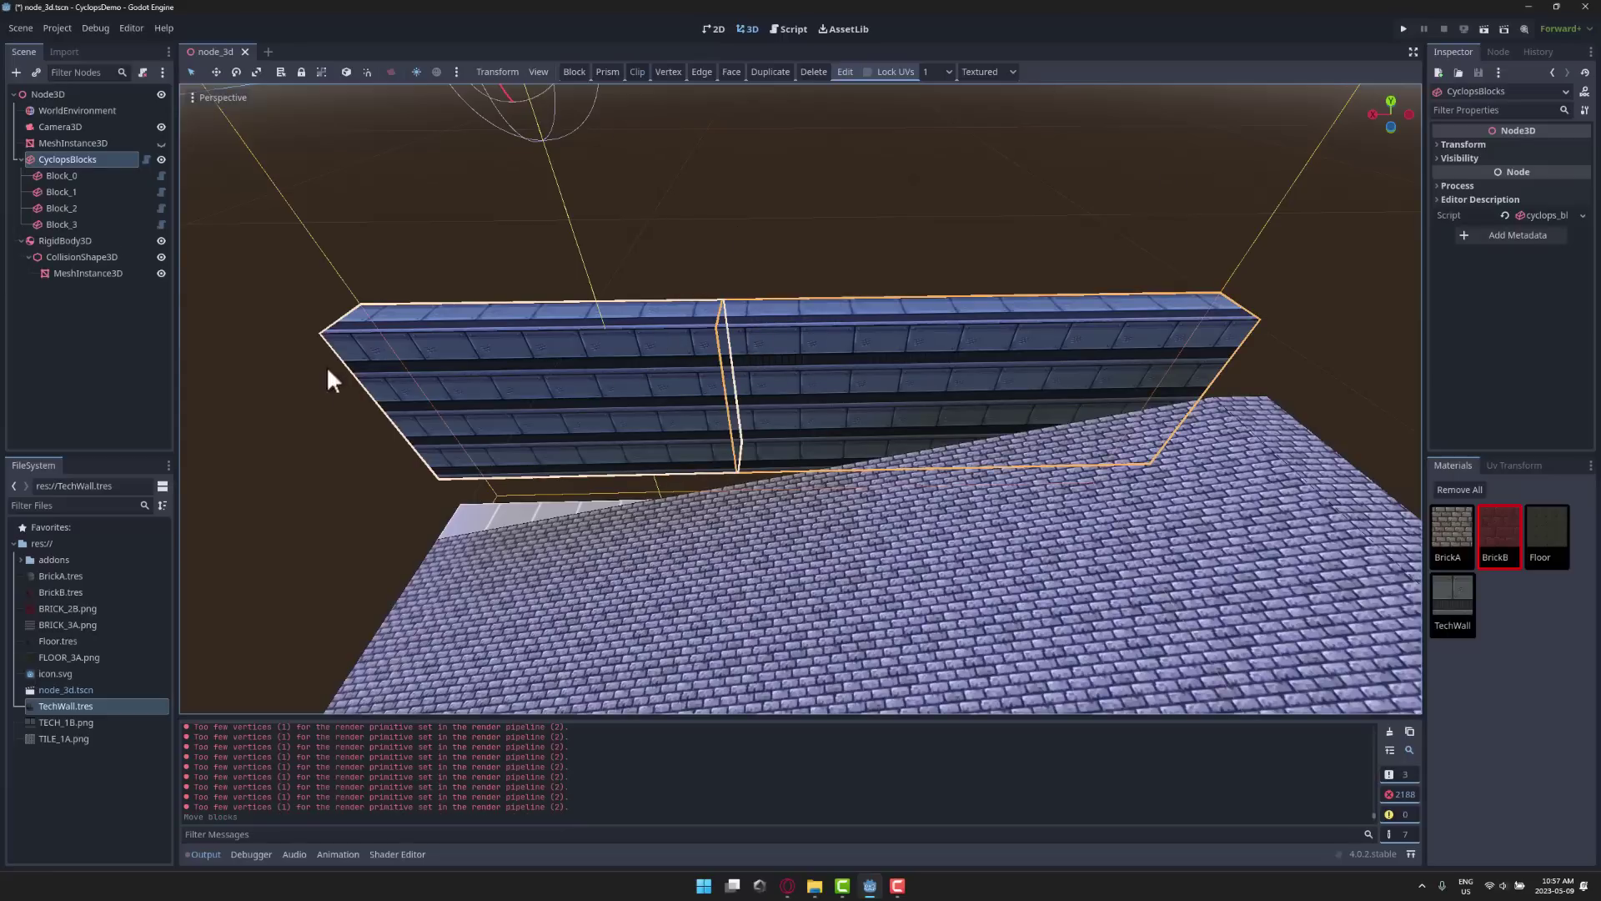
Apply the BrickA material to the slope-facing face of the shorter wall section and pull that face's top edge outward
click(732, 80)
click(607, 374)
click(876, 372)
click(607, 404)
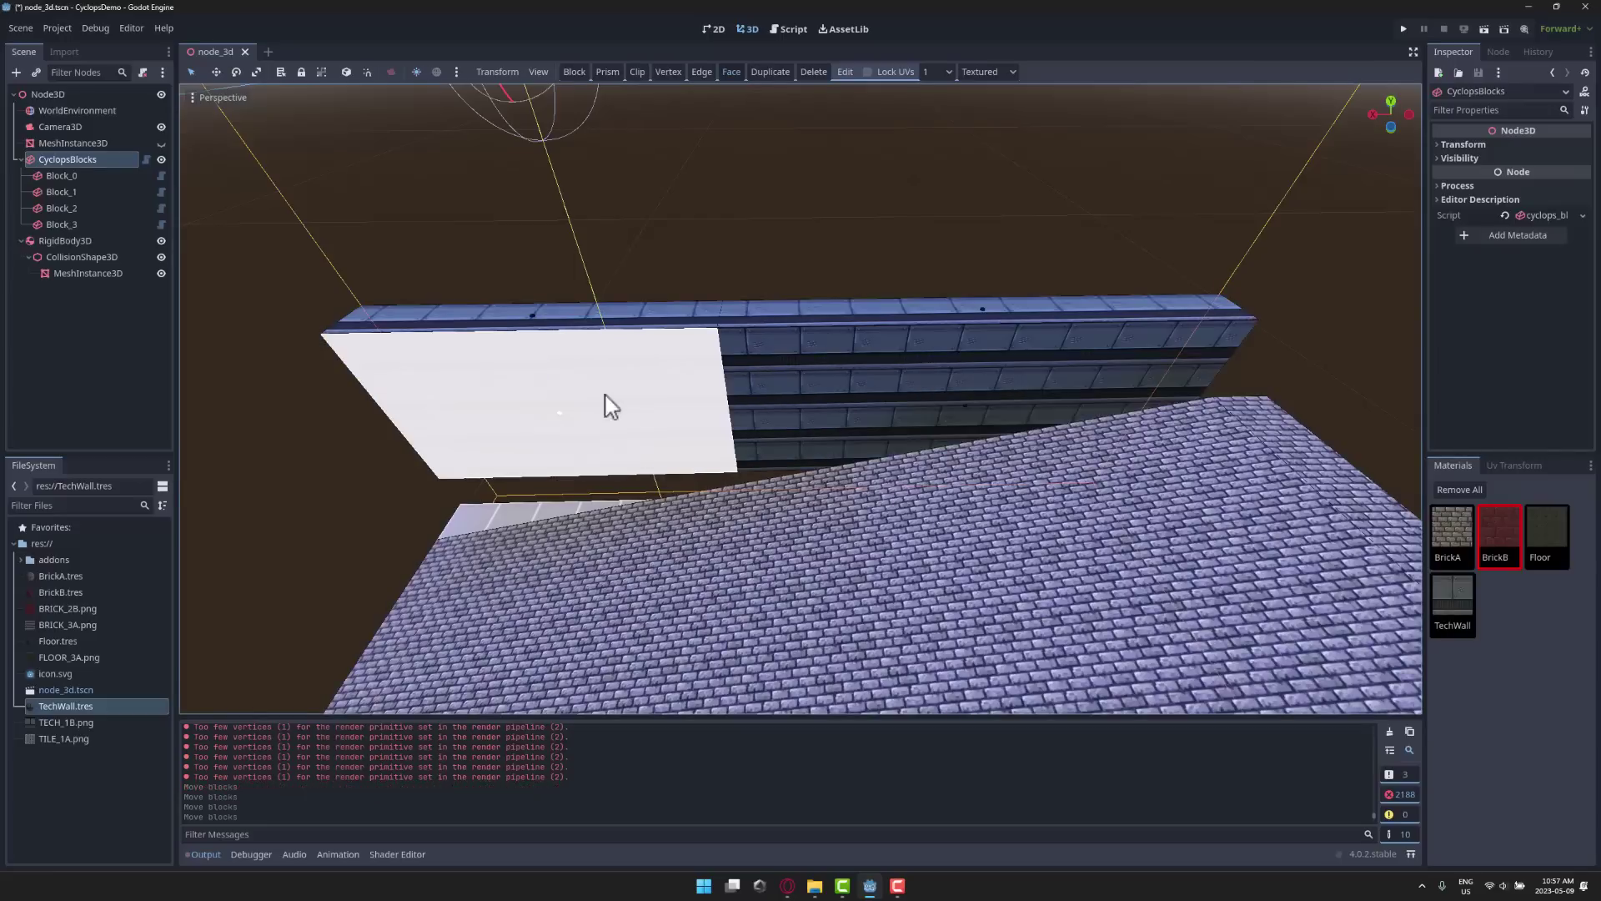
click(1455, 523)
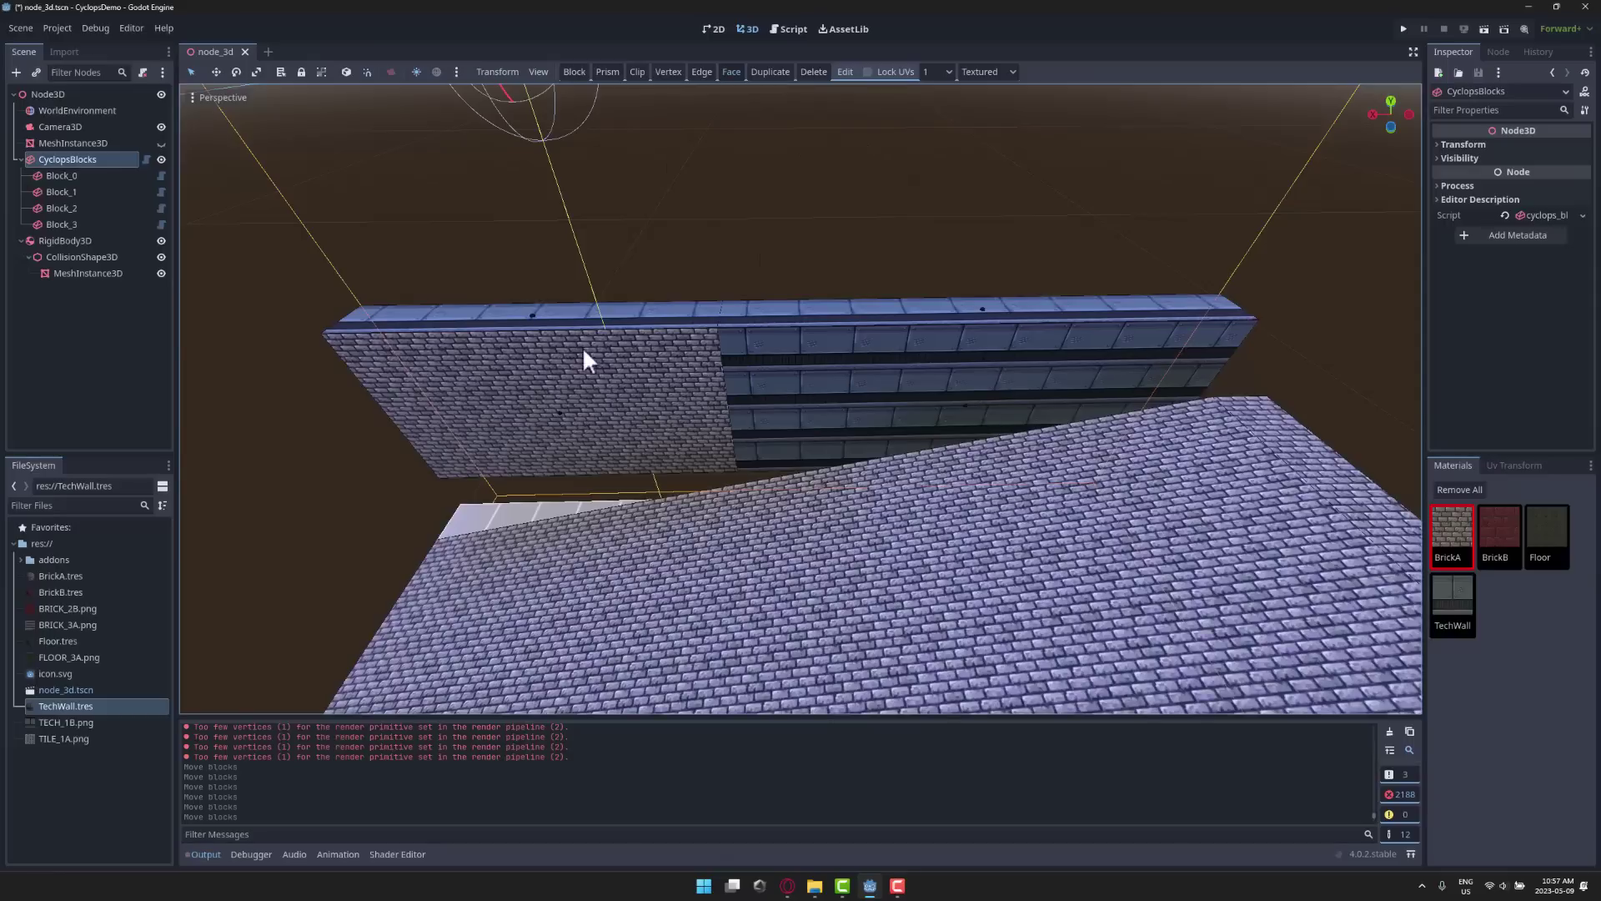
click(700, 72)
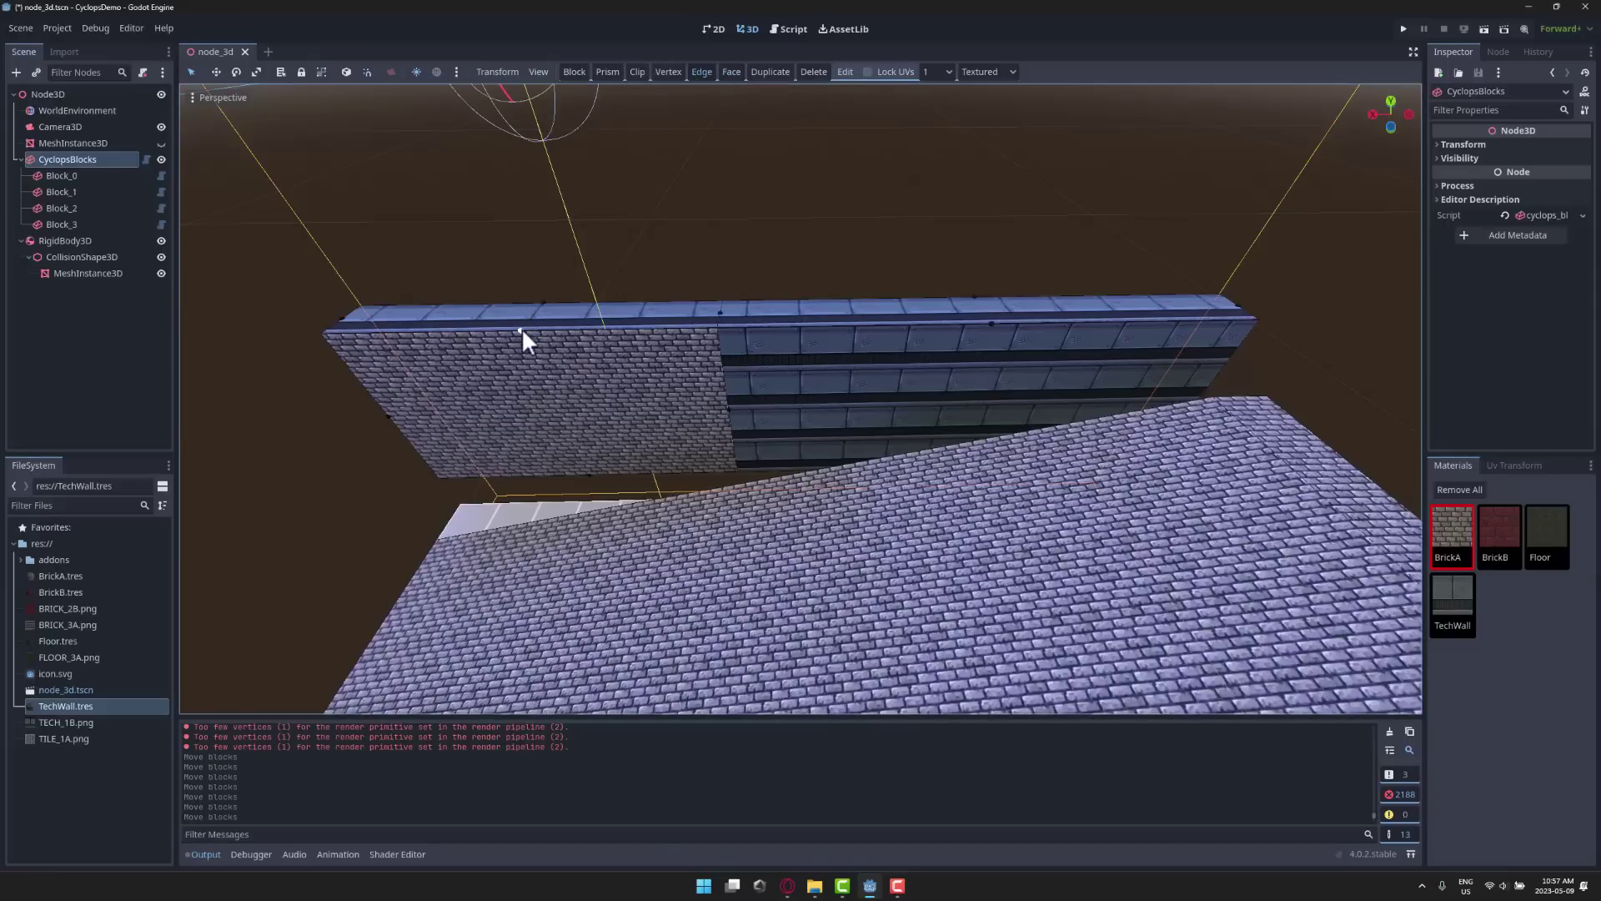
drag(523, 332, 469, 374)
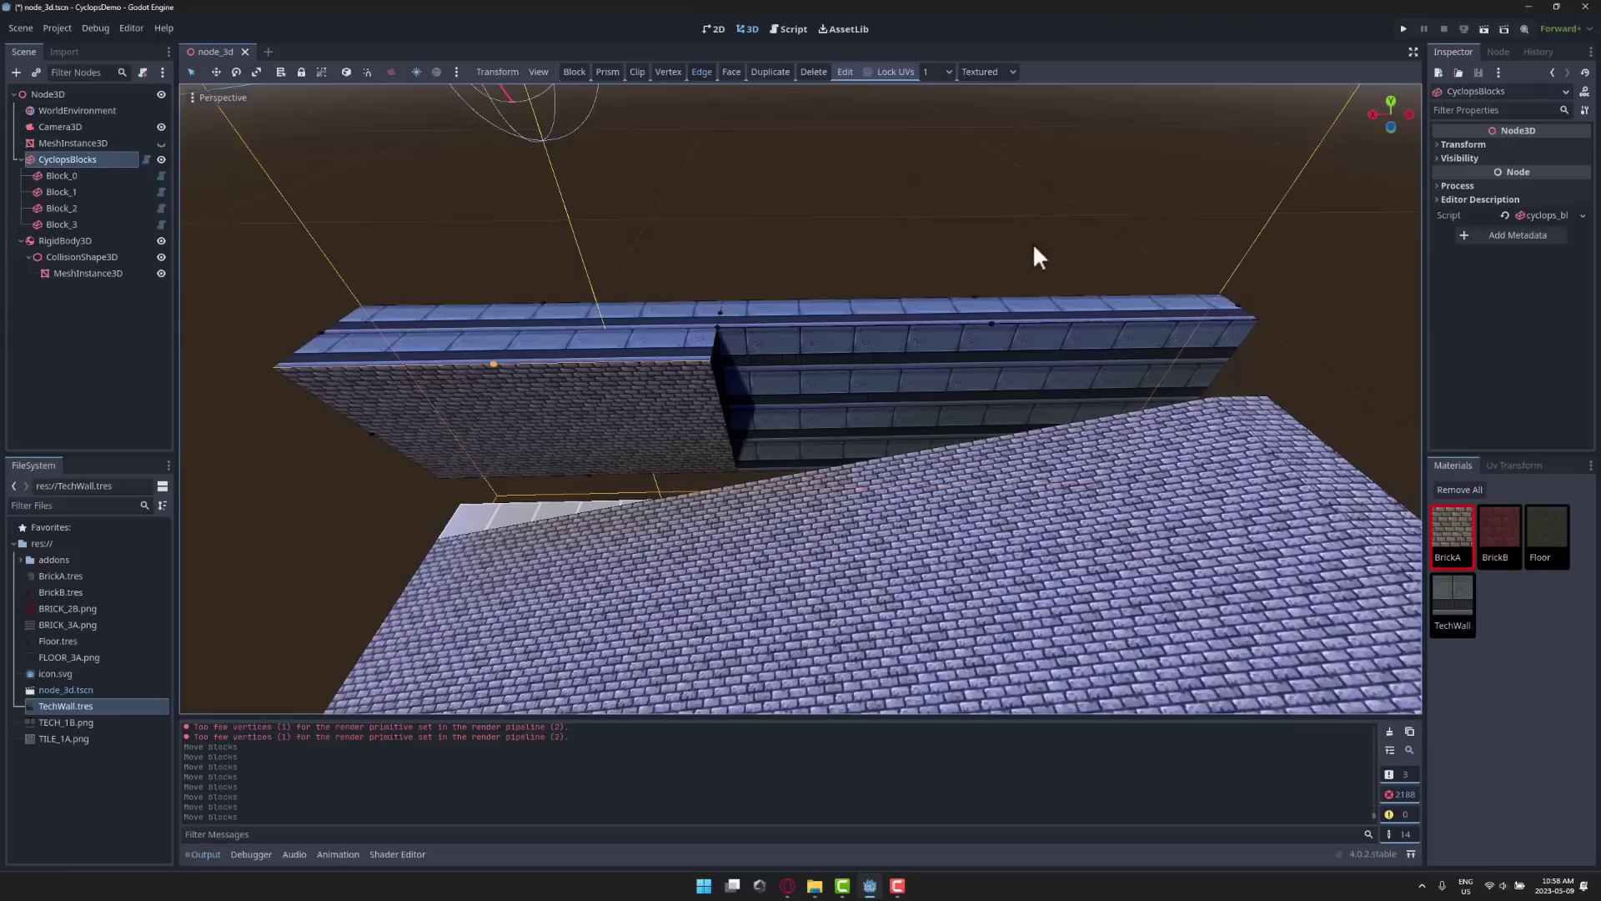
Select the whole sloped brick block with the Block tool and apply the BrickB material to it
key(s)
right_drag(882, 324, 1188, 338)
right_drag(1001, 367, 889, 337)
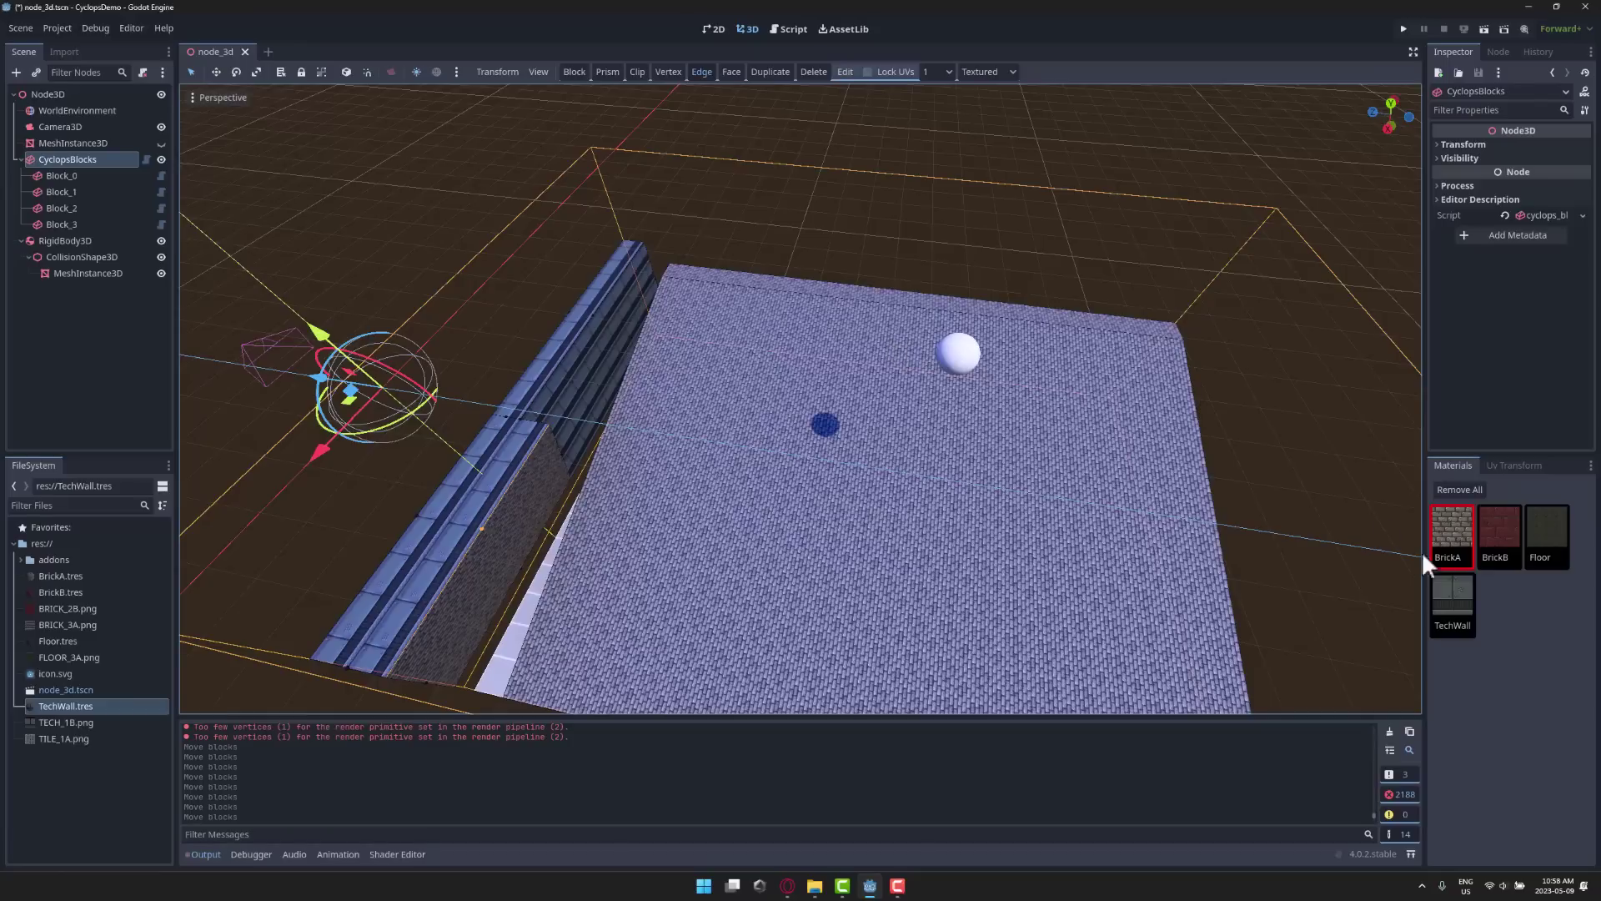
click(961, 523)
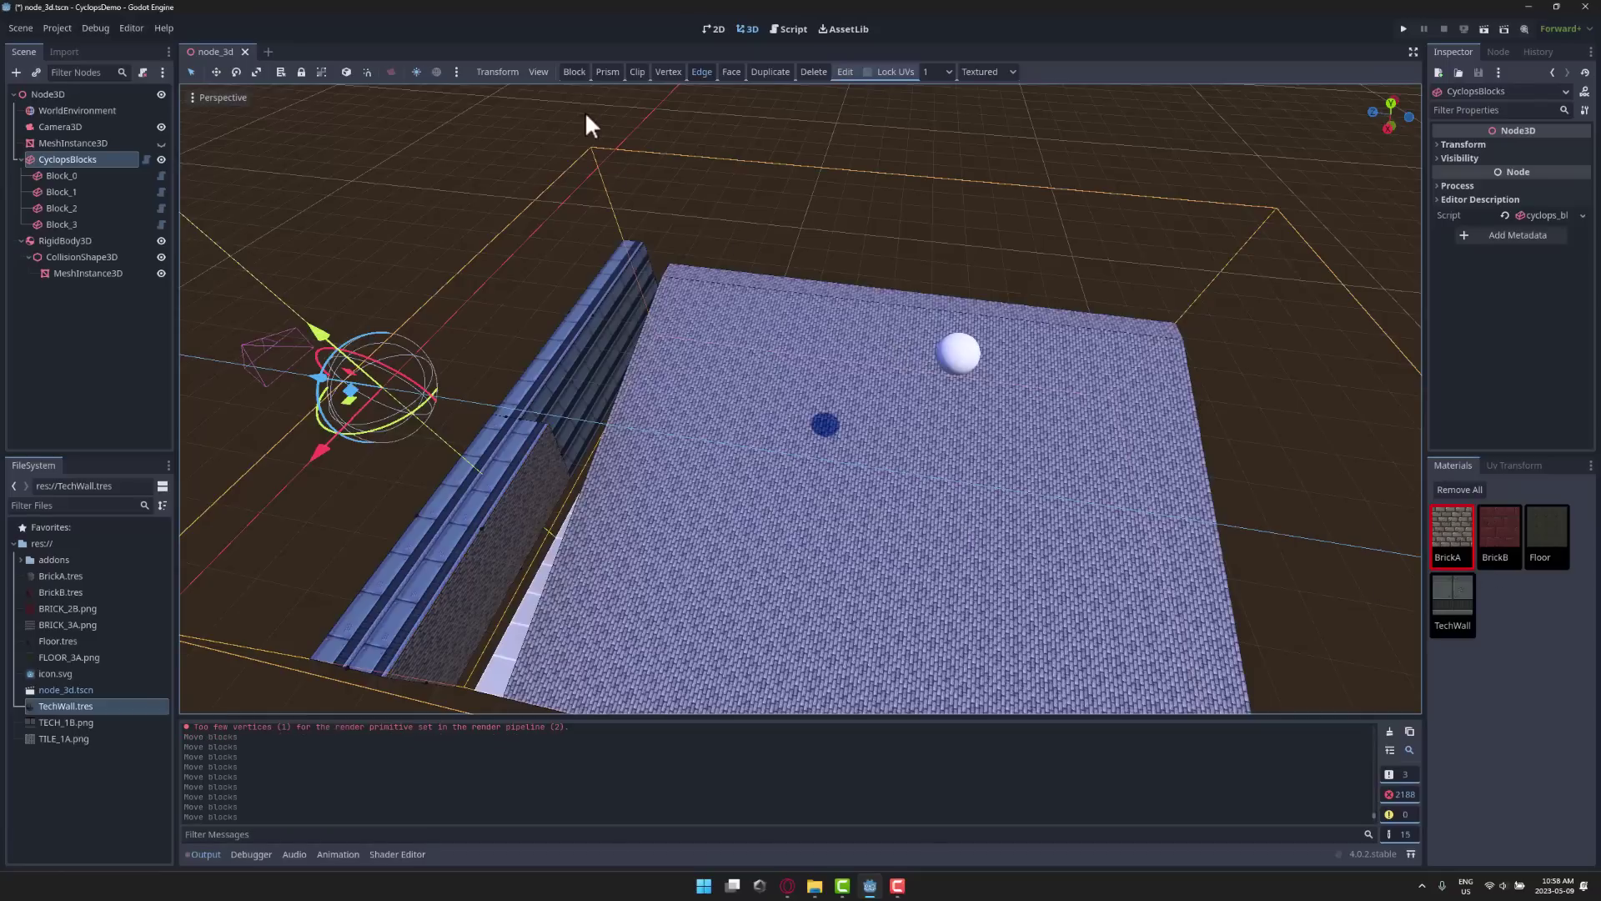
click(582, 78)
click(997, 457)
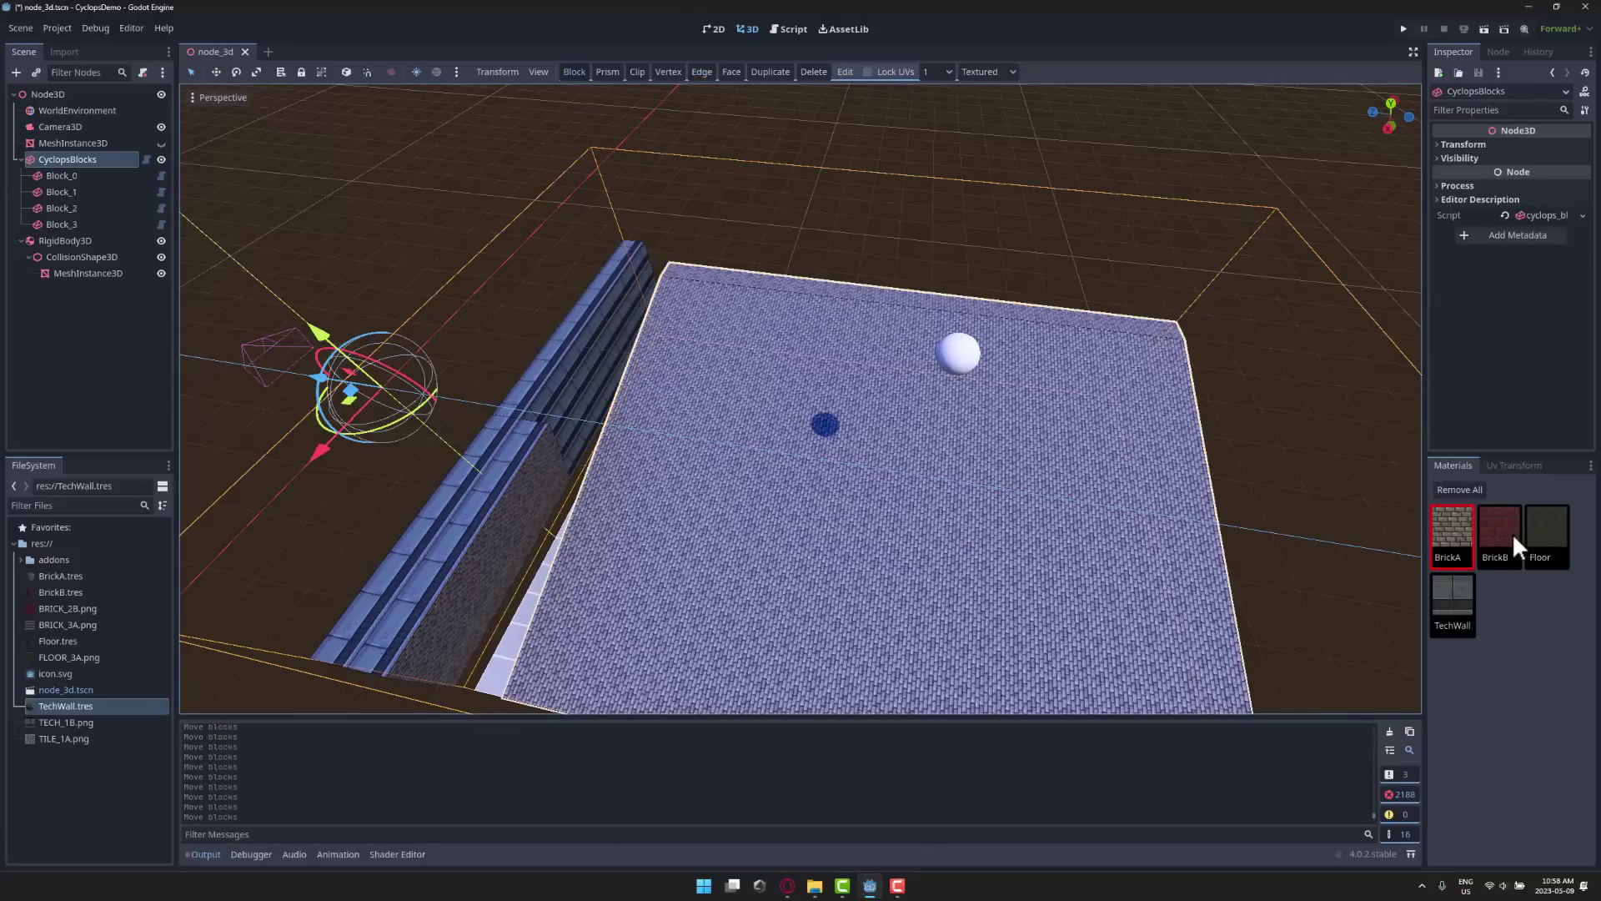
click(1507, 527)
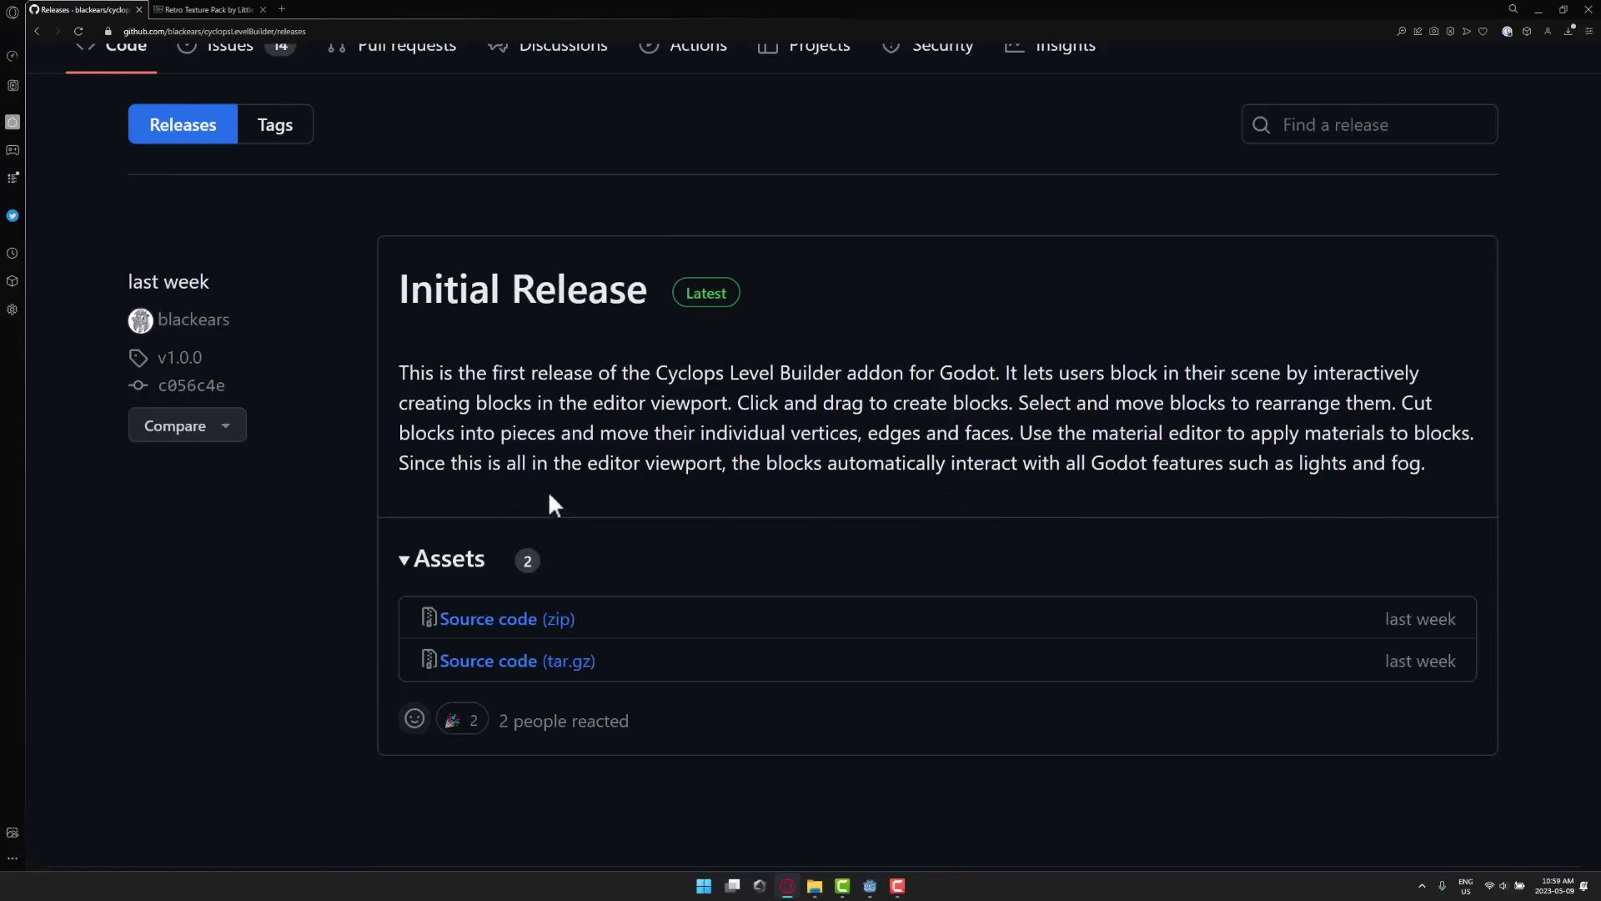
Return to the Cyclops Level Builder repository's README and open its usage documentation
key(alt+Left)
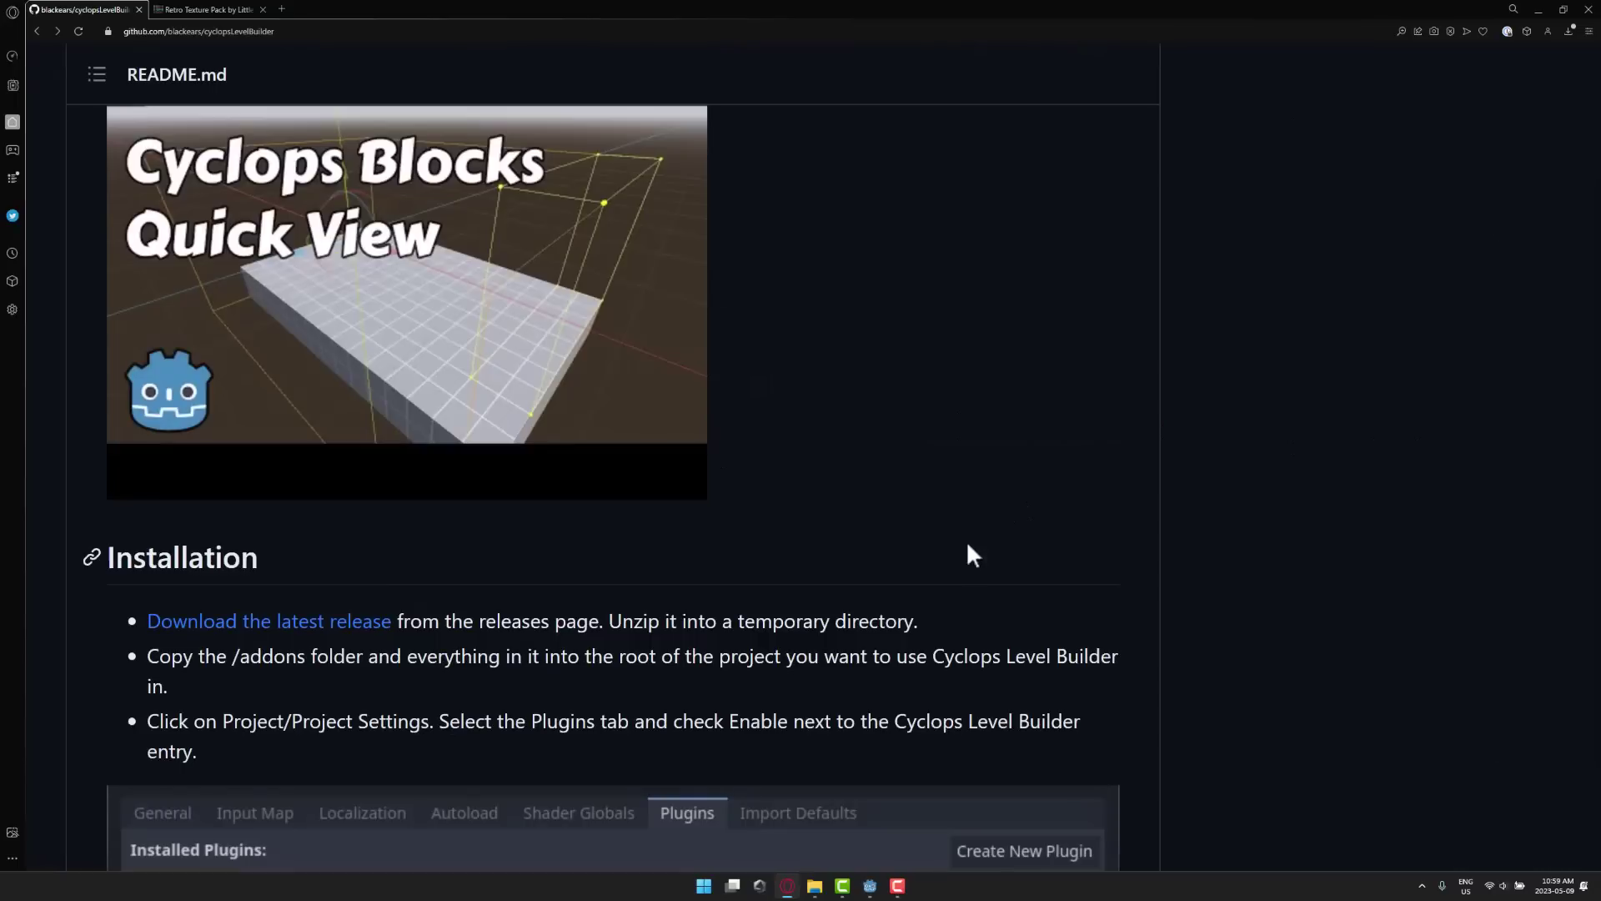
scroll(959, 566, down, 1)
scroll(959, 563, up, 6)
scroll(958, 560, down, 4)
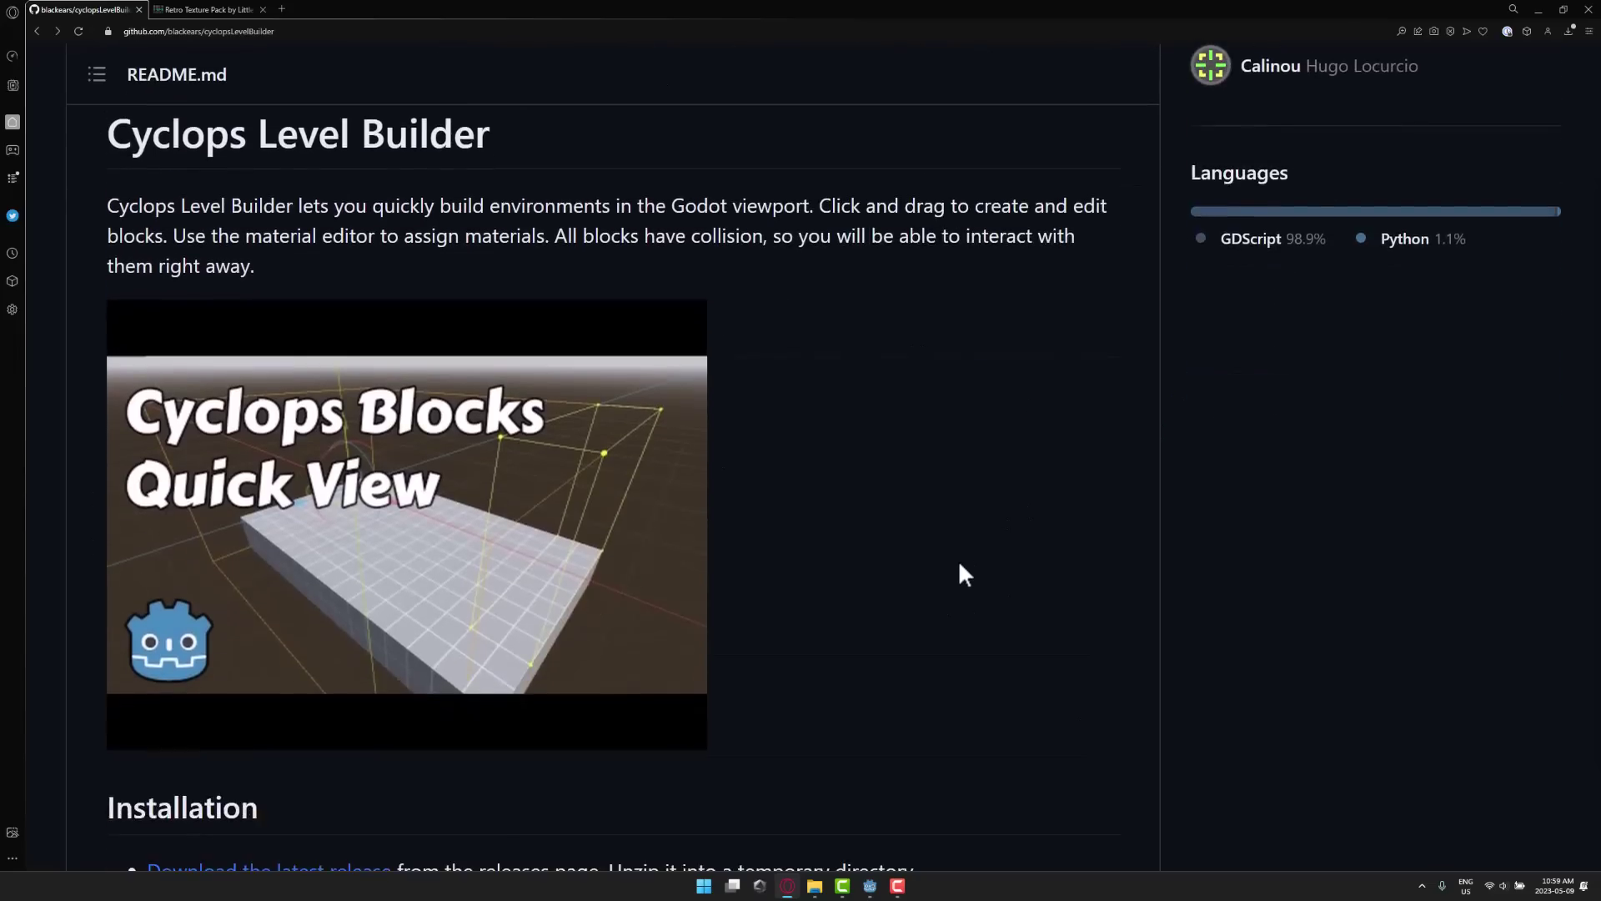
scroll(959, 564, down, 8)
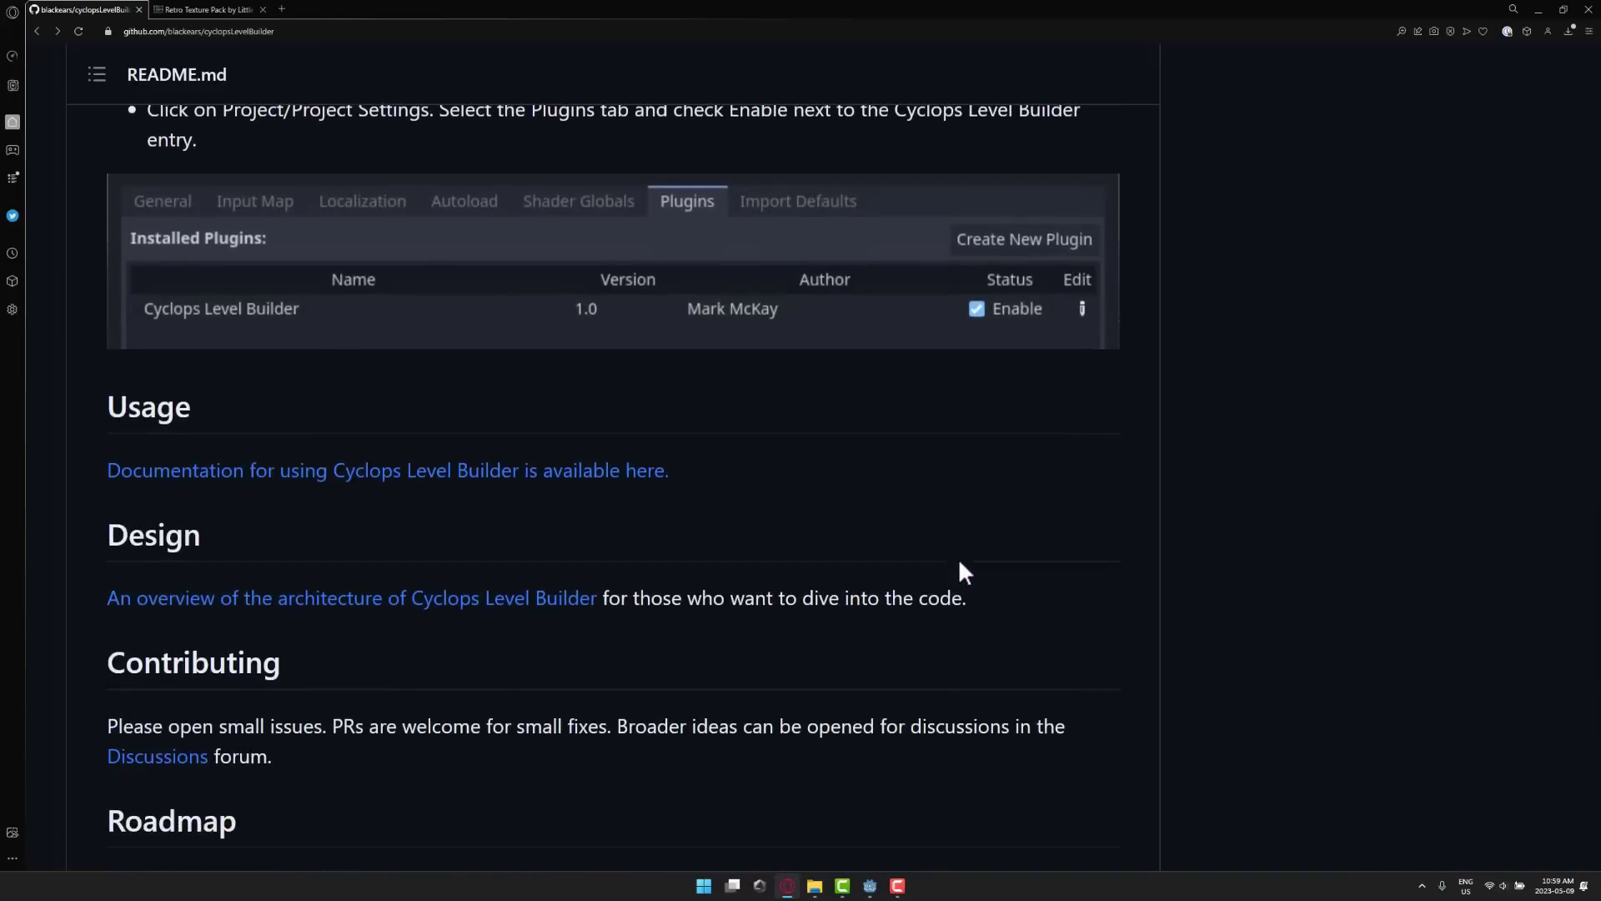
click(551, 468)
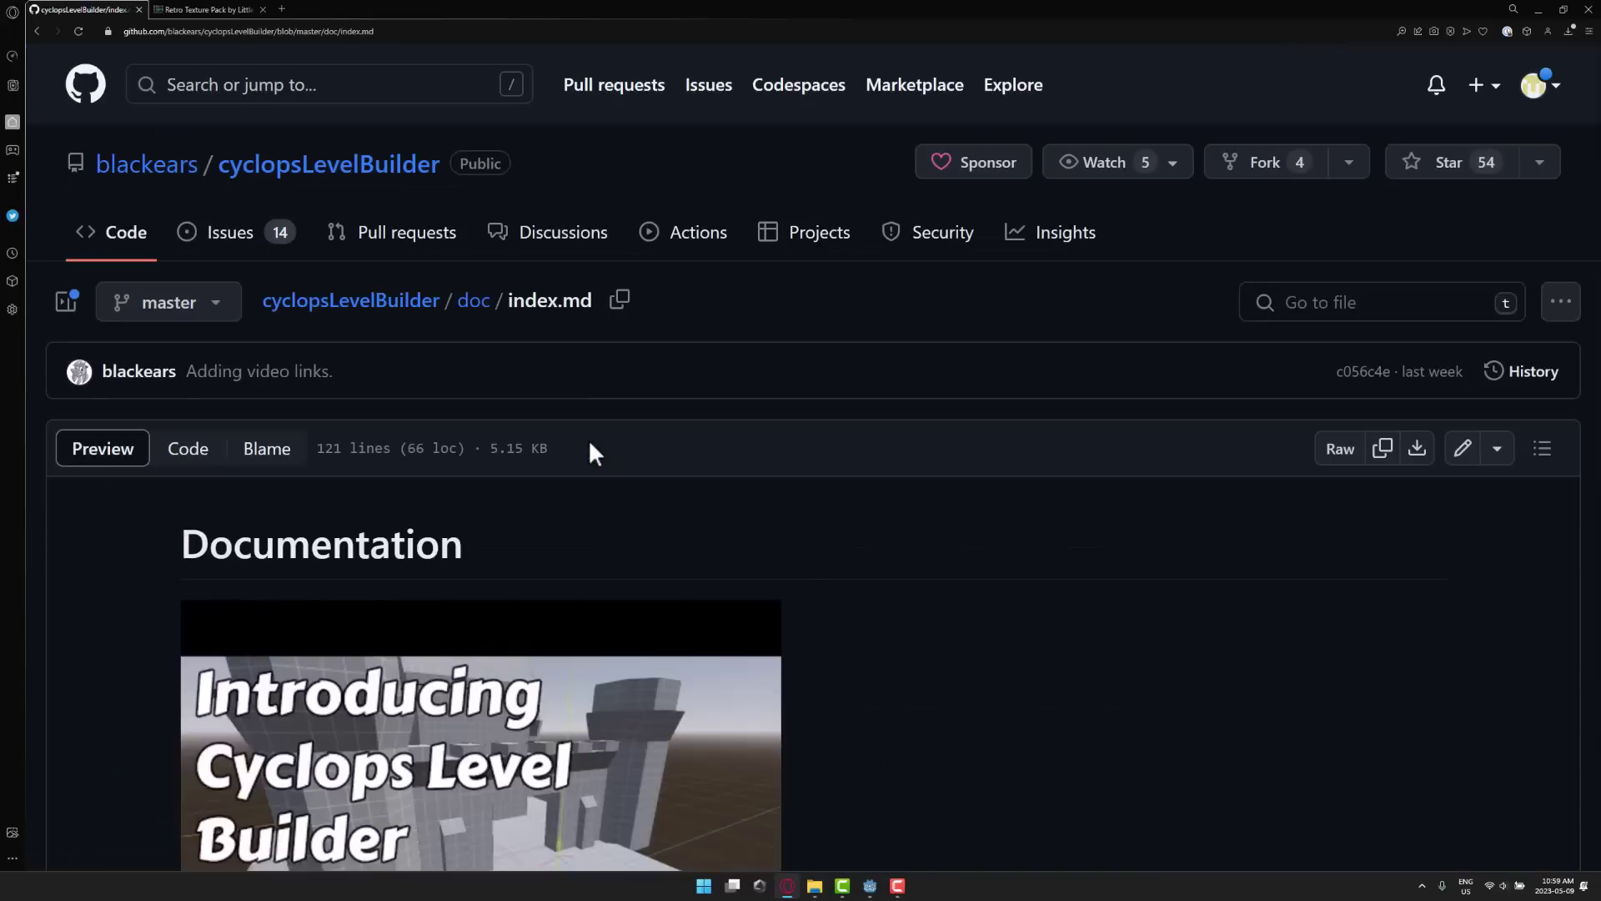
Read through the documentation's node setup, design considerations and tools sections
scroll(863, 622, down, 12)
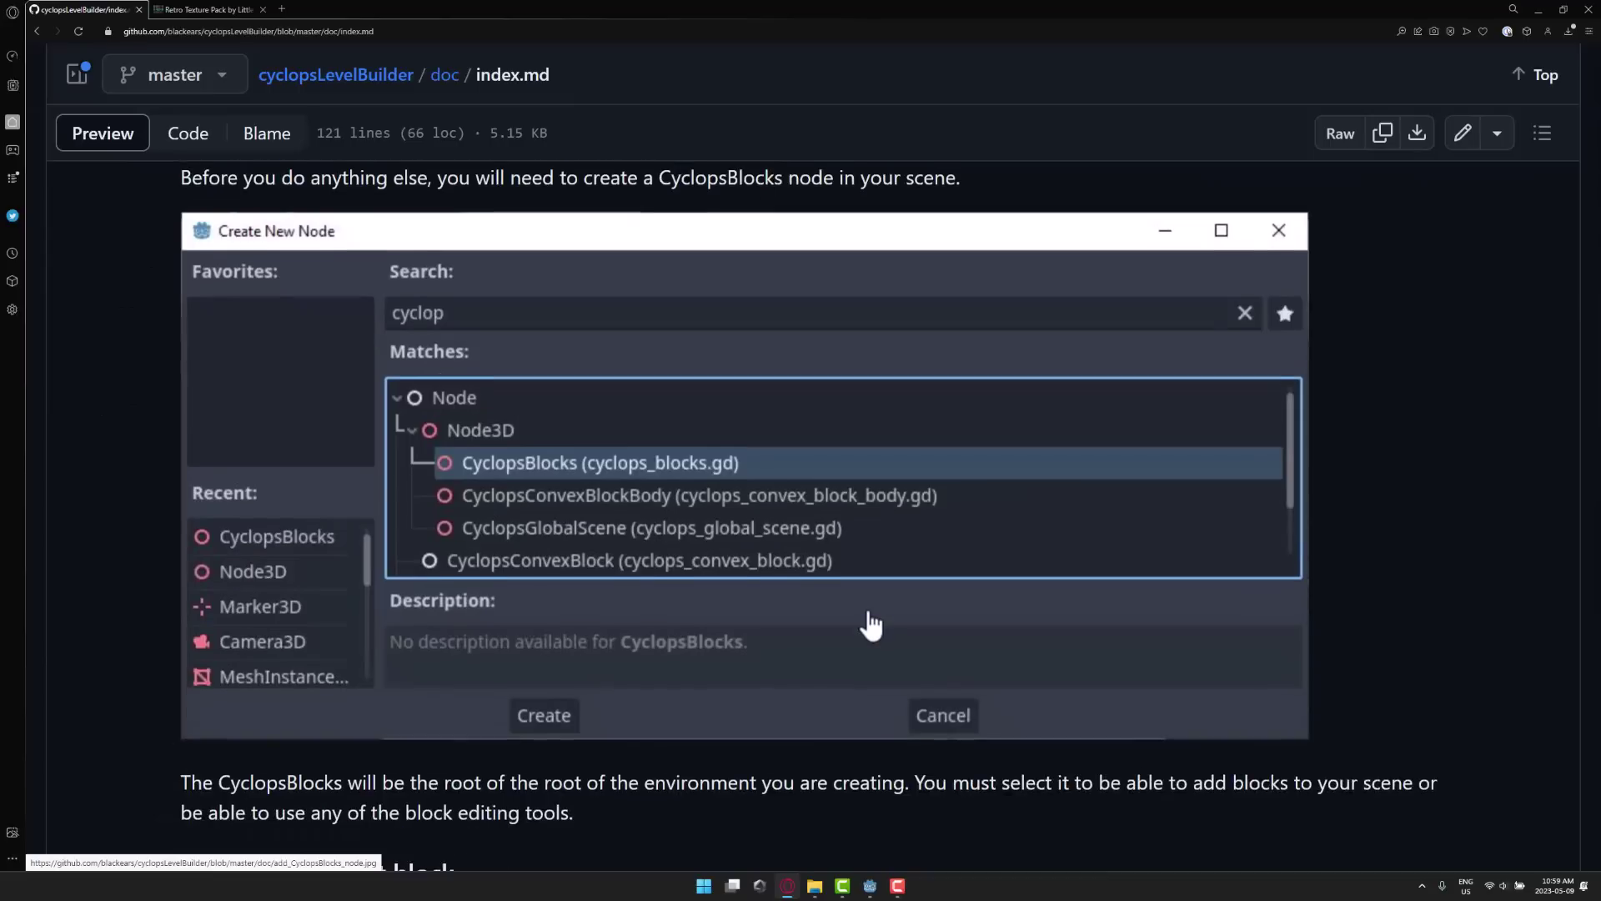
scroll(828, 593, down, 10)
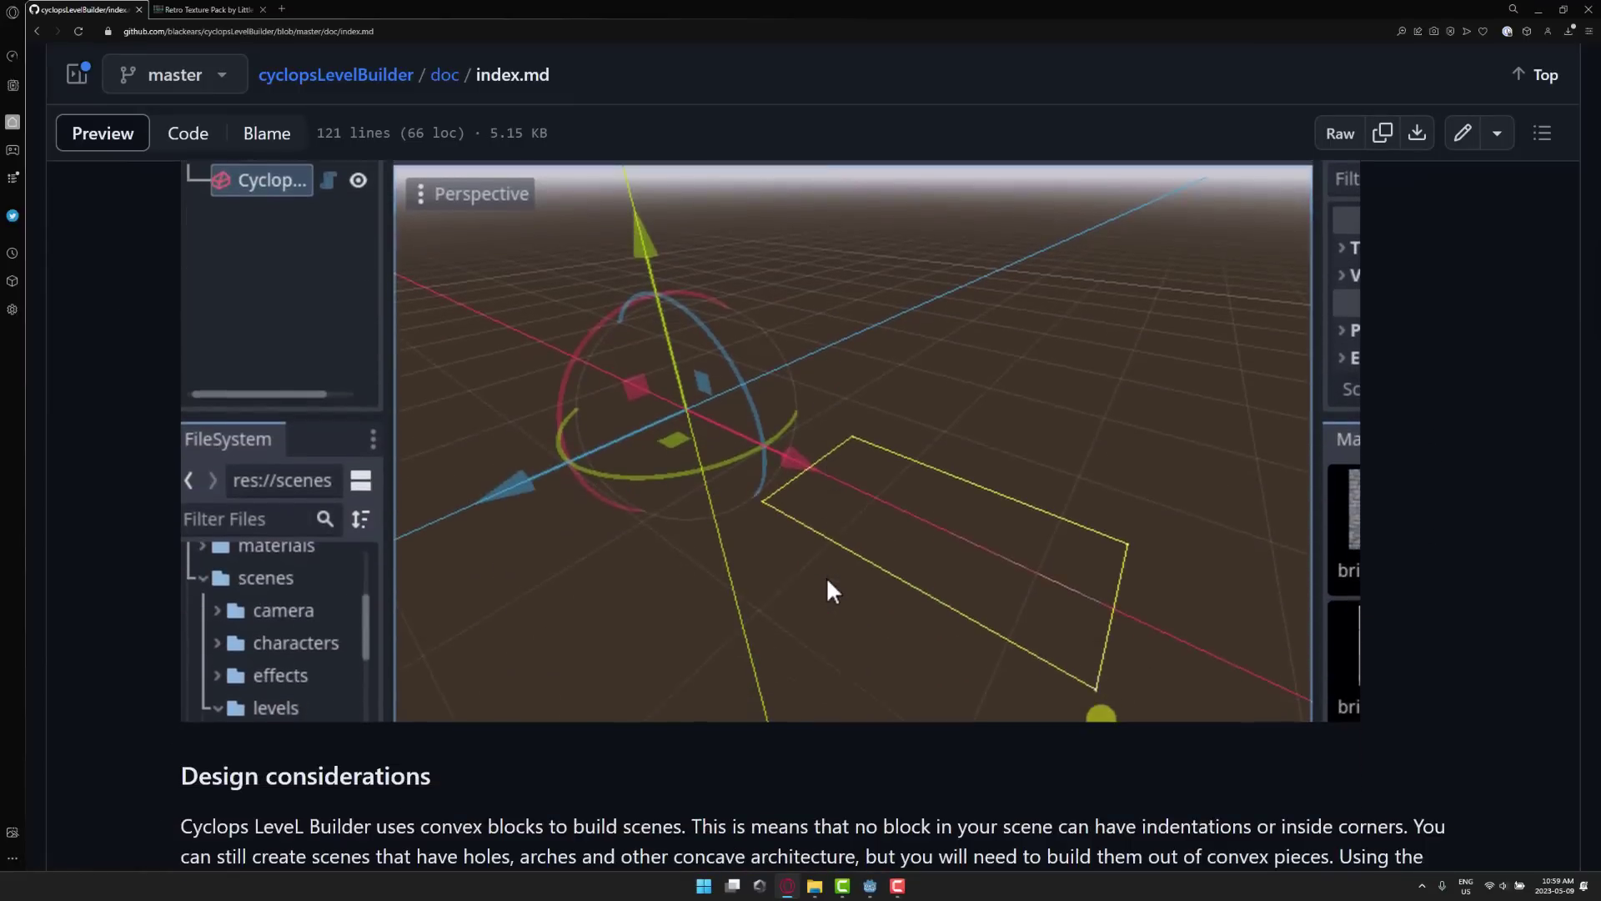
scroll(830, 594, down, 5)
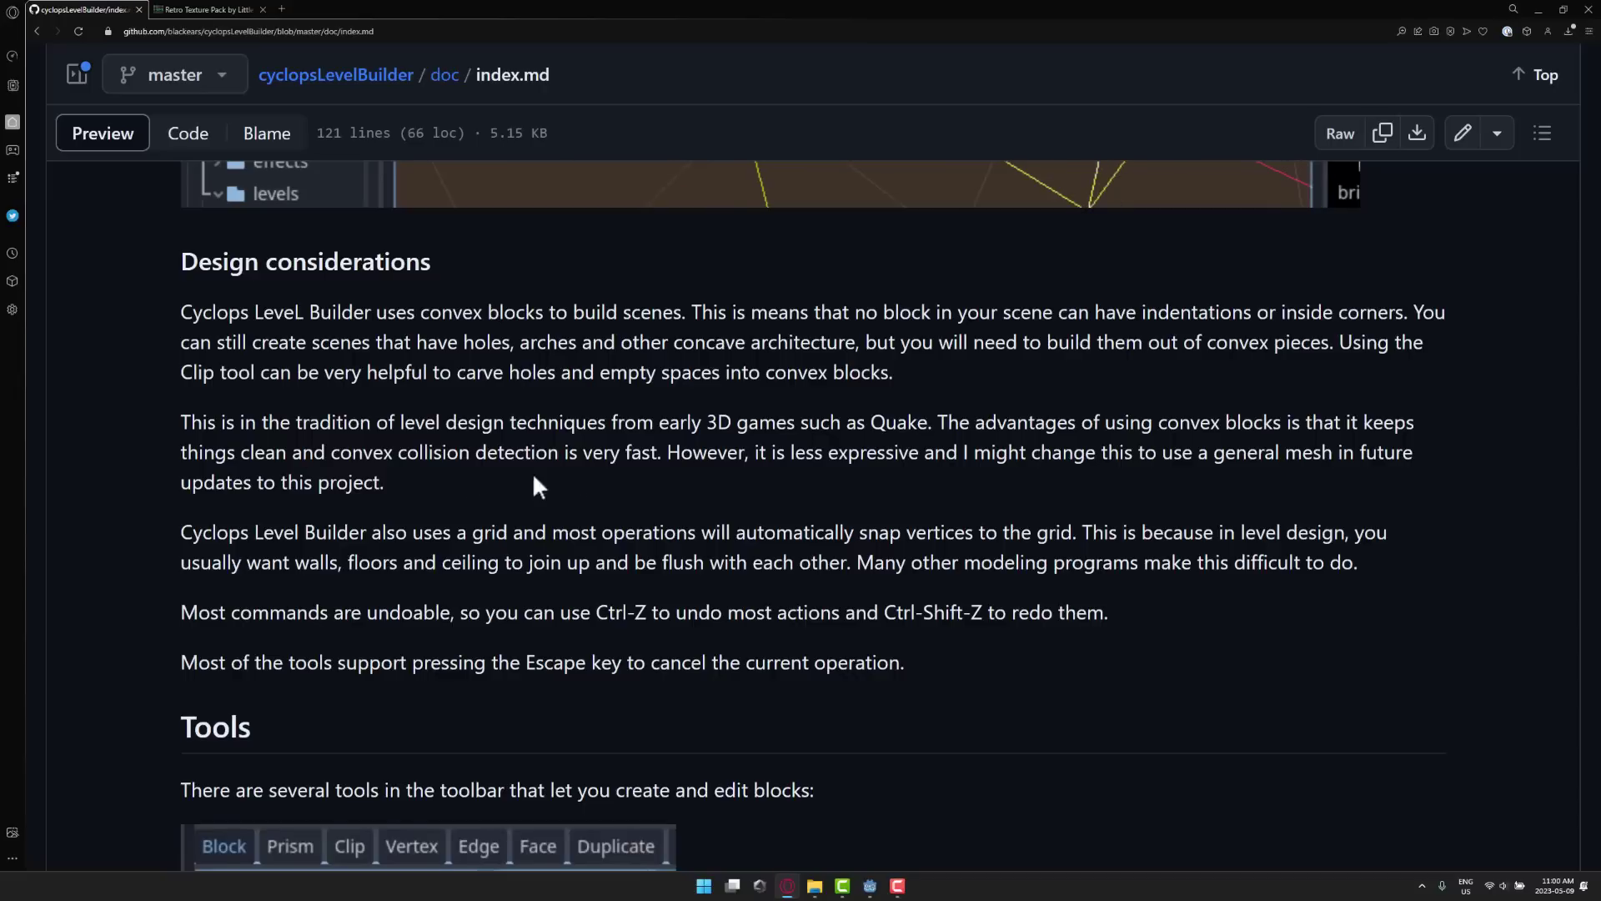
scroll(580, 470, down, 7)
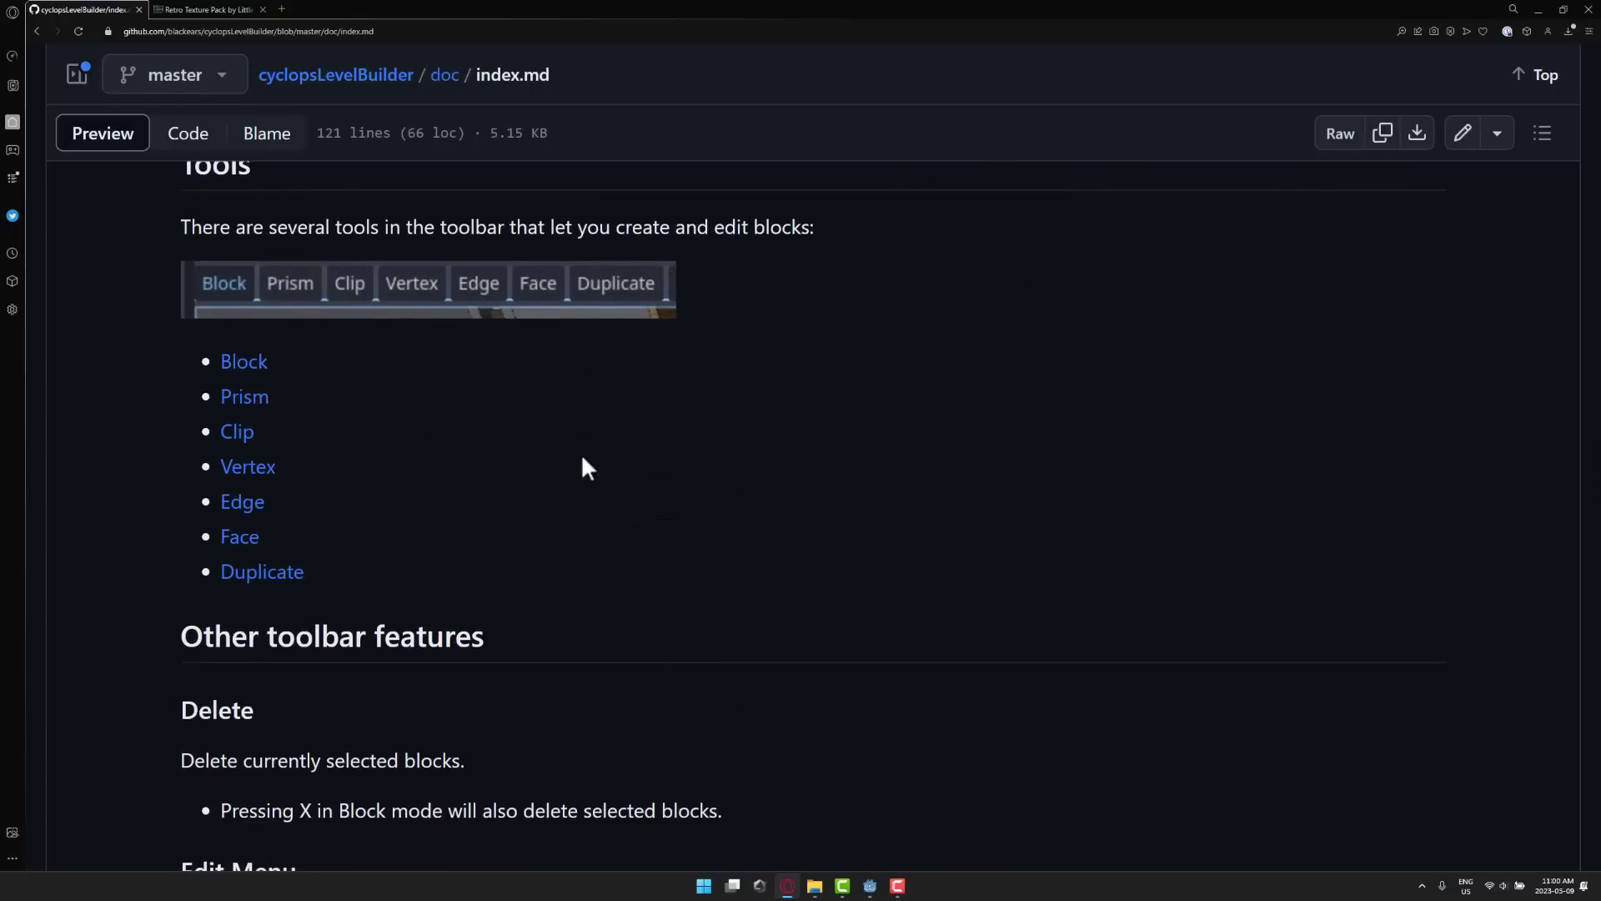
scroll(818, 563, up, 20)
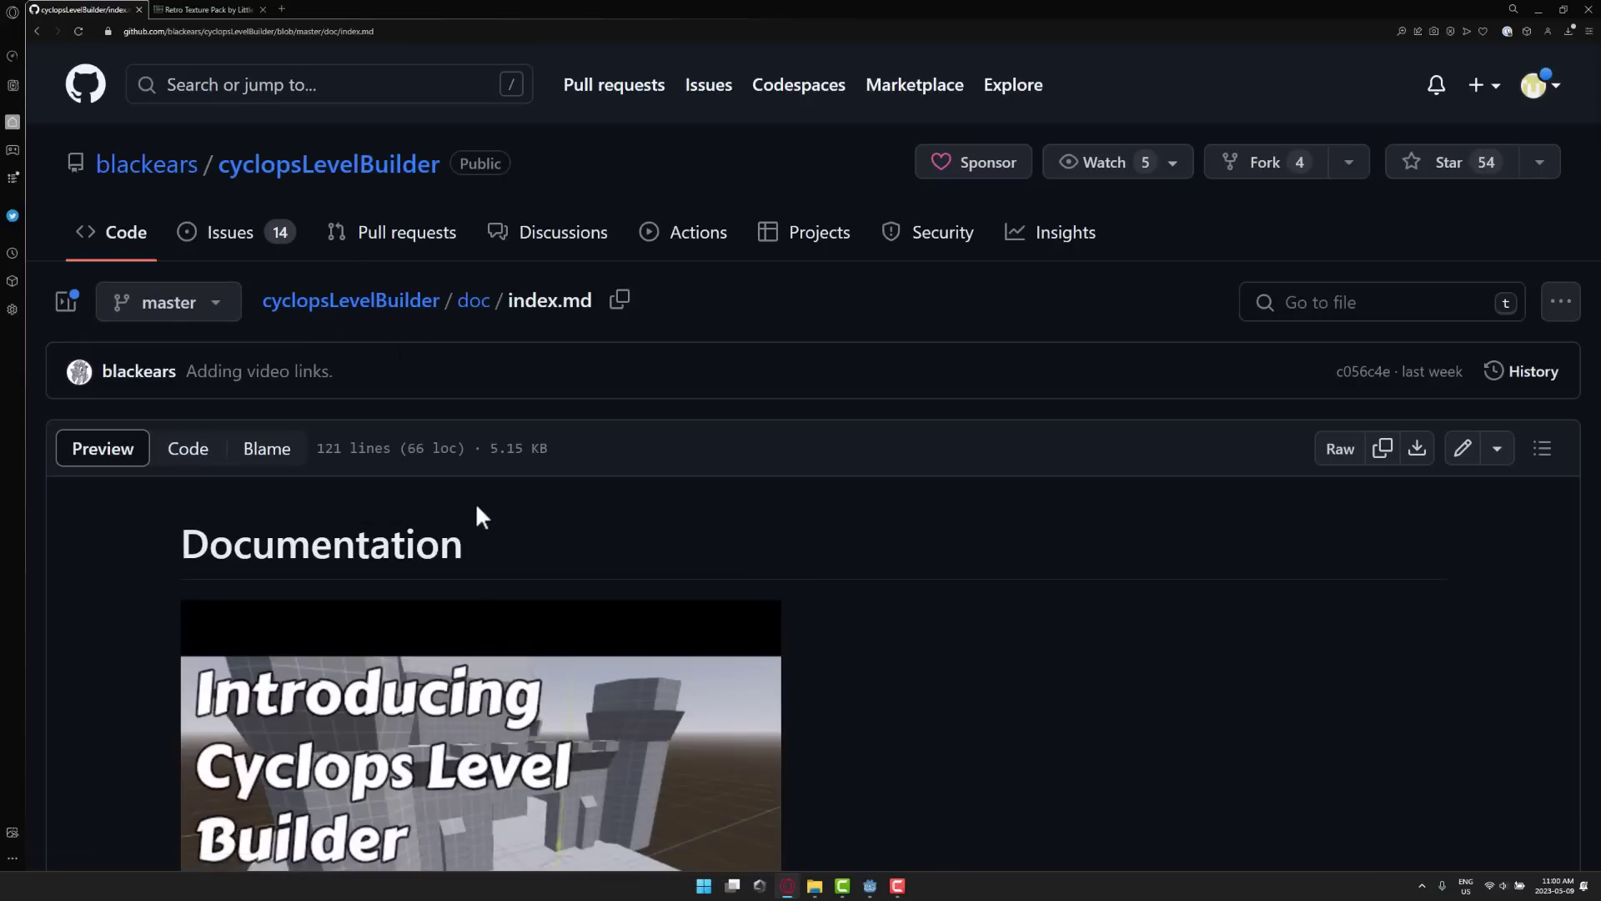
Look over the Retro Texture Pack page on itch.io and switch back to Godot
click(207, 9)
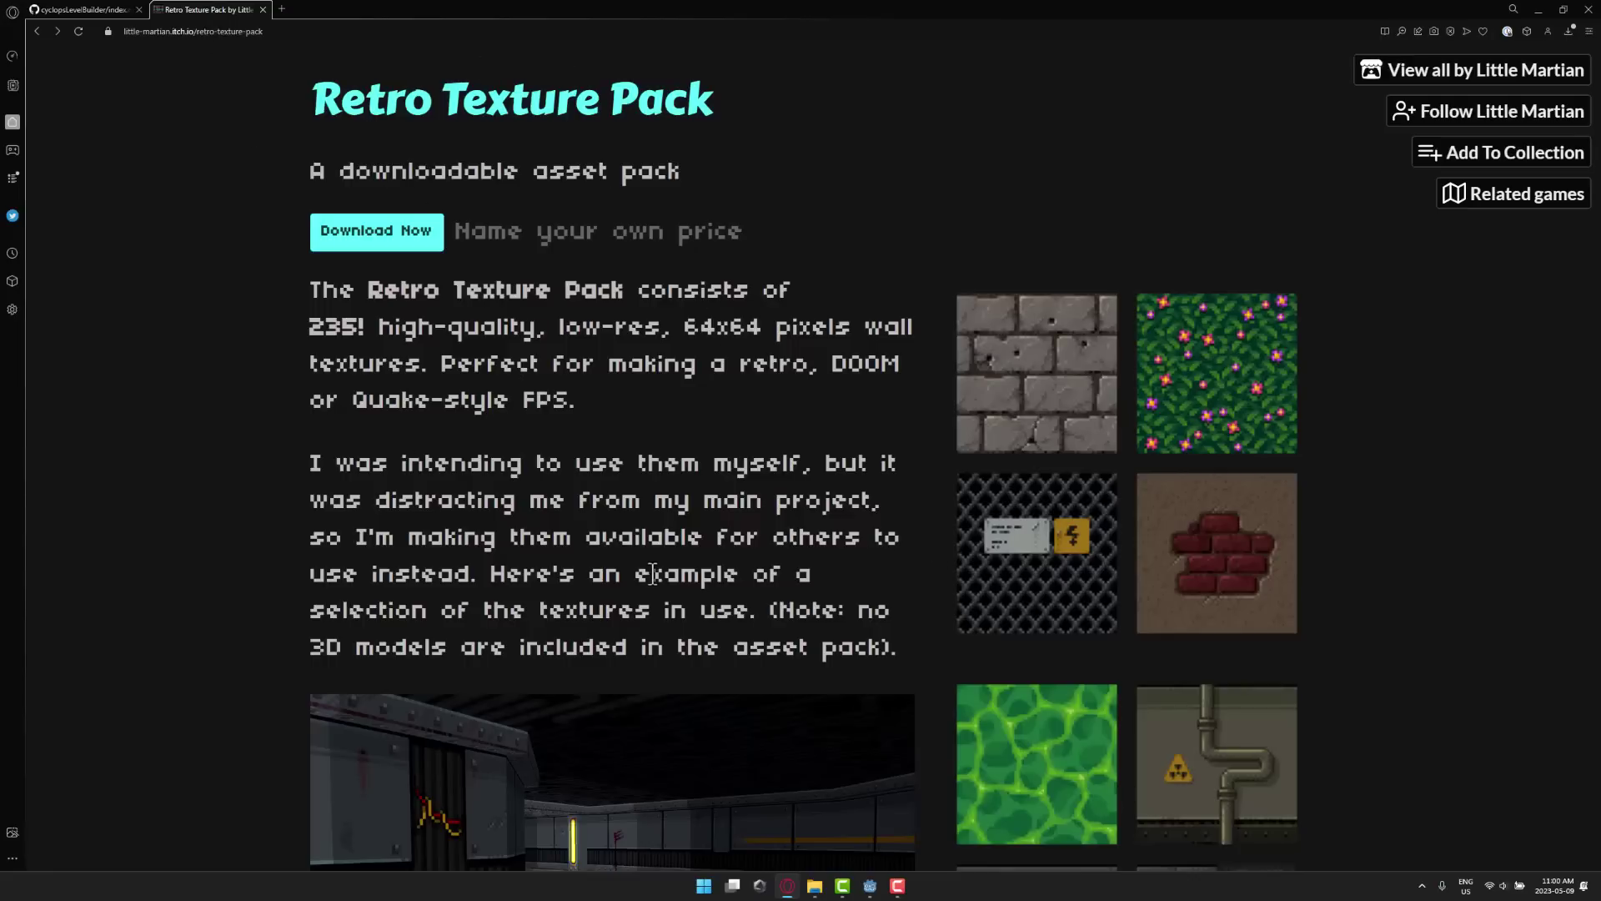
scroll(923, 541, down, 4)
key(alt+Tab)
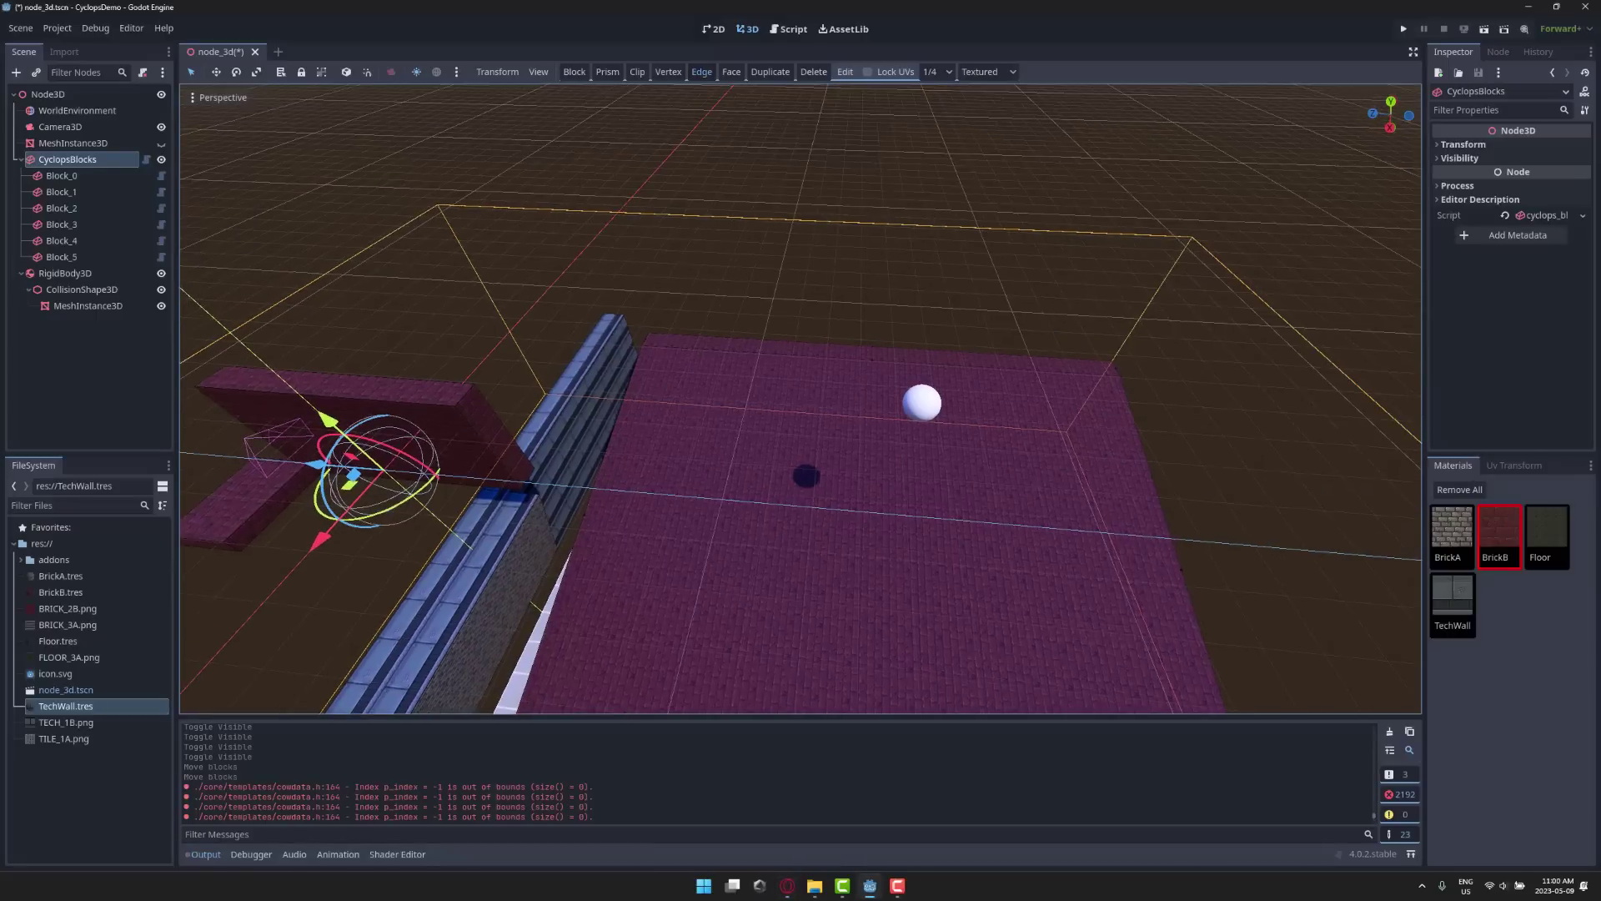
Examine the textured blocks from a lower angle and toggle the error messages in the output log off and on
right_drag(800, 399, 899, 337)
key(w)
key(d)
key(s)
right_drag(743, 522, 750, 524)
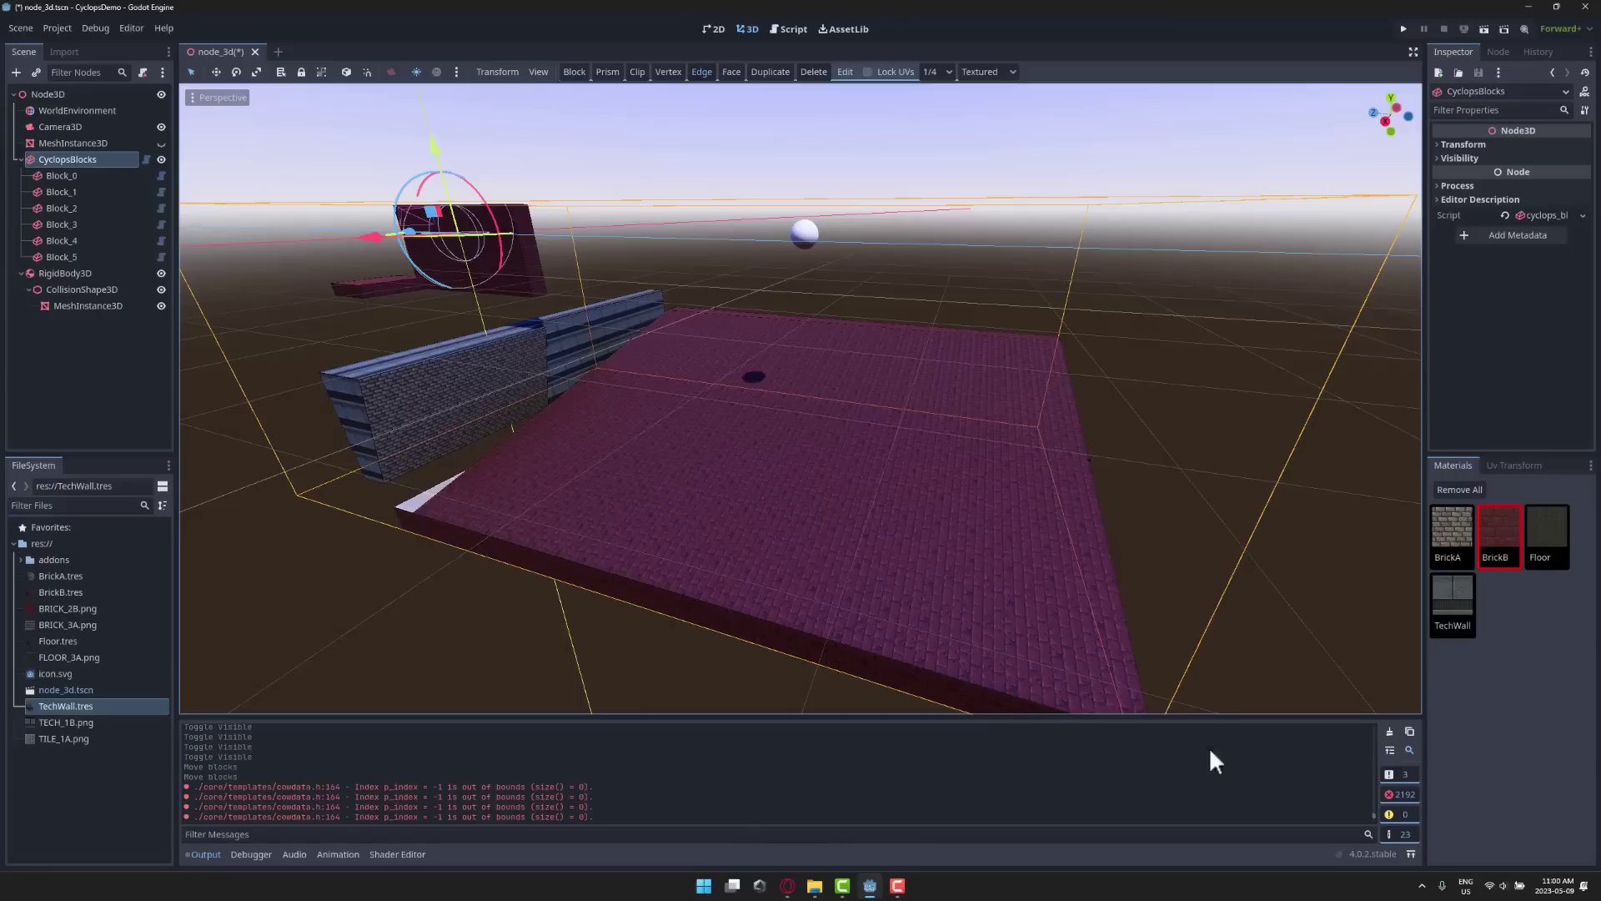
click(1402, 794)
click(1401, 793)
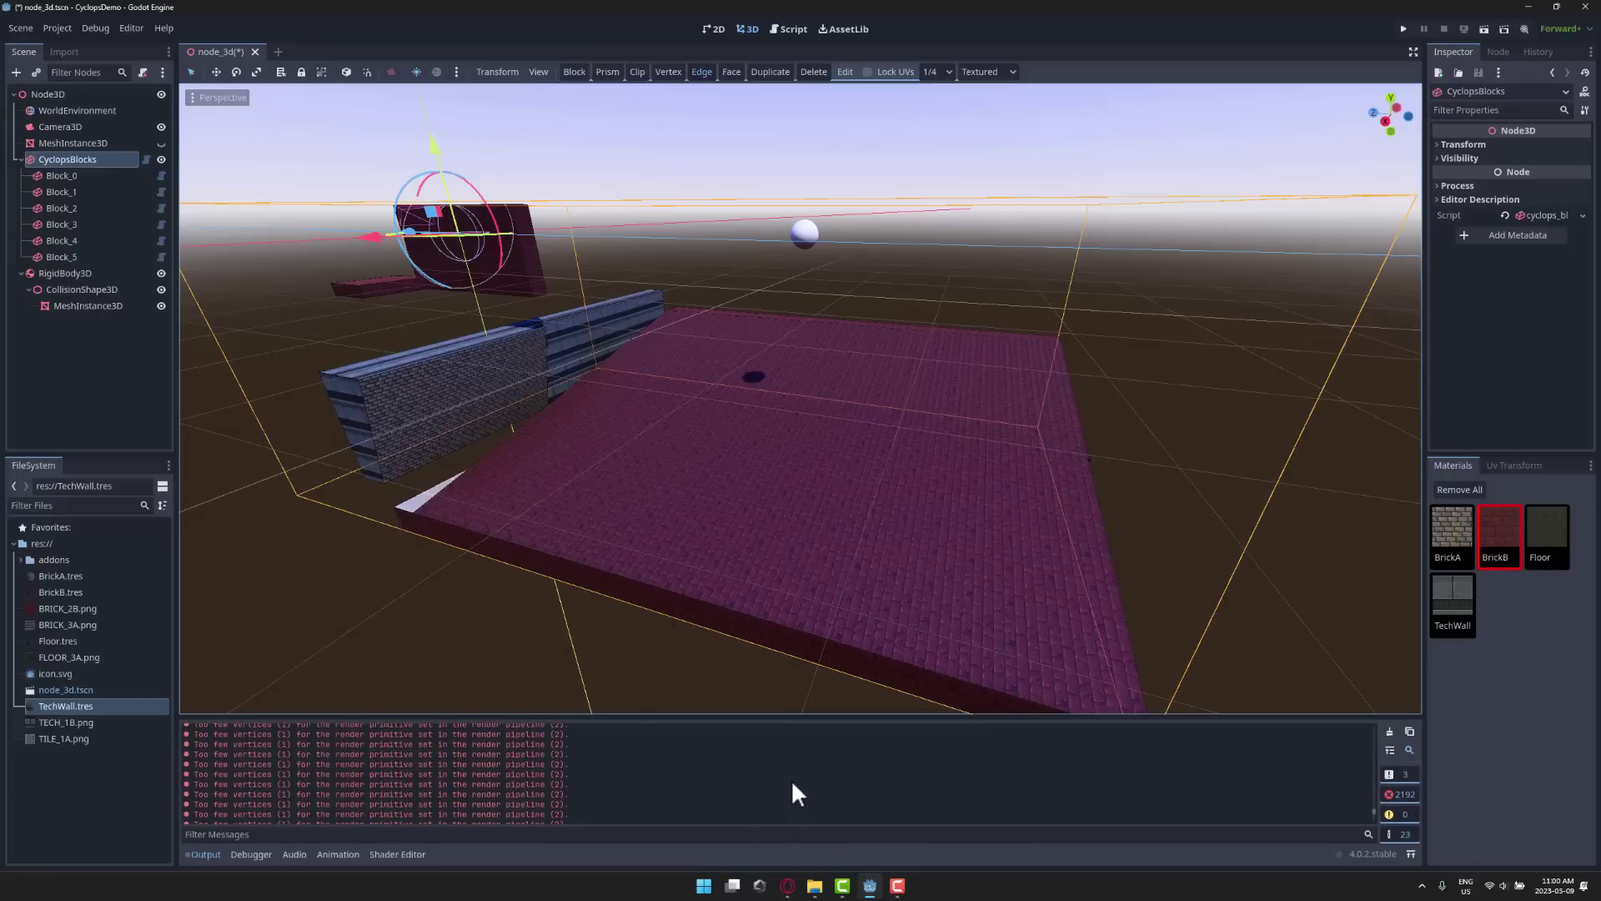